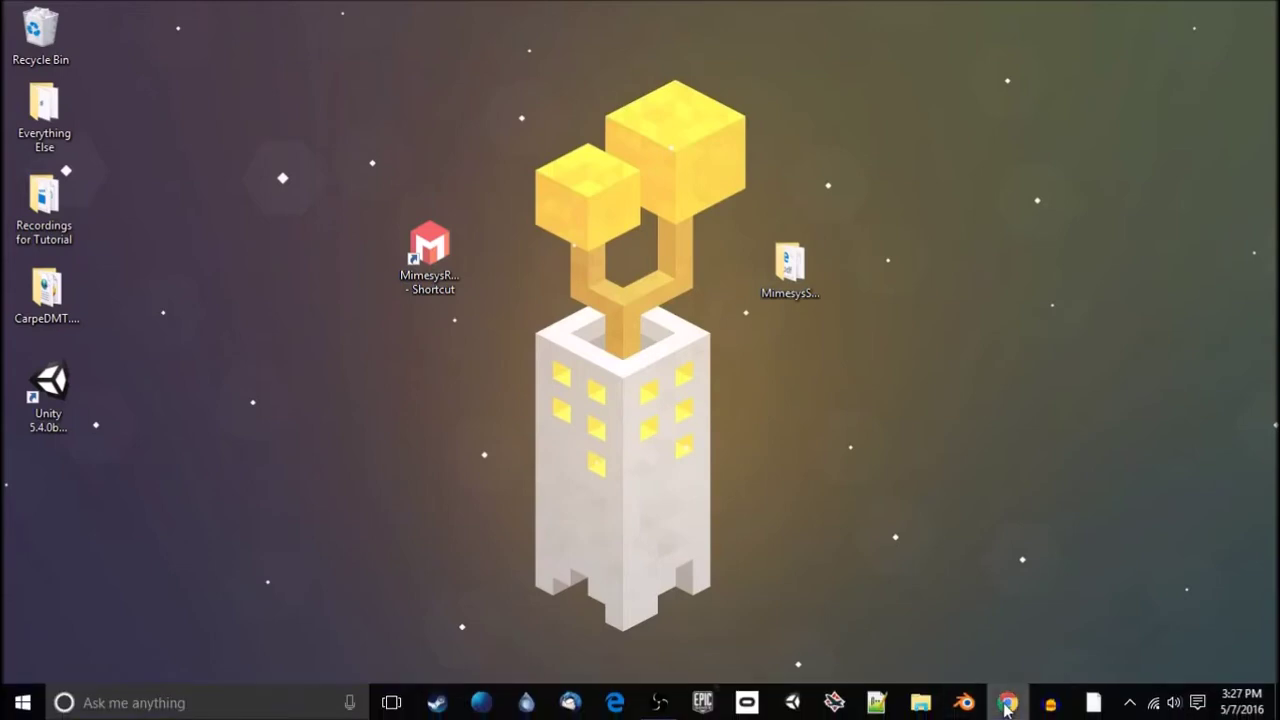
Step: Open a new maximized Chrome window and go to mimesysvr.com
{"action": "right_click", "coordinate": [1006, 707]}
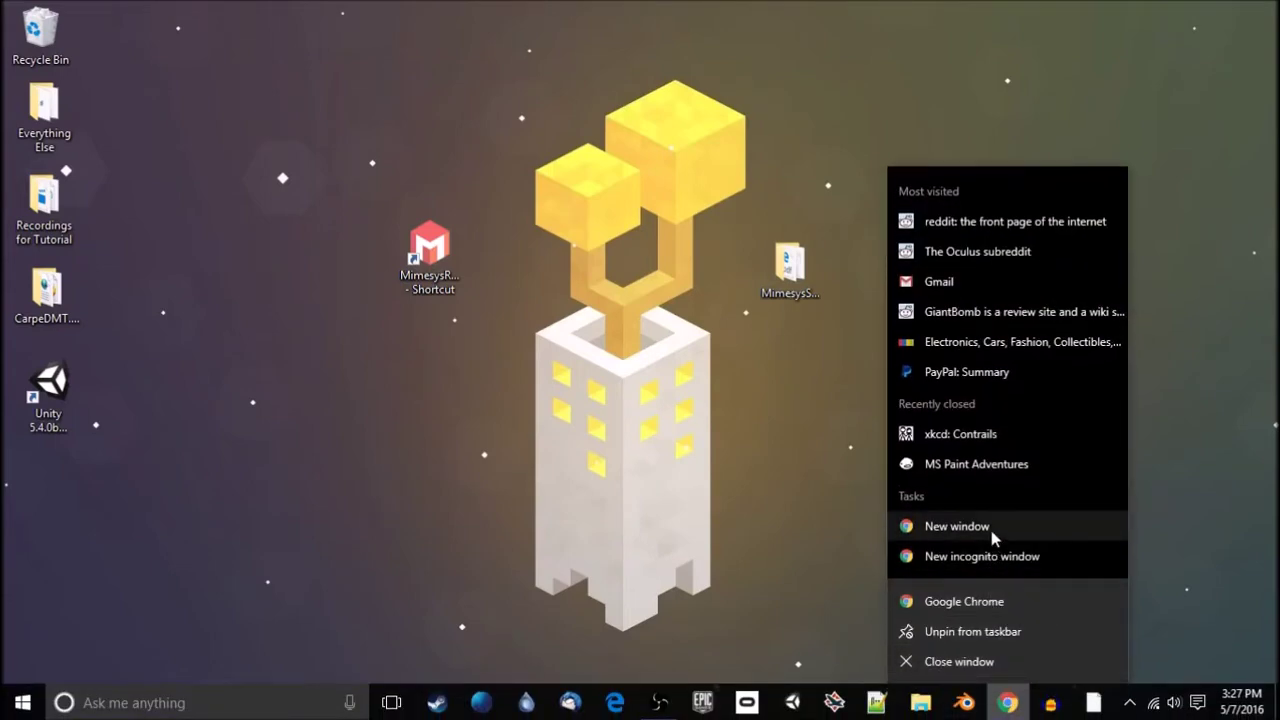
{"action": "left_click", "coordinate": [957, 526]}
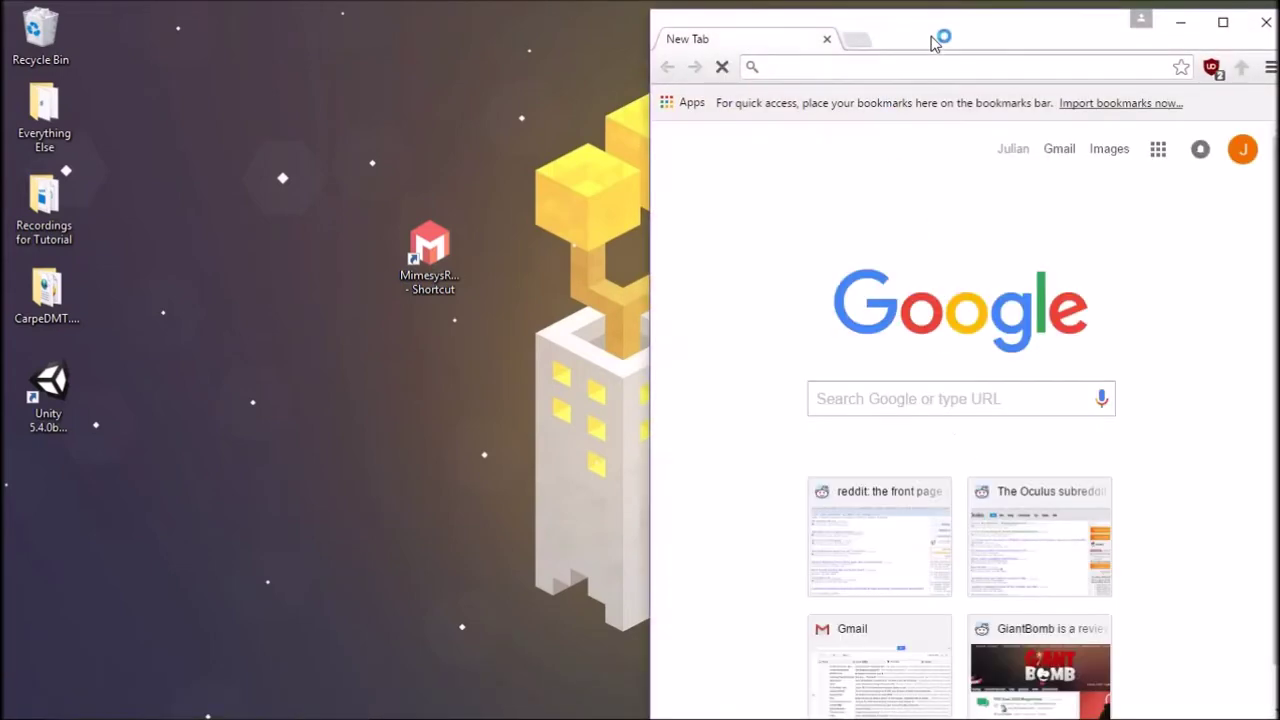
{"action": "double_click", "coordinate": [932, 42]}
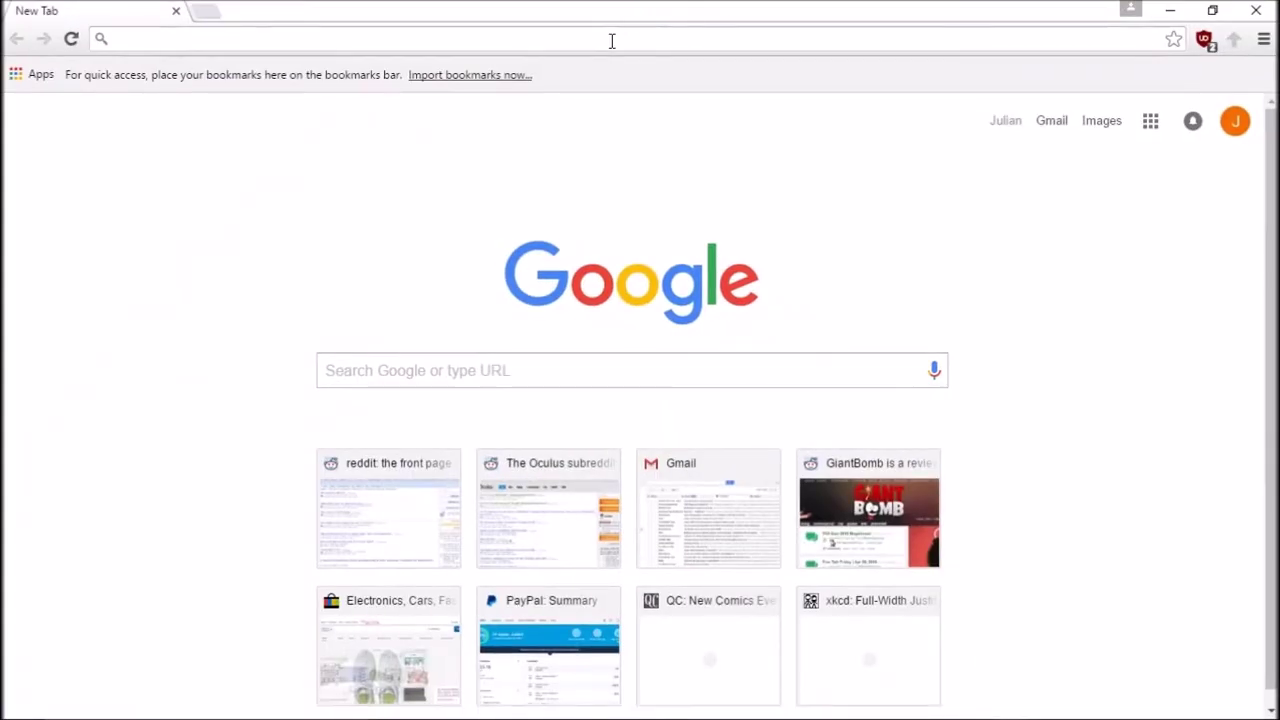
{"action": "type", "text": "mimesysvr.com"}
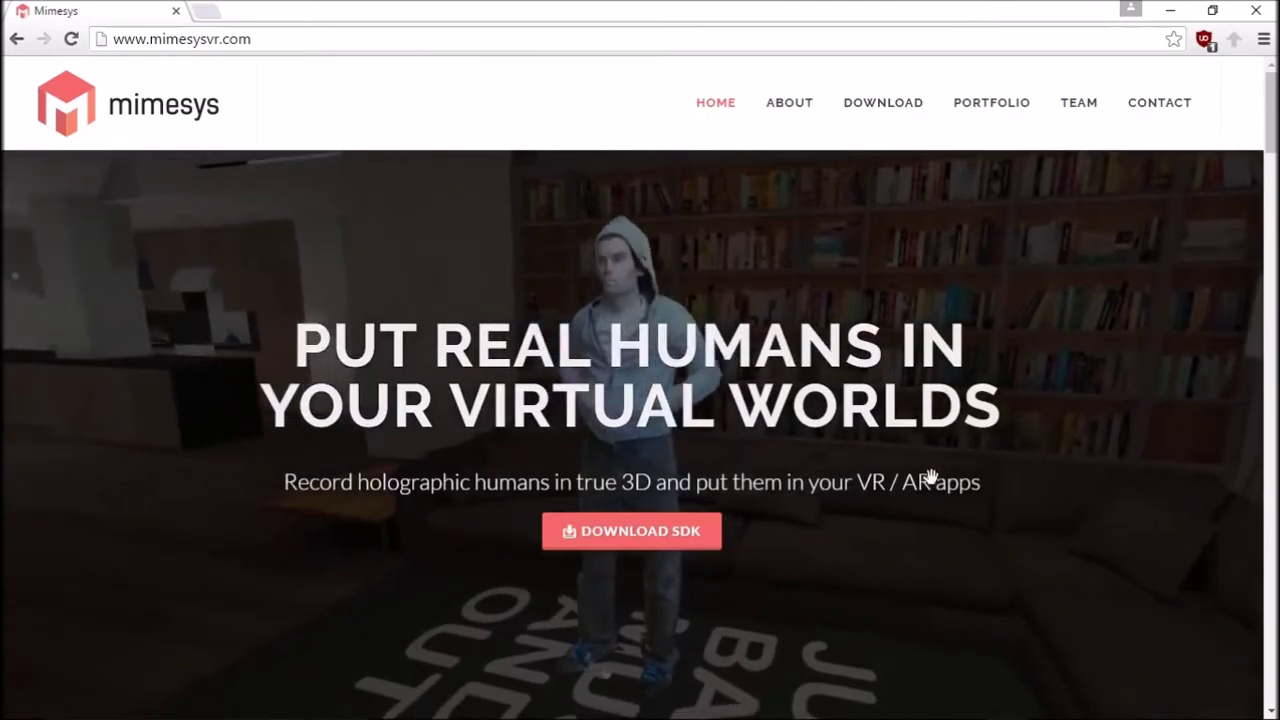
Step: Scroll to the Download section, start the beta SDK download, and minimize Chrome
{"action": "scroll", "coordinate": [870, 470], "scroll_direction": "down", "scroll_amount": 2}
{"action": "scroll", "coordinate": [564, 436], "scroll_direction": "up", "scroll_amount": 2}
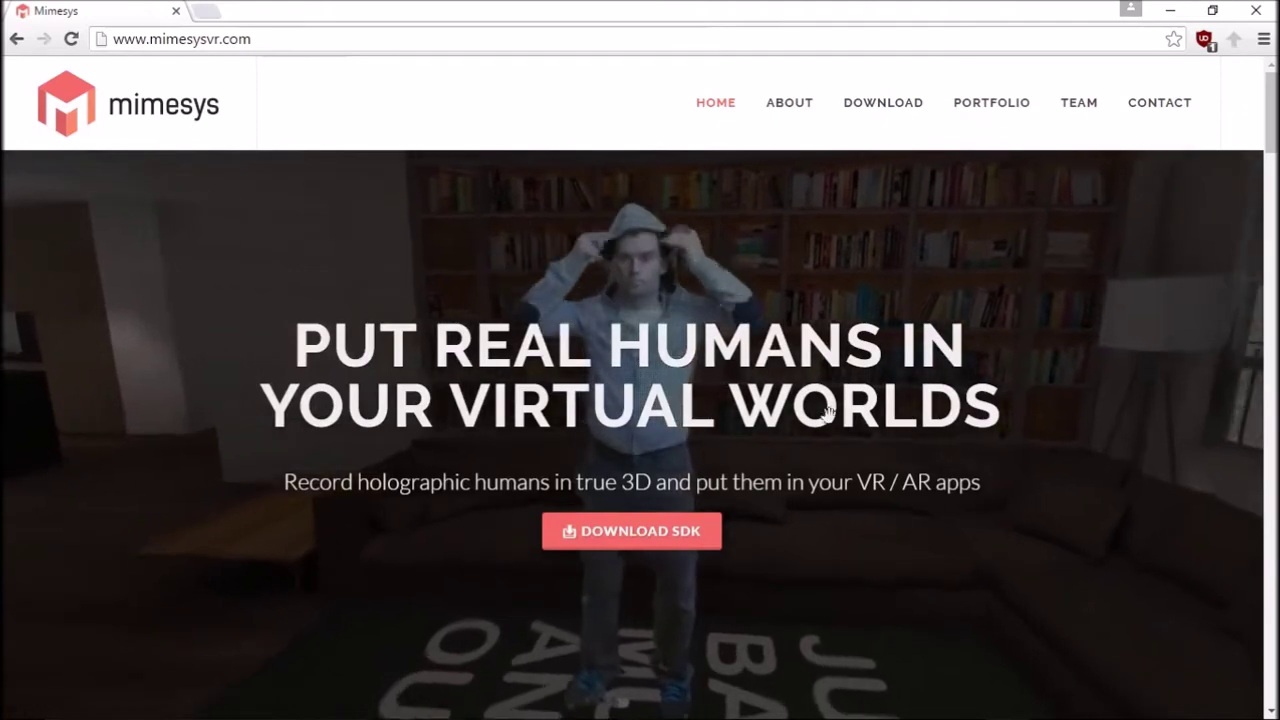
{"action": "scroll", "coordinate": [673, 388], "scroll_direction": "down", "scroll_amount": 5}
{"action": "scroll", "coordinate": [673, 390], "scroll_direction": "down", "scroll_amount": 10}
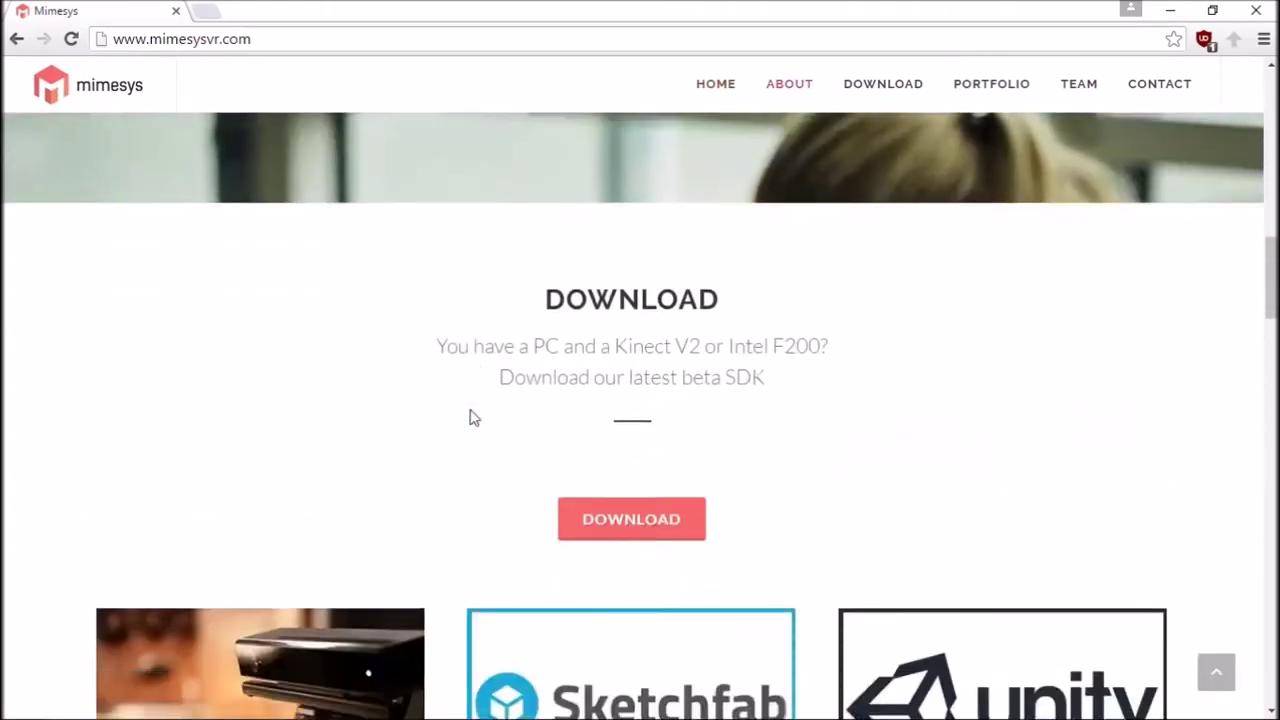
{"action": "scroll", "coordinate": [520, 471], "scroll_direction": "down", "scroll_amount": 3}
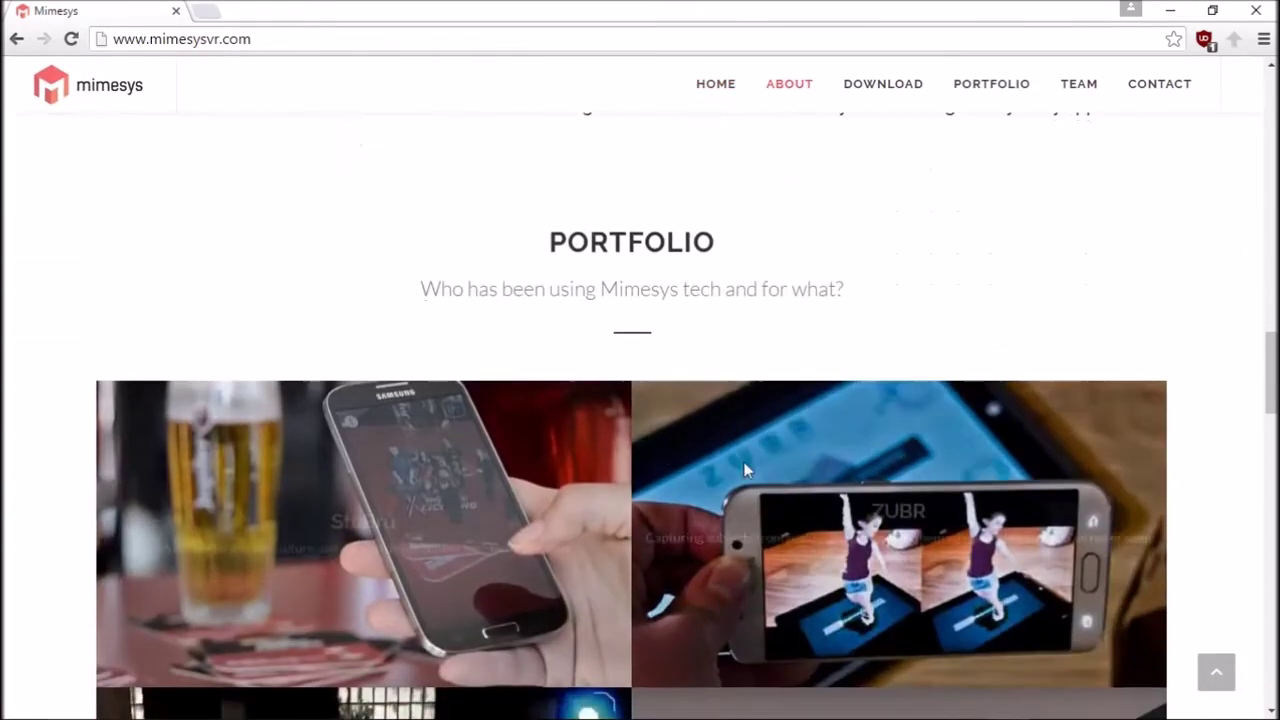
{"action": "scroll", "coordinate": [777, 449], "scroll_direction": "up", "scroll_amount": 3}
{"action": "scroll", "coordinate": [477, 463], "scroll_direction": "up", "scroll_amount": 9}
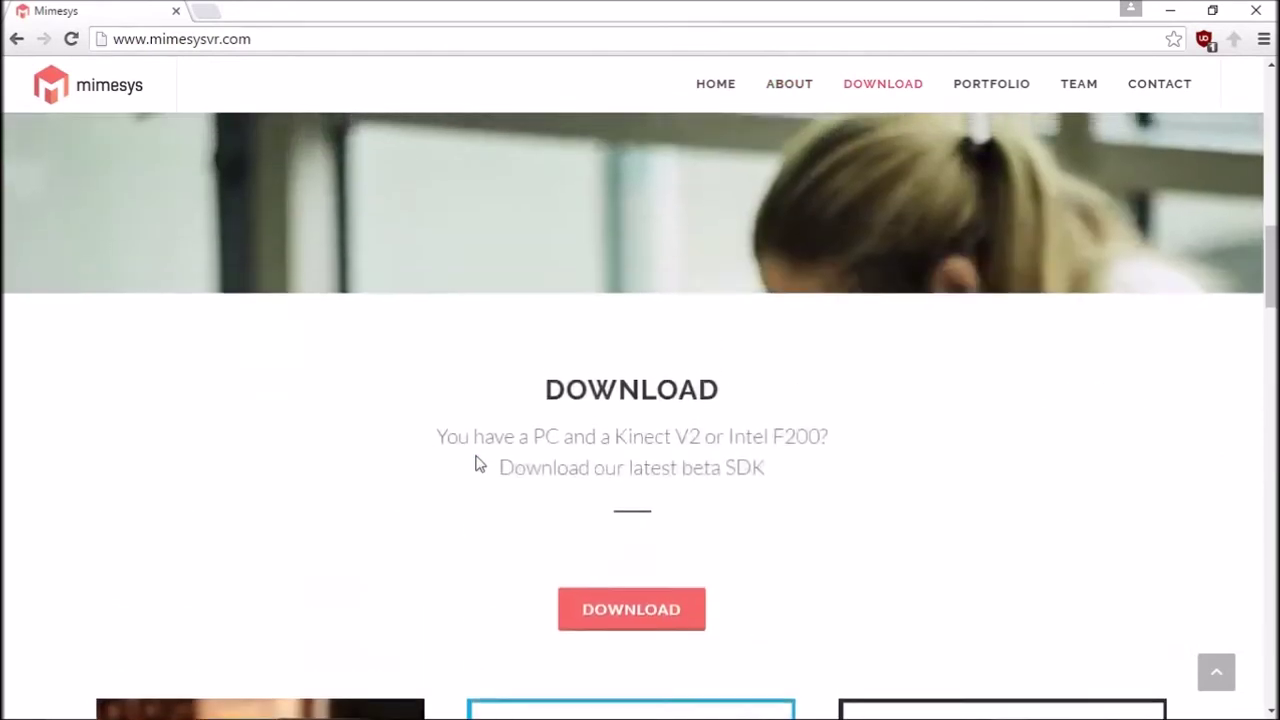
{"action": "scroll", "coordinate": [509, 469], "scroll_direction": "down", "scroll_amount": 2}
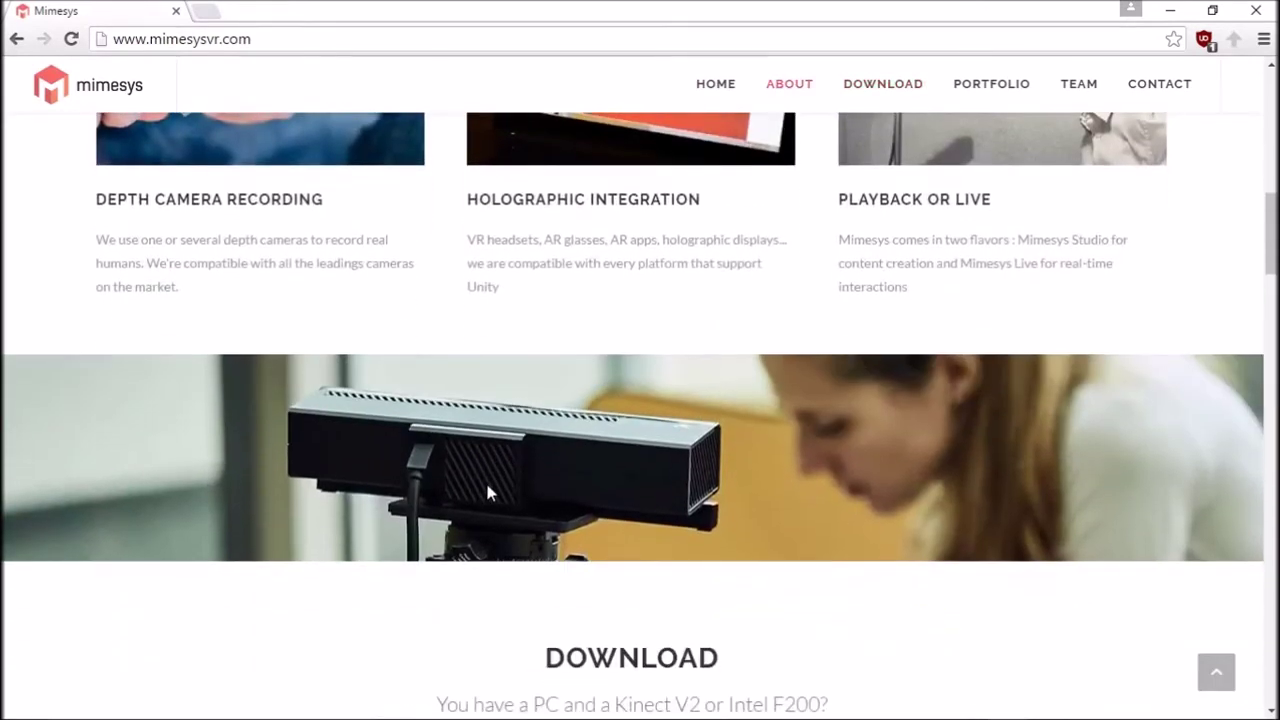
{"action": "scroll", "coordinate": [486, 485], "scroll_direction": "down", "scroll_amount": 2}
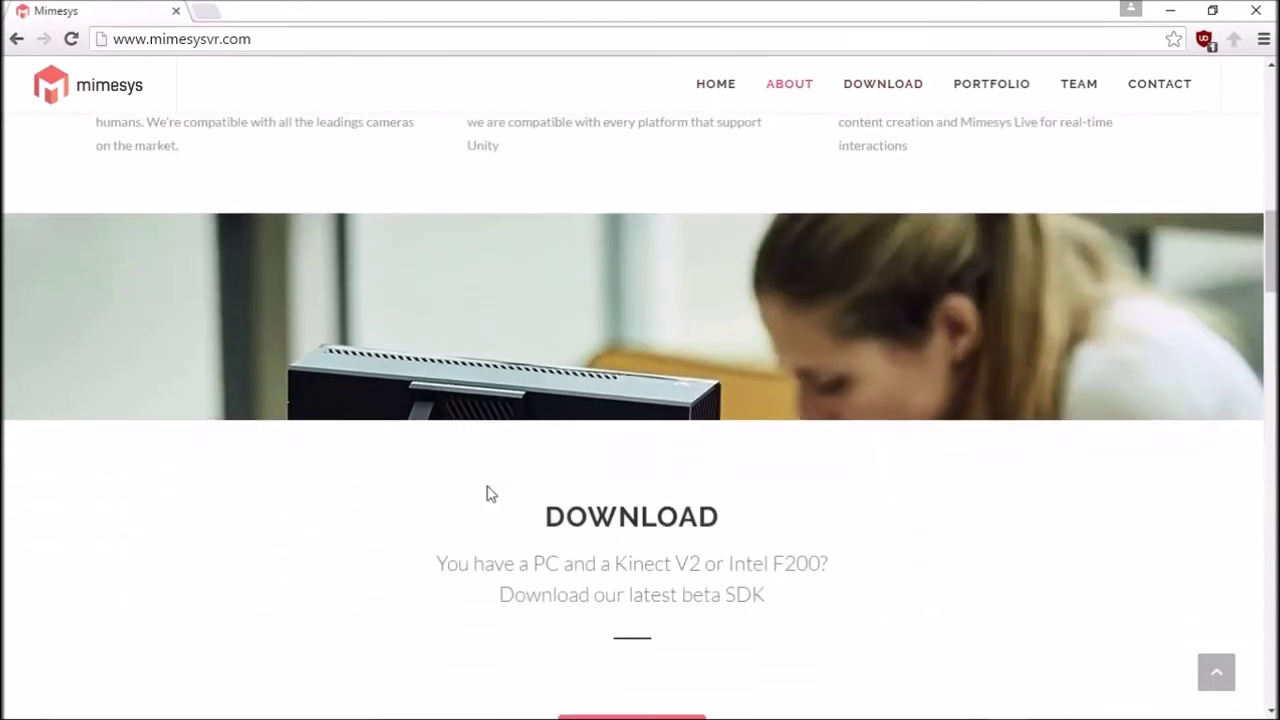
{"action": "scroll", "coordinate": [710, 527], "scroll_direction": "down", "scroll_amount": 3}
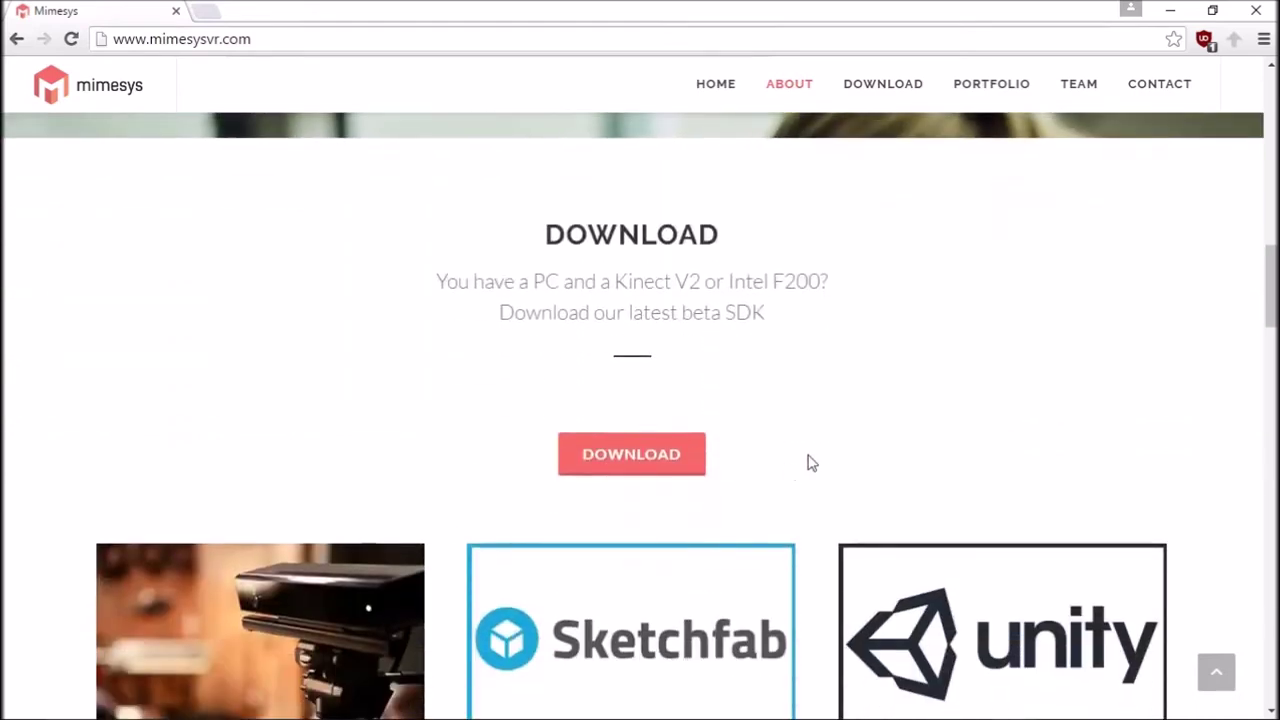
{"action": "scroll", "coordinate": [809, 460], "scroll_direction": "up", "scroll_amount": 3}
{"action": "scroll", "coordinate": [817, 500], "scroll_direction": "up", "scroll_amount": 2}
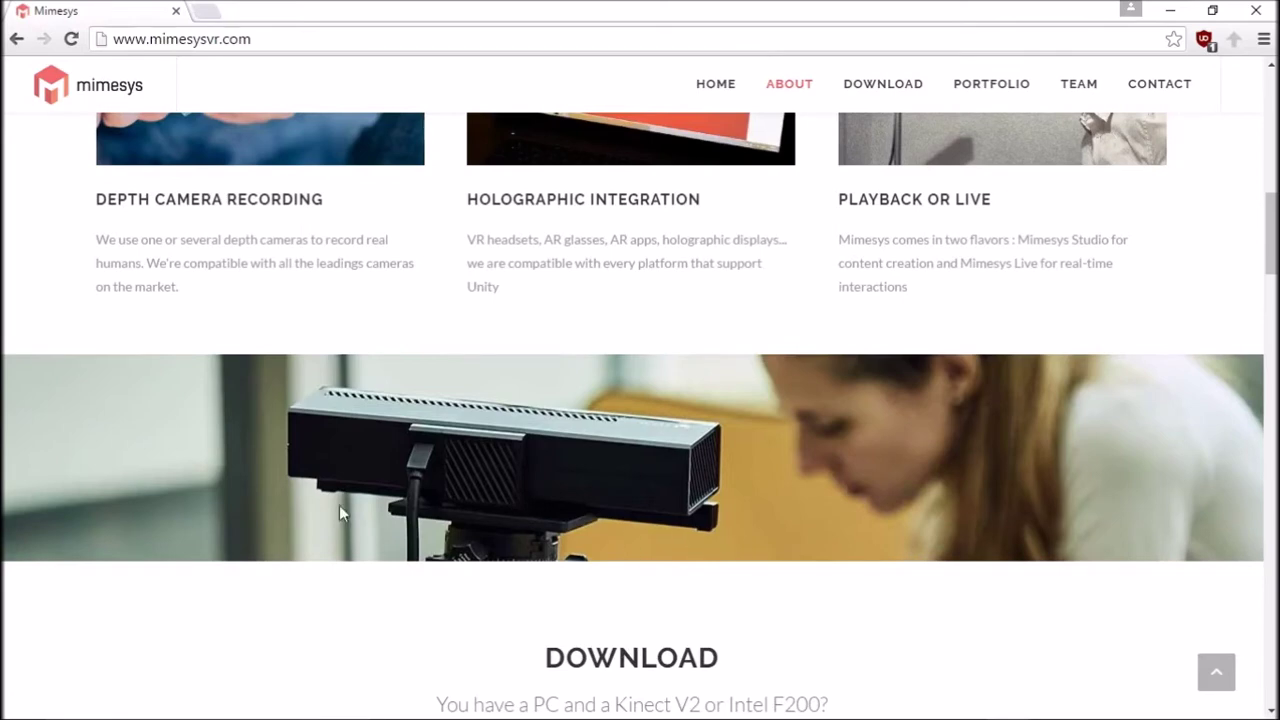
{"action": "scroll", "coordinate": [659, 505], "scroll_direction": "down", "scroll_amount": 4}
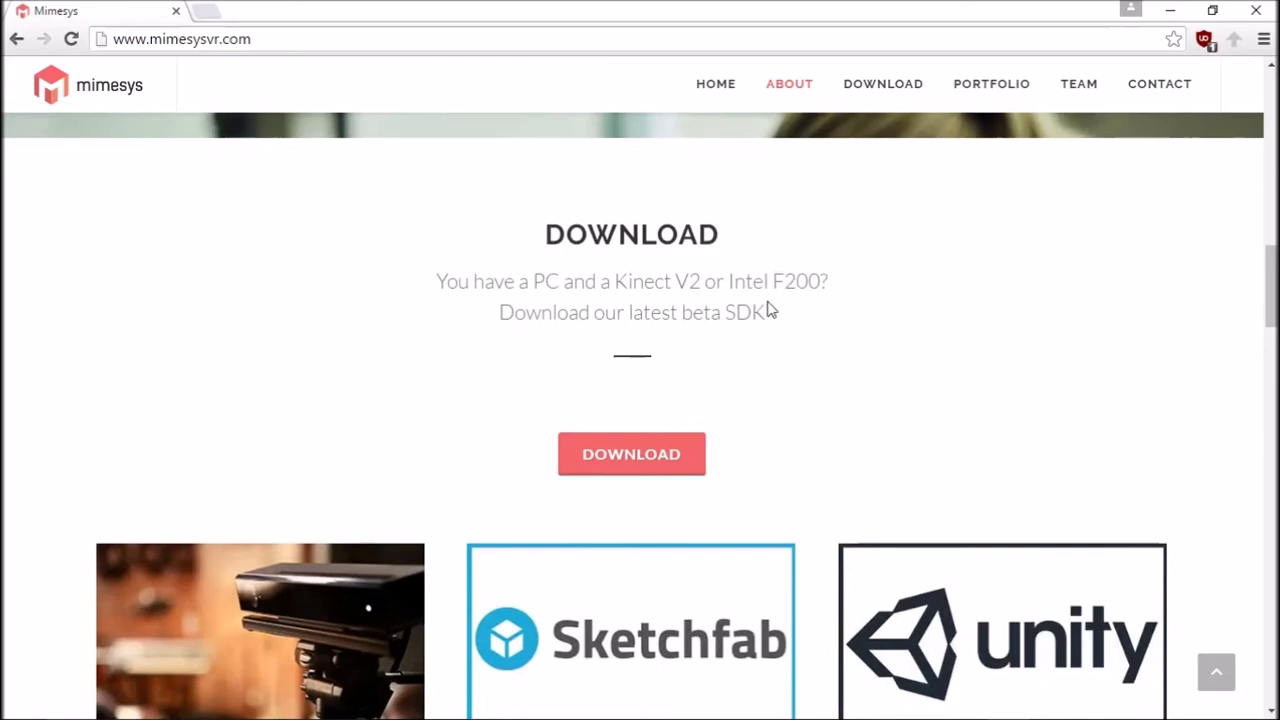
{"action": "scroll", "coordinate": [730, 300], "scroll_direction": "down", "scroll_amount": 4}
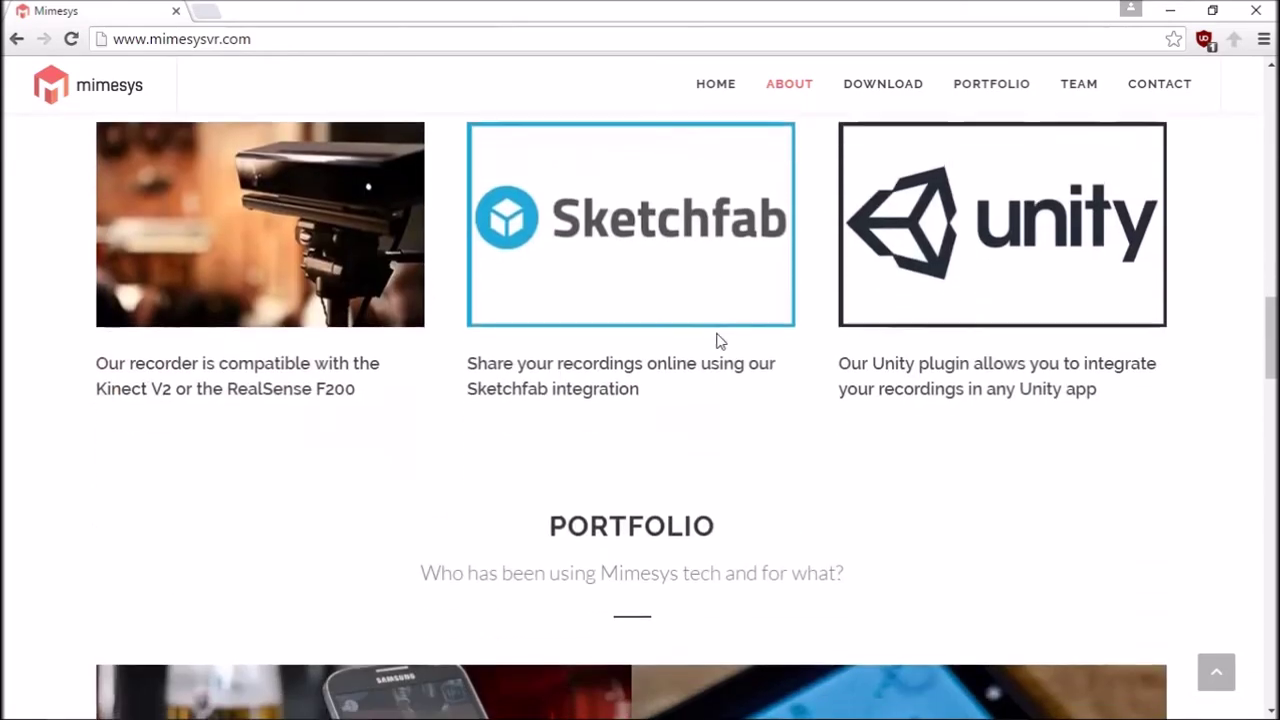
{"action": "scroll", "coordinate": [420, 363], "scroll_direction": "down", "scroll_amount": 4}
{"action": "scroll", "coordinate": [800, 392], "scroll_direction": "down", "scroll_amount": 4}
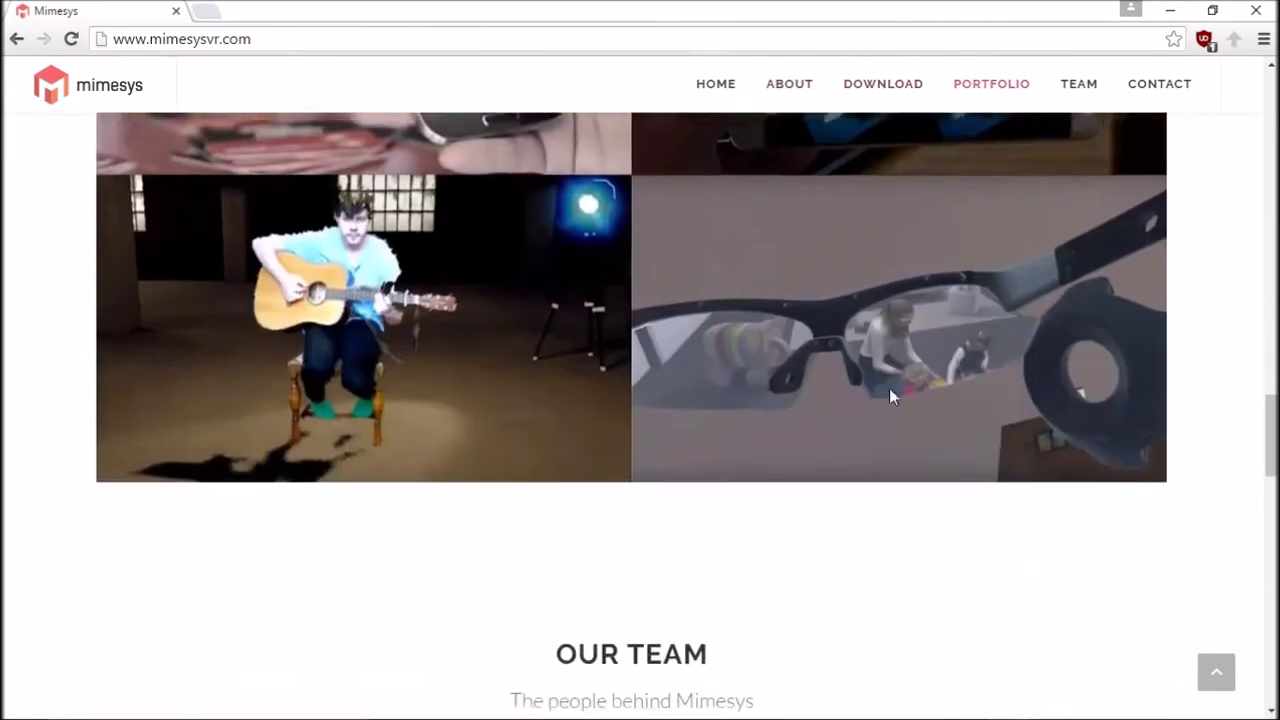
{"action": "scroll", "coordinate": [760, 590], "scroll_direction": "up", "scroll_amount": 5}
{"action": "scroll", "coordinate": [755, 590], "scroll_direction": "up", "scroll_amount": 8}
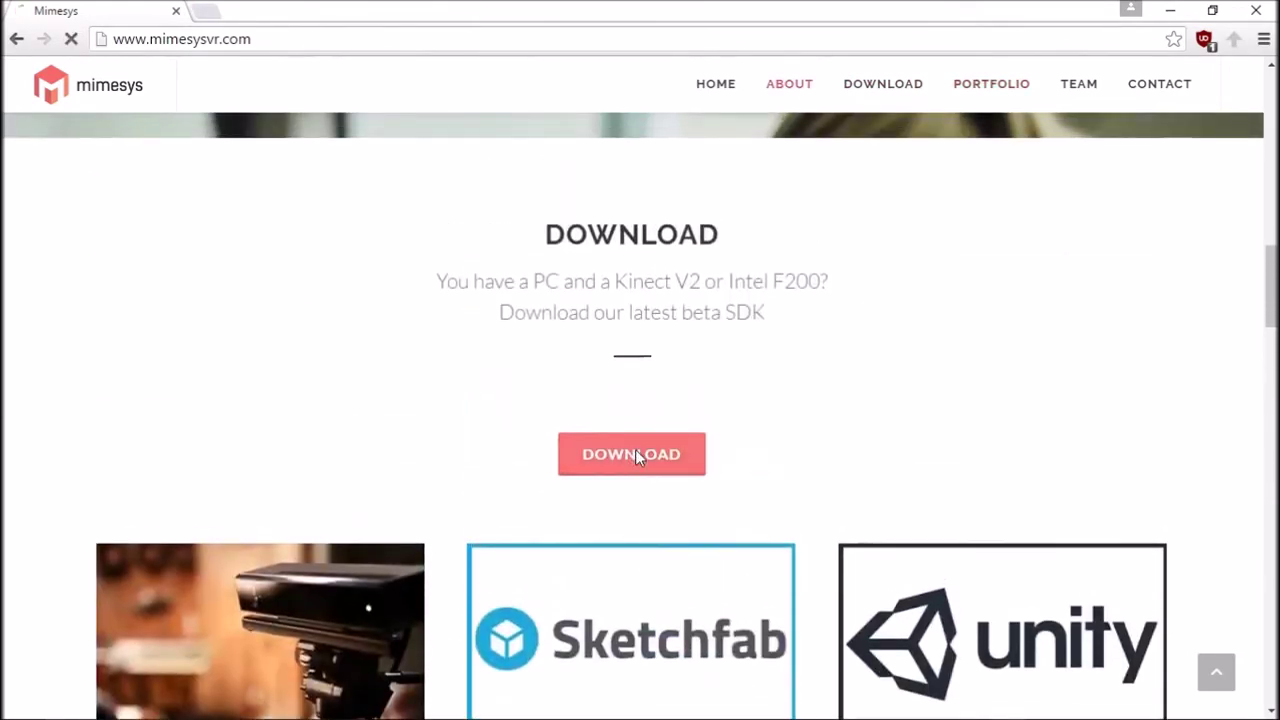
{"action": "left_click", "coordinate": [635, 455]}
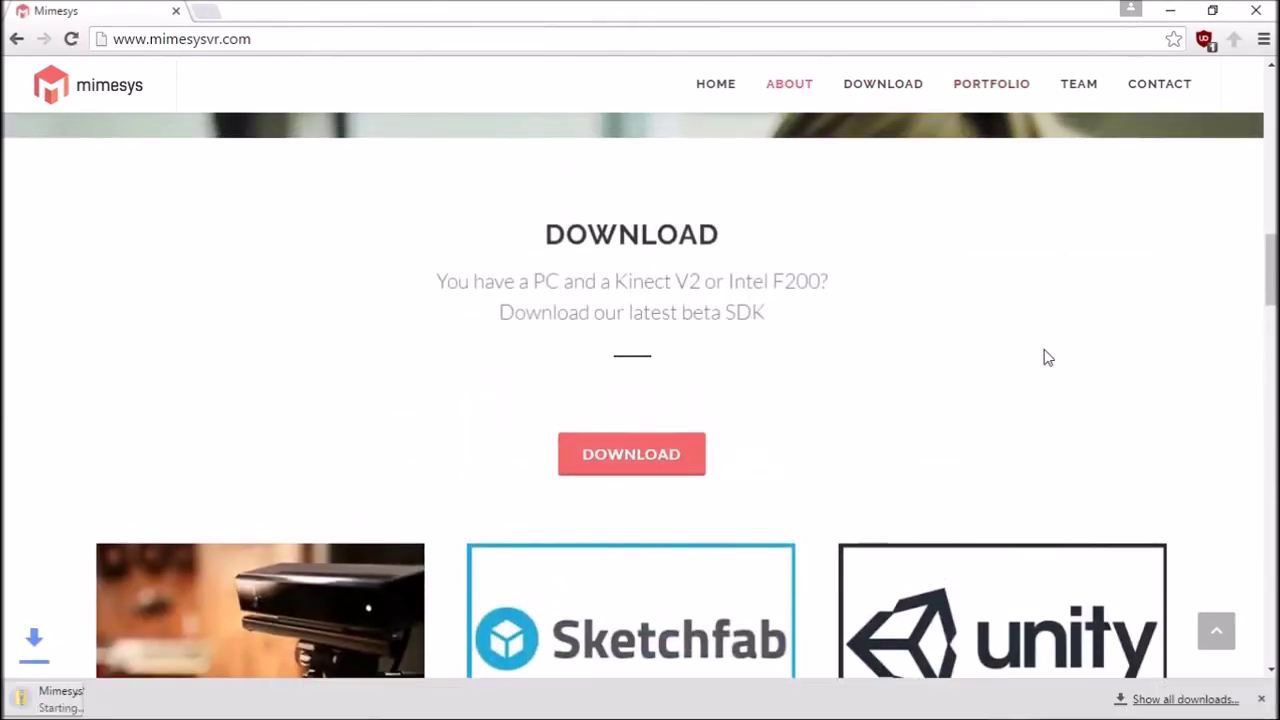
{"action": "left_click", "coordinate": [1175, 10]}
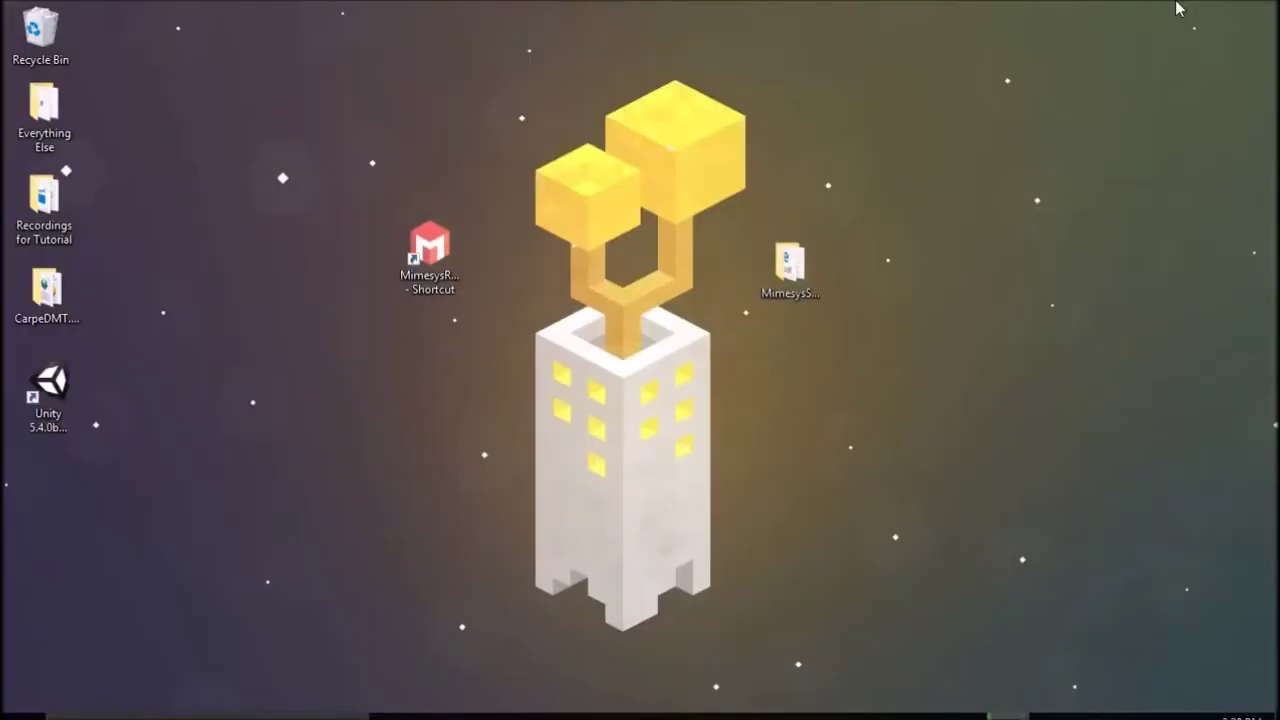
Step: Open the MimesysSdkBeta01 desktop folder and skim the MimesysSDKDocumentation.pdf
{"action": "right_click", "coordinate": [782, 286]}
{"action": "left_click", "coordinate": [740, 336]}
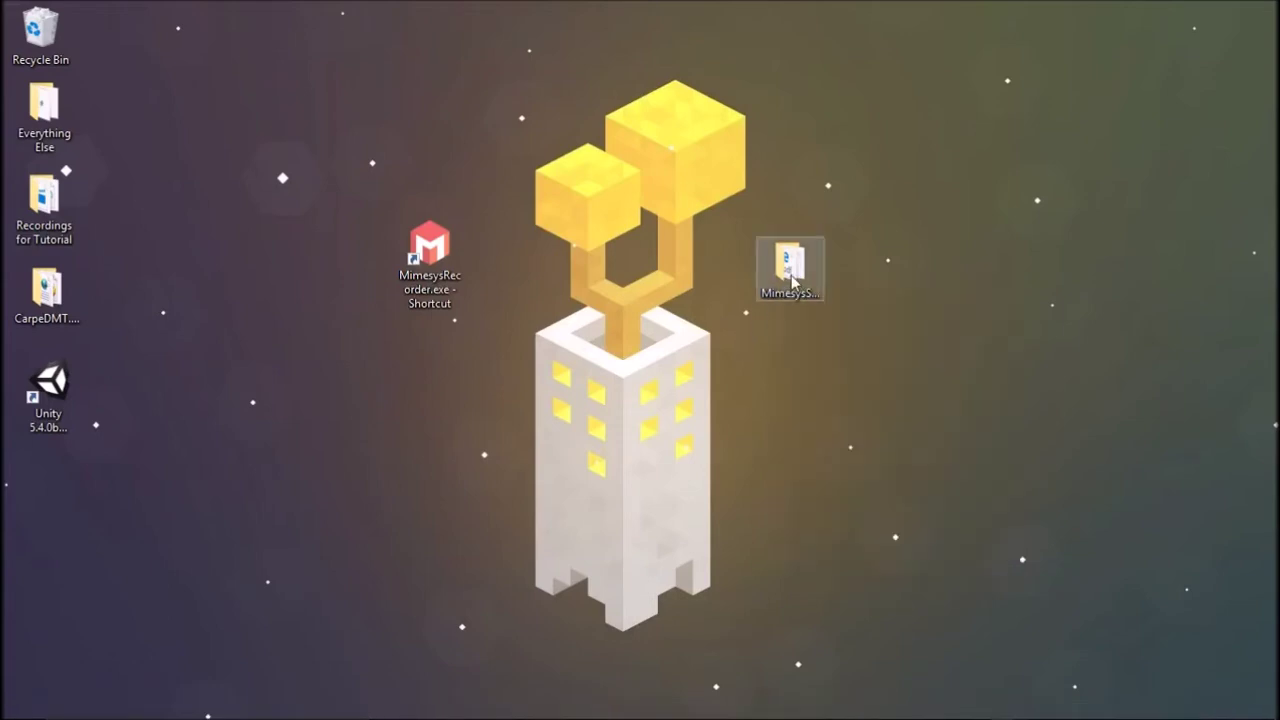
{"action": "double_click", "coordinate": [791, 268]}
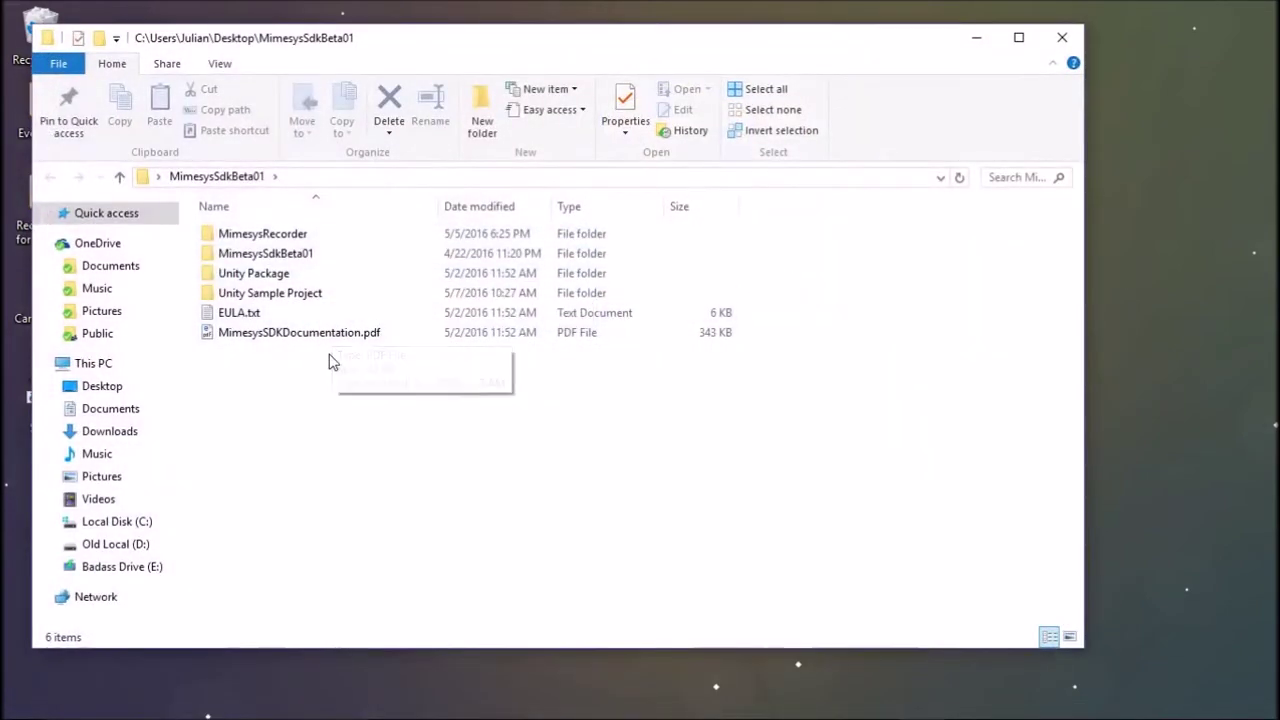
{"action": "double_click", "coordinate": [330, 338]}
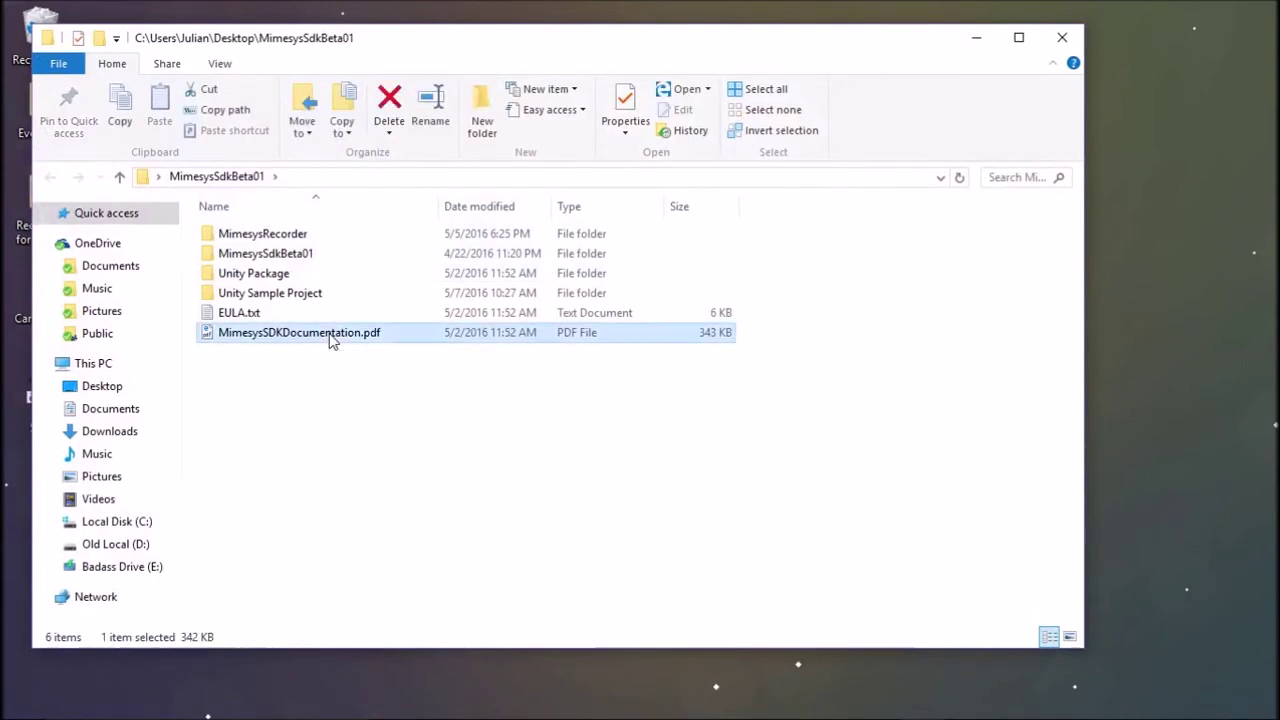
{"action": "scroll", "coordinate": [378, 311], "scroll_direction": "down", "scroll_amount": 20}
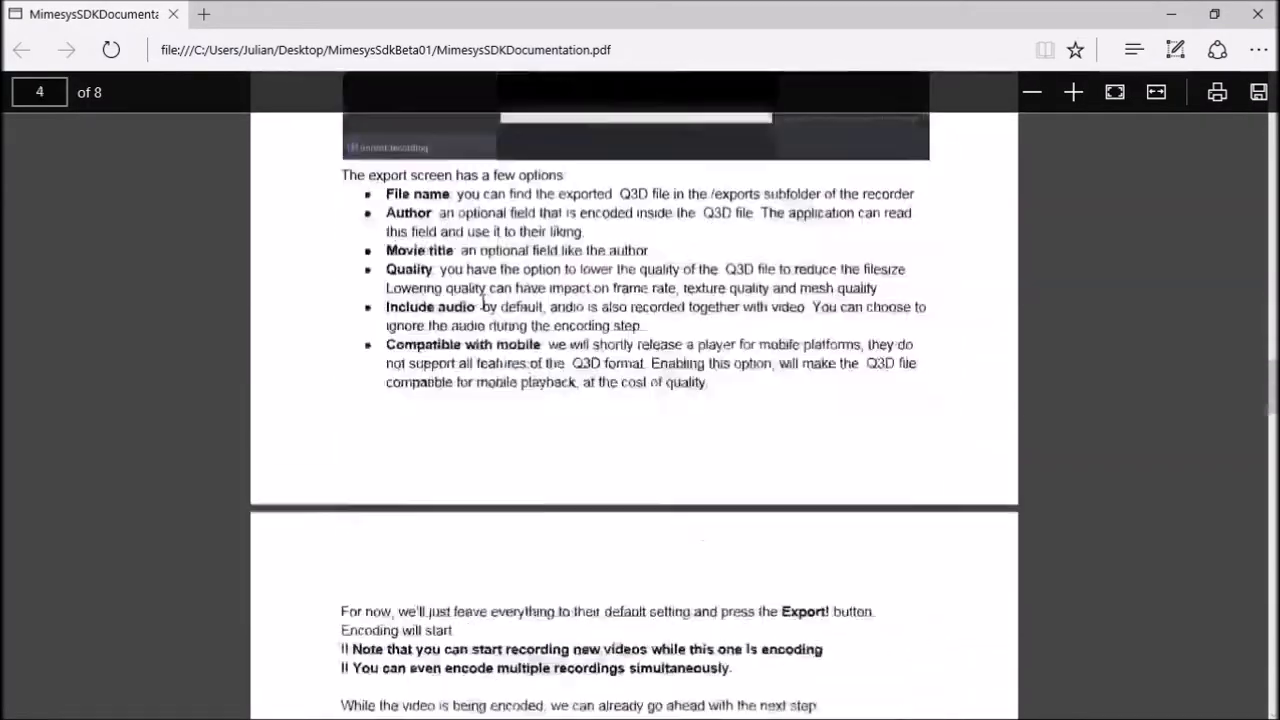
{"action": "middle_click", "coordinate": [922, 395]}
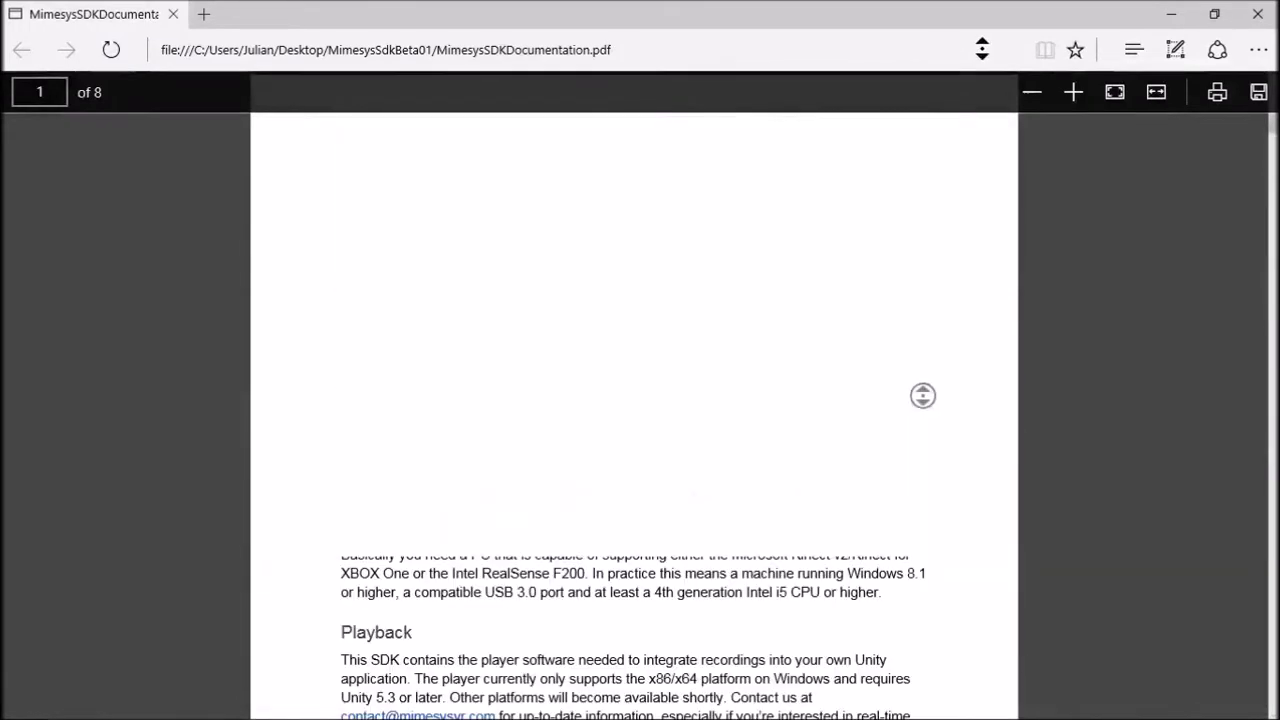
{"action": "left_click", "coordinate": [1257, 14]}
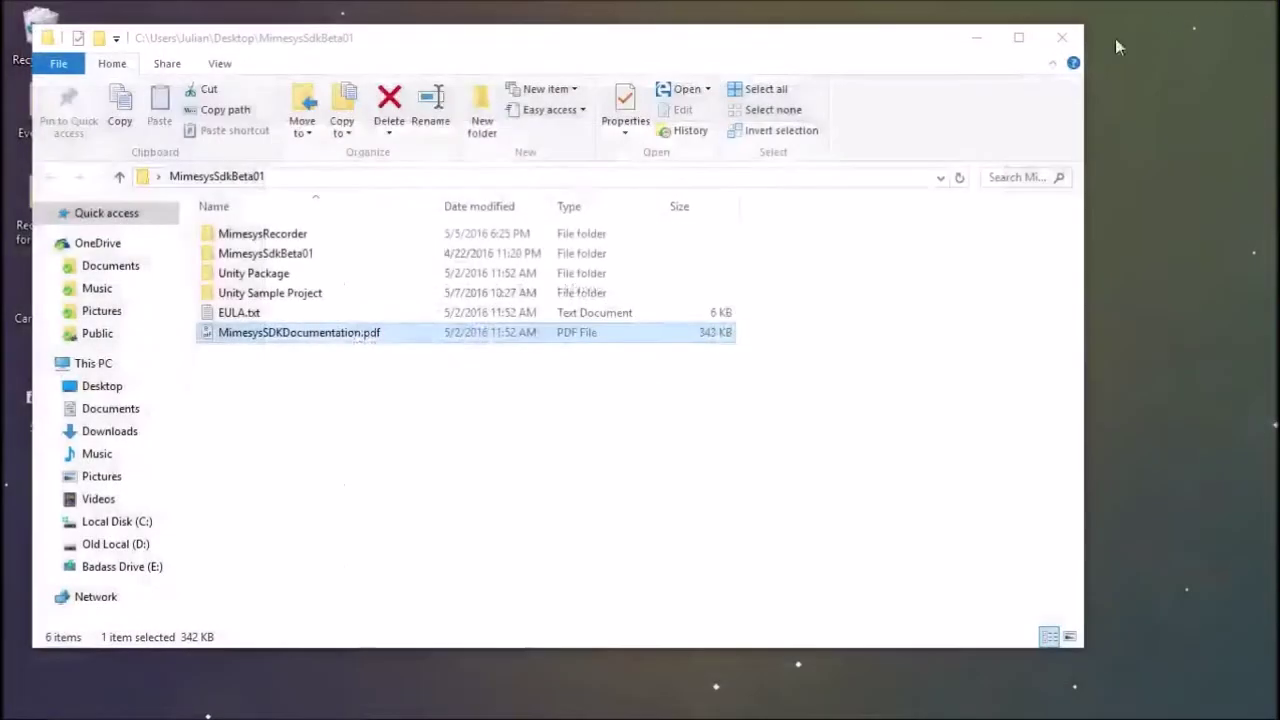
Step: Open the MimesysRecorder folder and launch MimesysRecorder.exe
{"action": "double_click", "coordinate": [248, 256]}
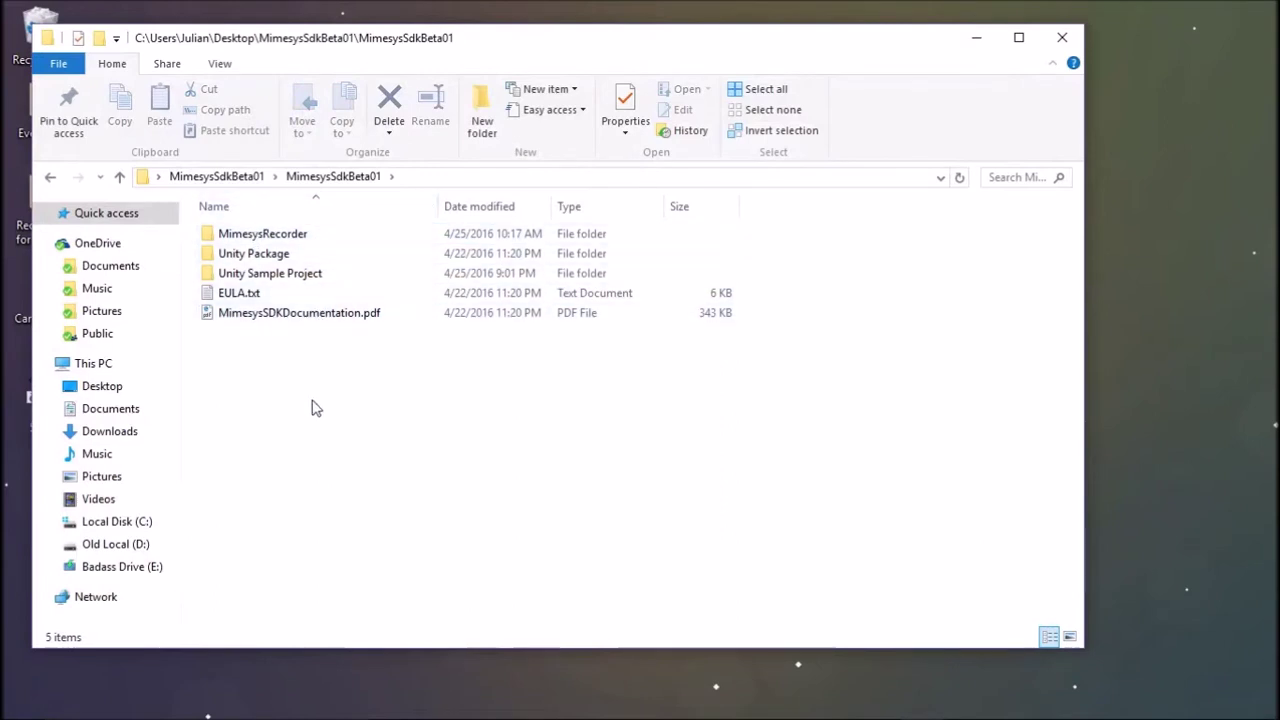
{"action": "key", "text": "alt+Left"}
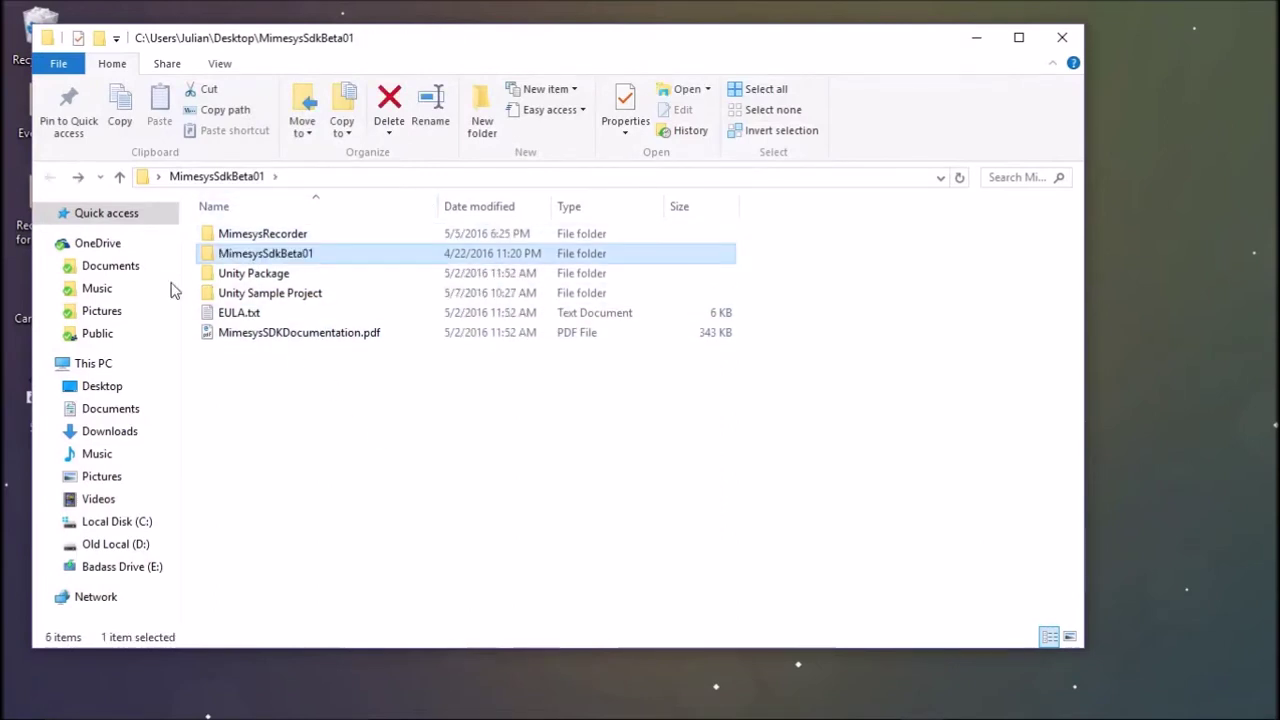
{"action": "double_click", "coordinate": [288, 236]}
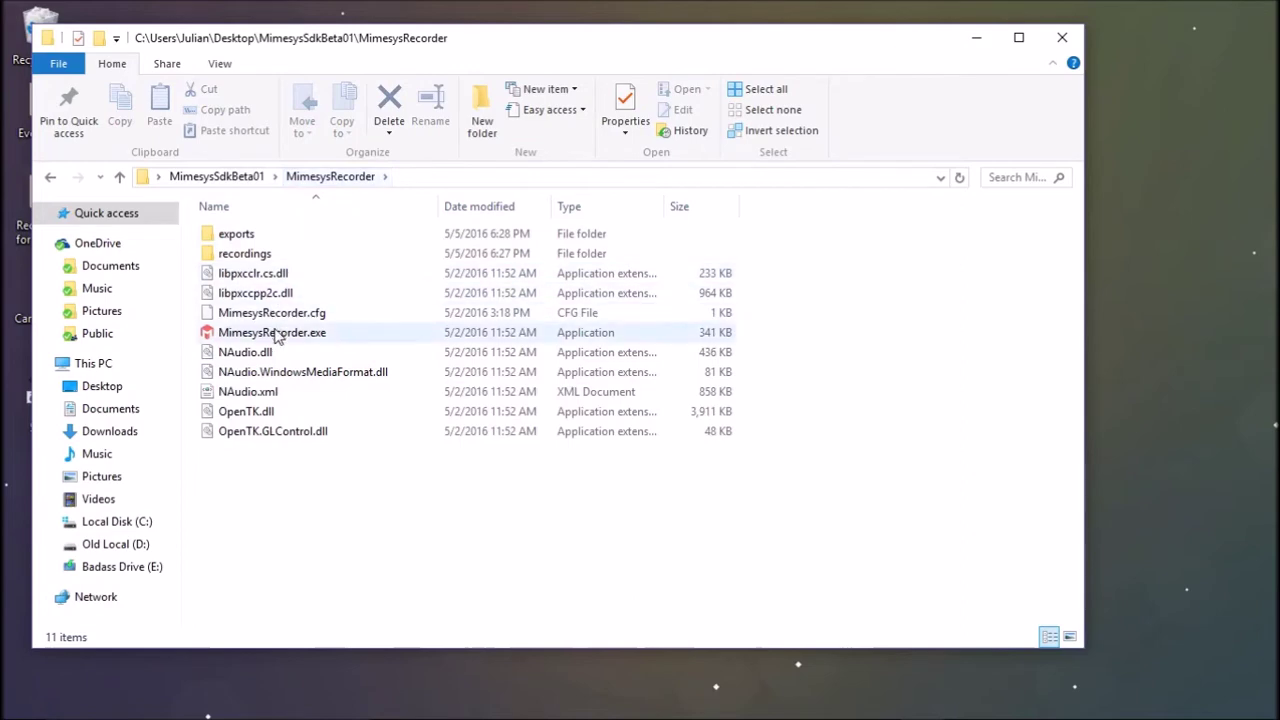
{"action": "double_click", "coordinate": [278, 338]}
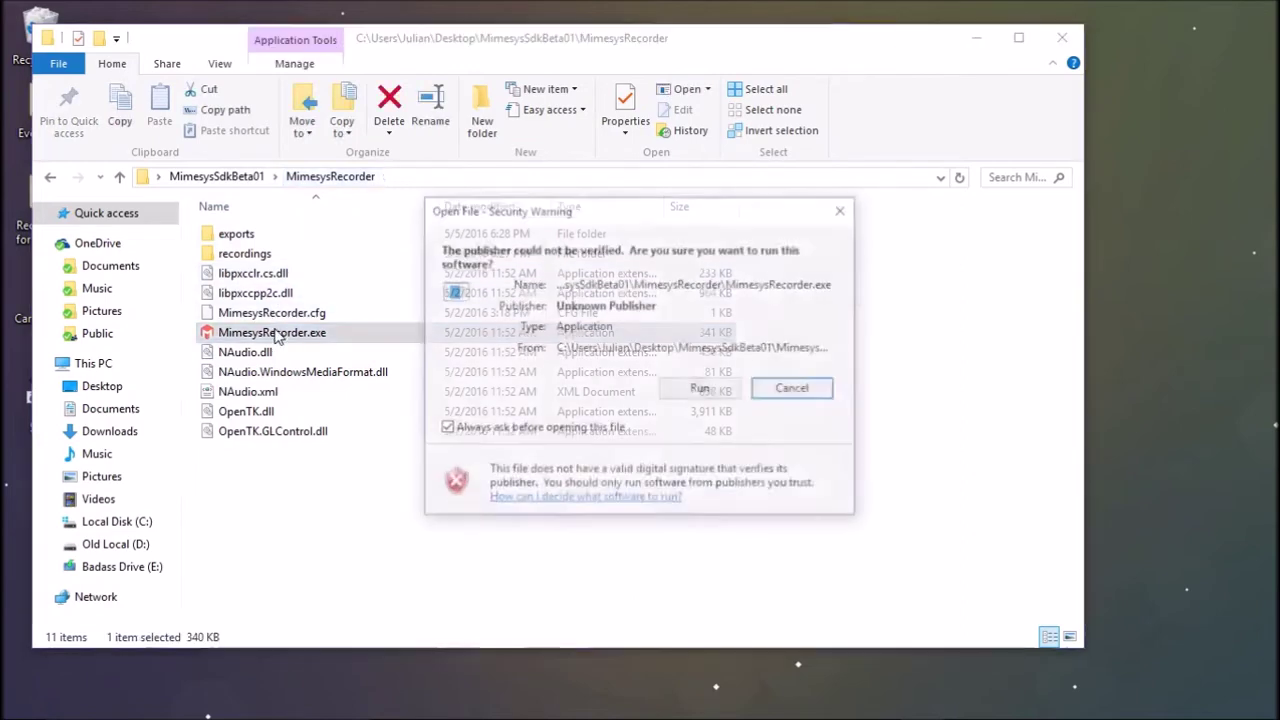
Step: Allow MimesysRecorder to run, reposition its window, and toggle Filter humans off then on
{"action": "left_click", "coordinate": [697, 389]}
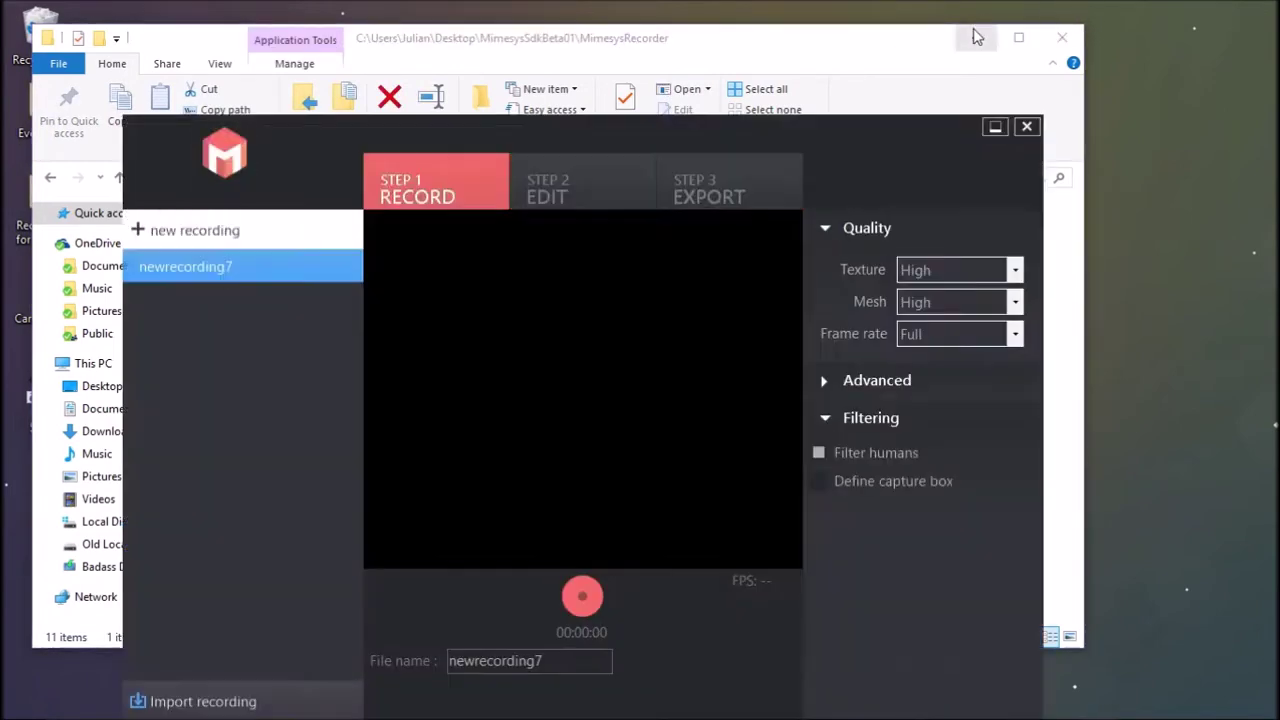
{"action": "left_click", "coordinate": [975, 36]}
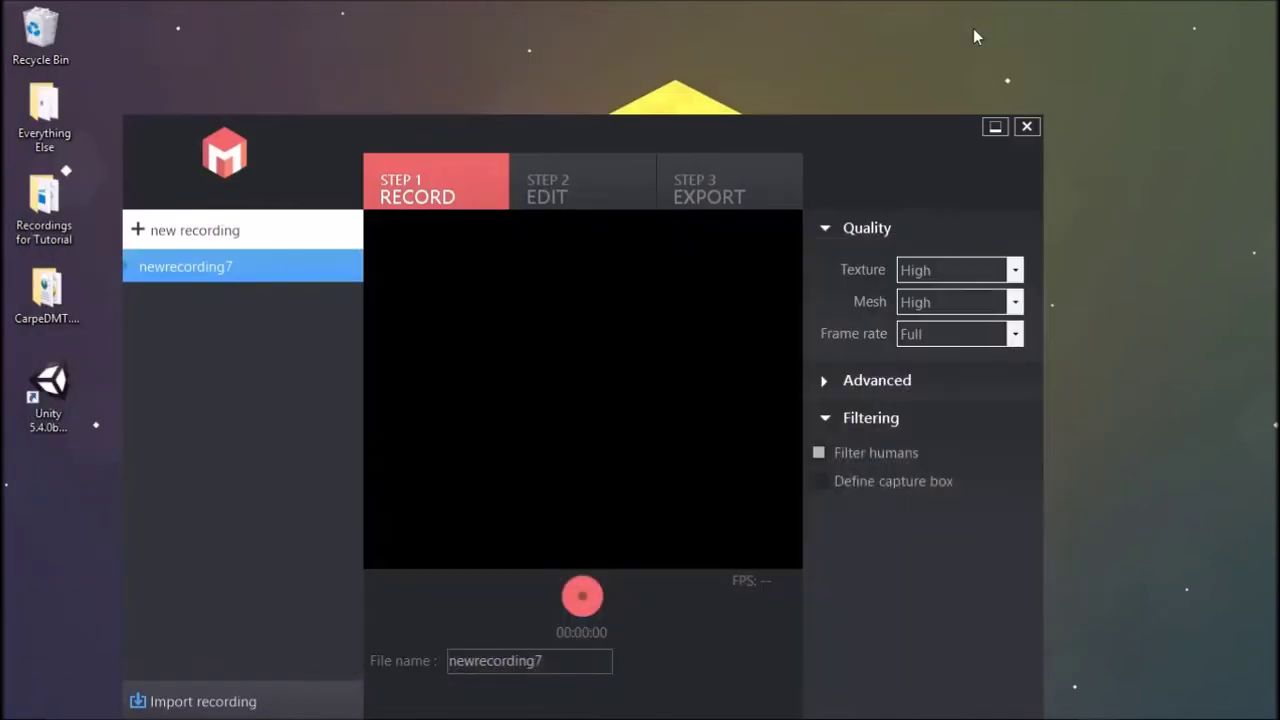
{"action": "left_click_drag", "start_coordinate": [884, 120], "coordinate": [906, 32]}
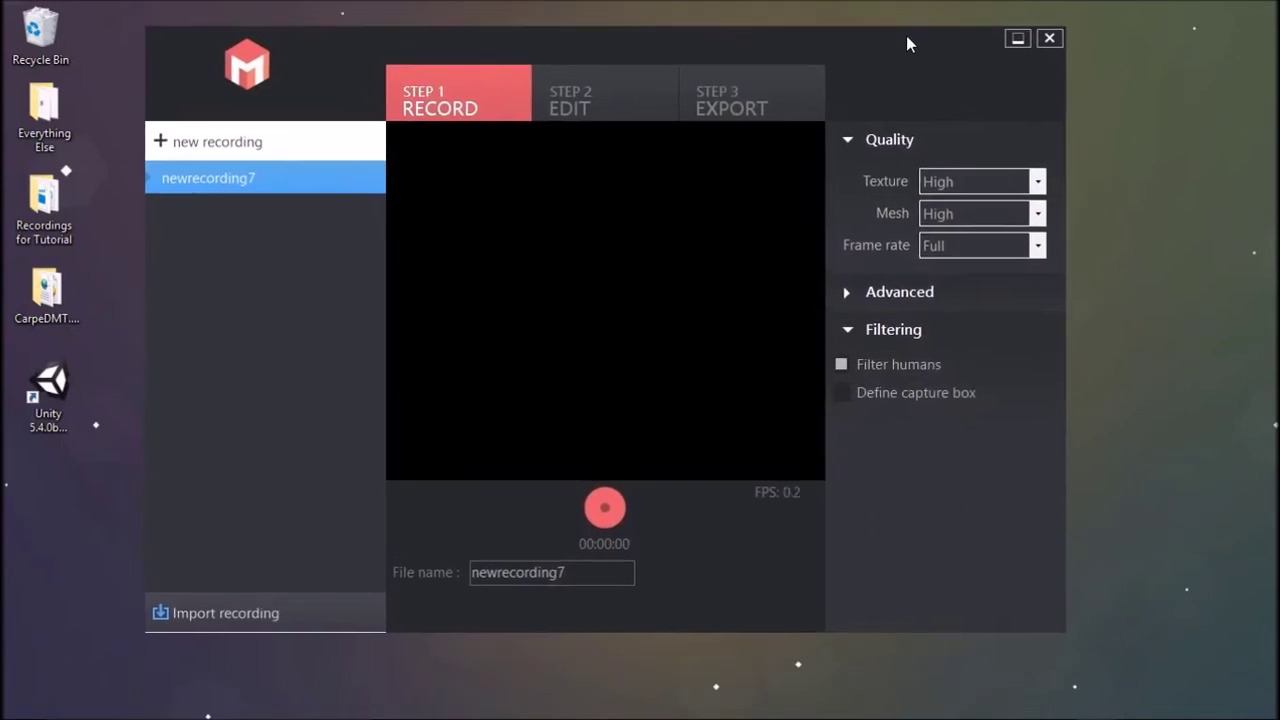
{"action": "left_click", "coordinate": [840, 364]}
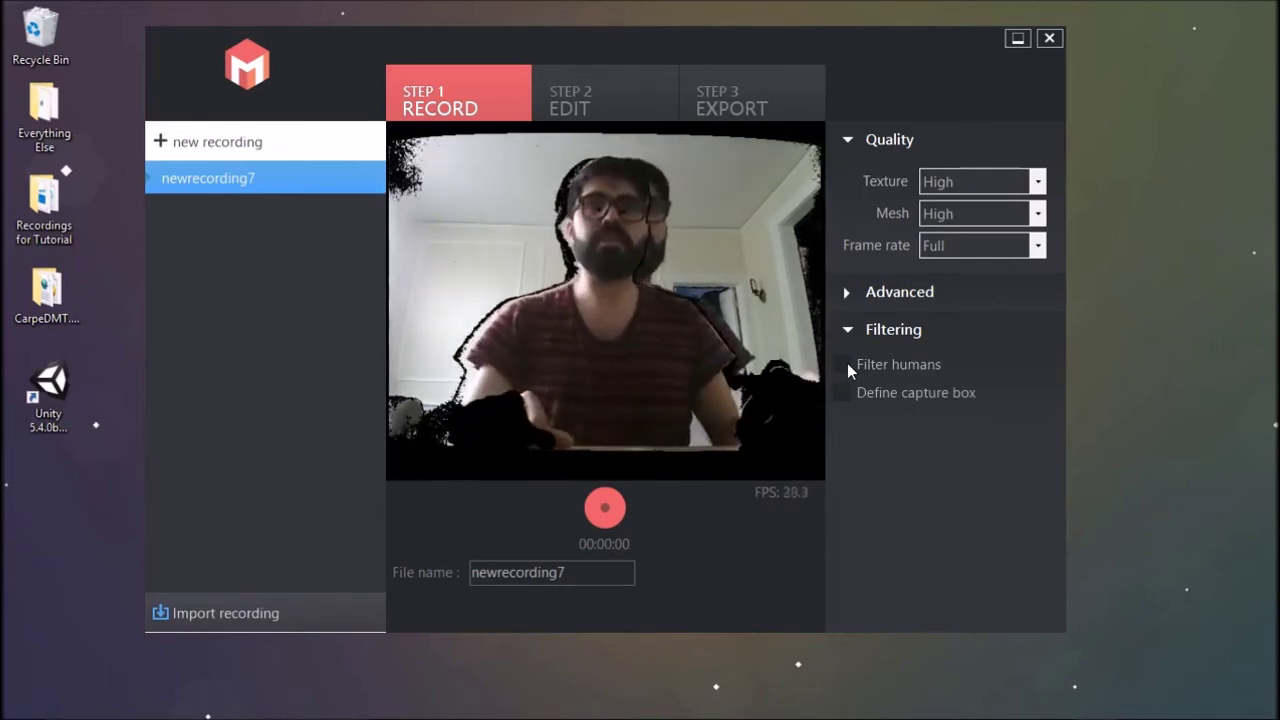
{"action": "left_click", "coordinate": [842, 365]}
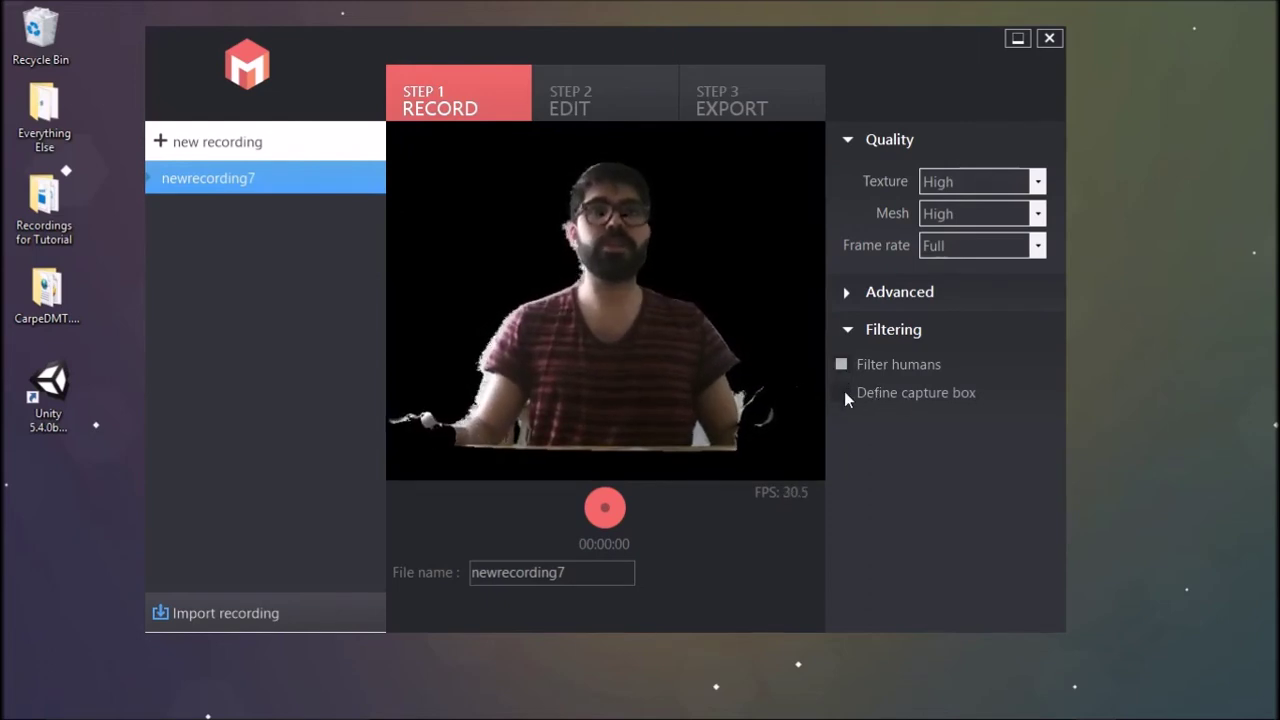
Step: Enable Define capture box with Left -5.000 and Top 0.222, then start recording
{"action": "left_click", "coordinate": [842, 393]}
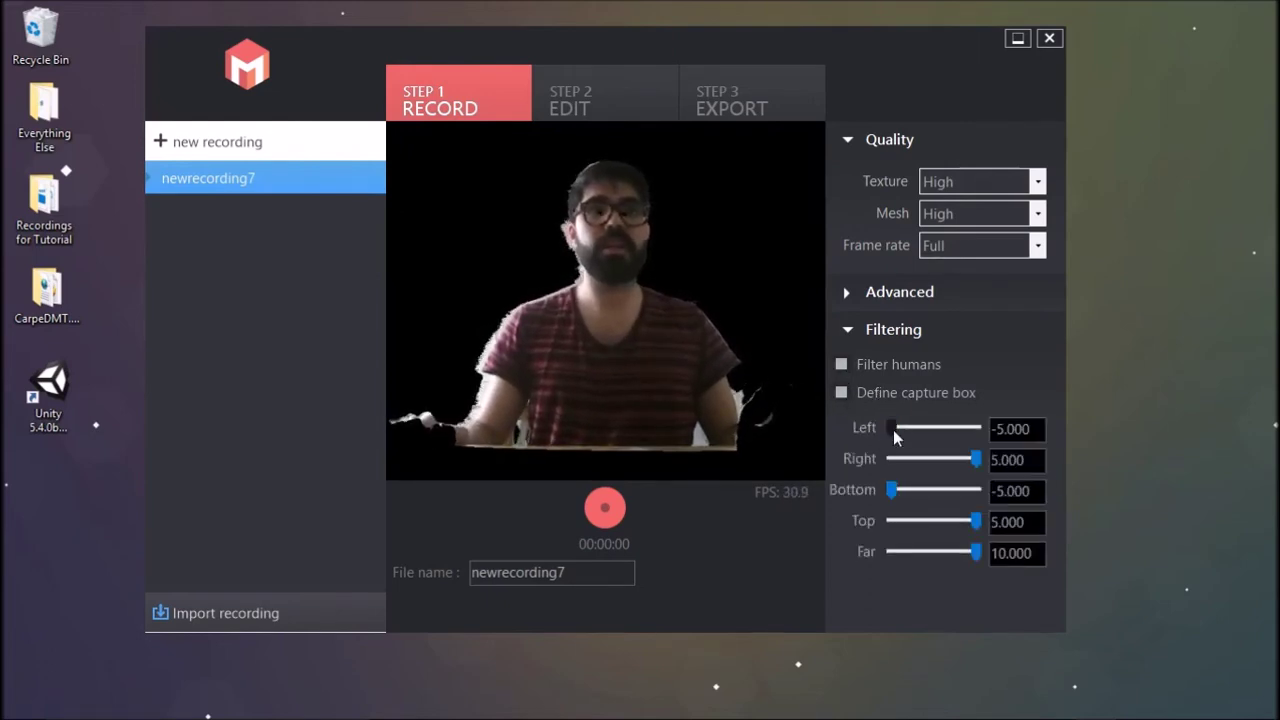
{"action": "left_click_drag", "start_coordinate": [897, 430], "coordinate": [934, 429]}
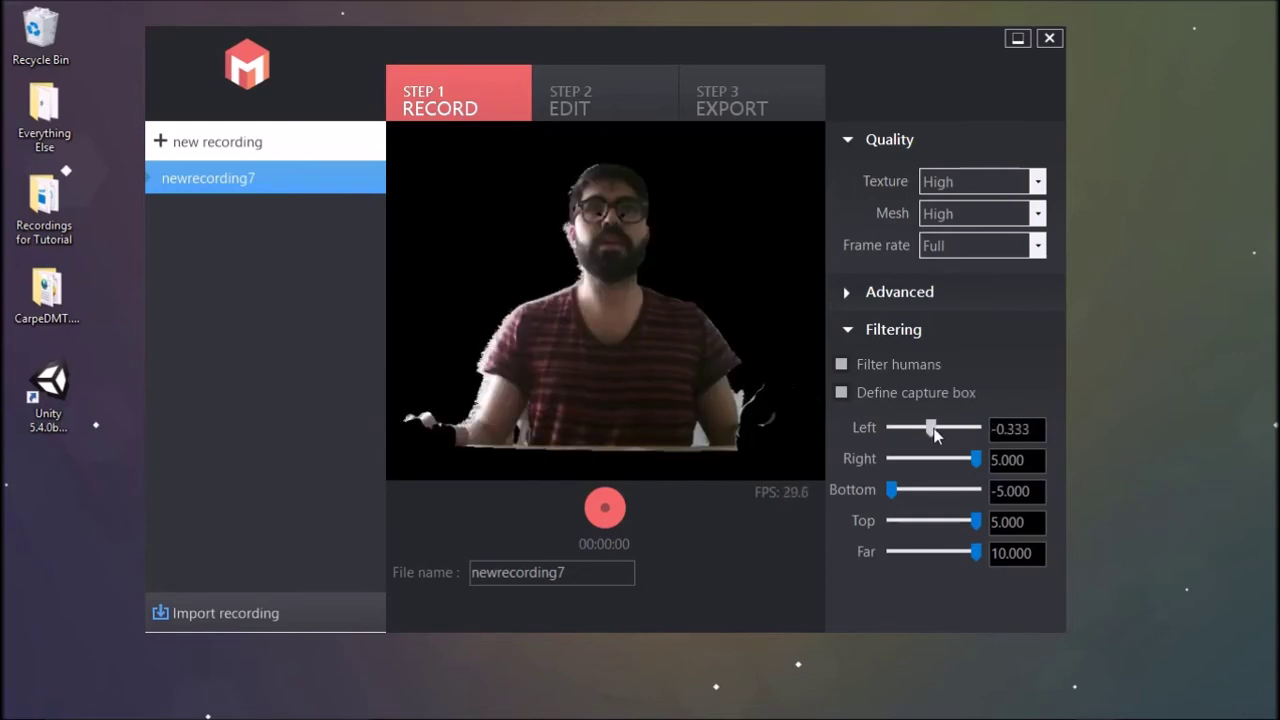
{"action": "left_click_drag", "start_coordinate": [933, 428], "coordinate": [889, 428]}
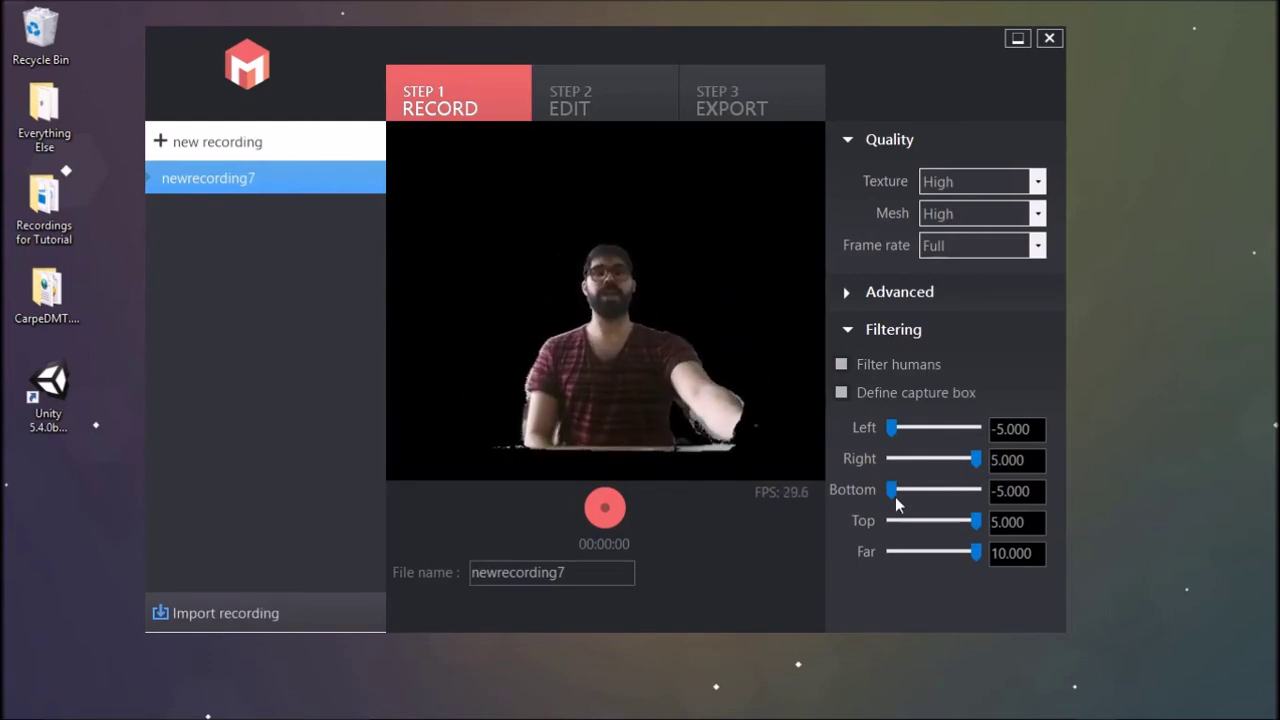
{"action": "left_click_drag", "start_coordinate": [975, 526], "coordinate": [969, 526]}
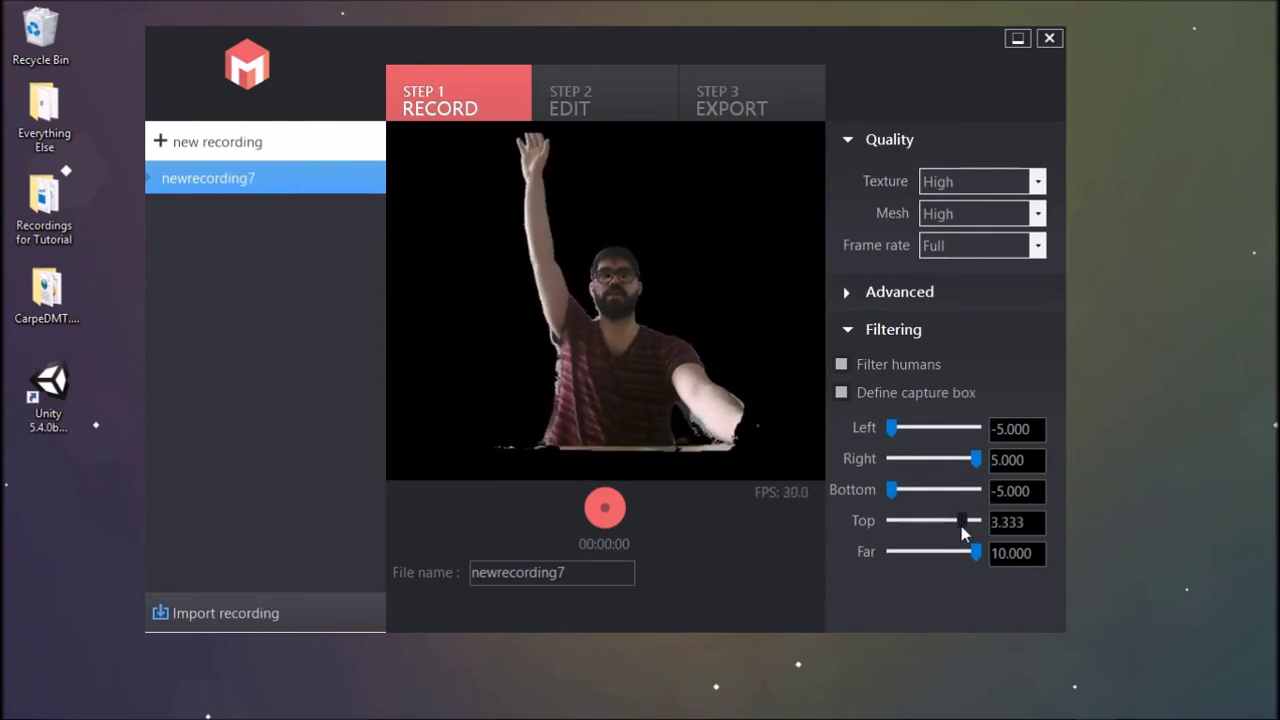
{"action": "left_click_drag", "start_coordinate": [963, 528], "coordinate": [934, 527]}
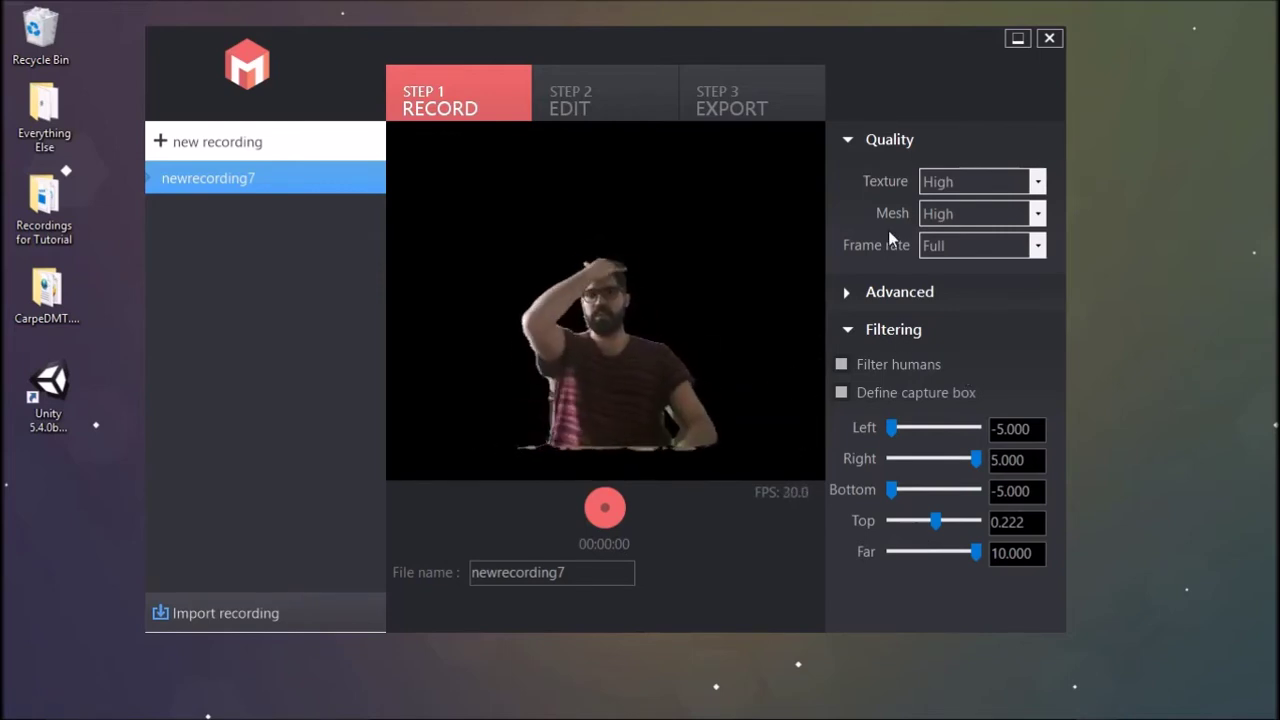
{"action": "left_click", "coordinate": [615, 507]}
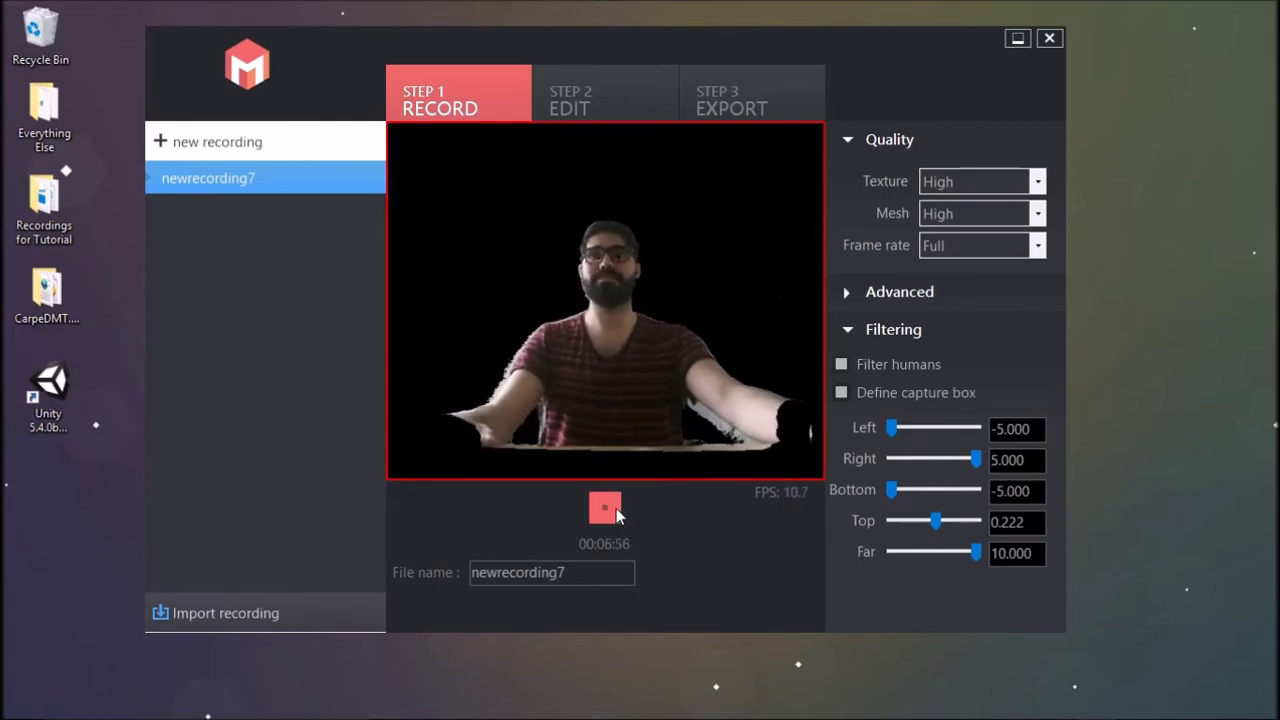
Step: Stop the newrecording7 take and begin orbiting the point cloud
{"action": "left_click", "coordinate": [616, 506]}
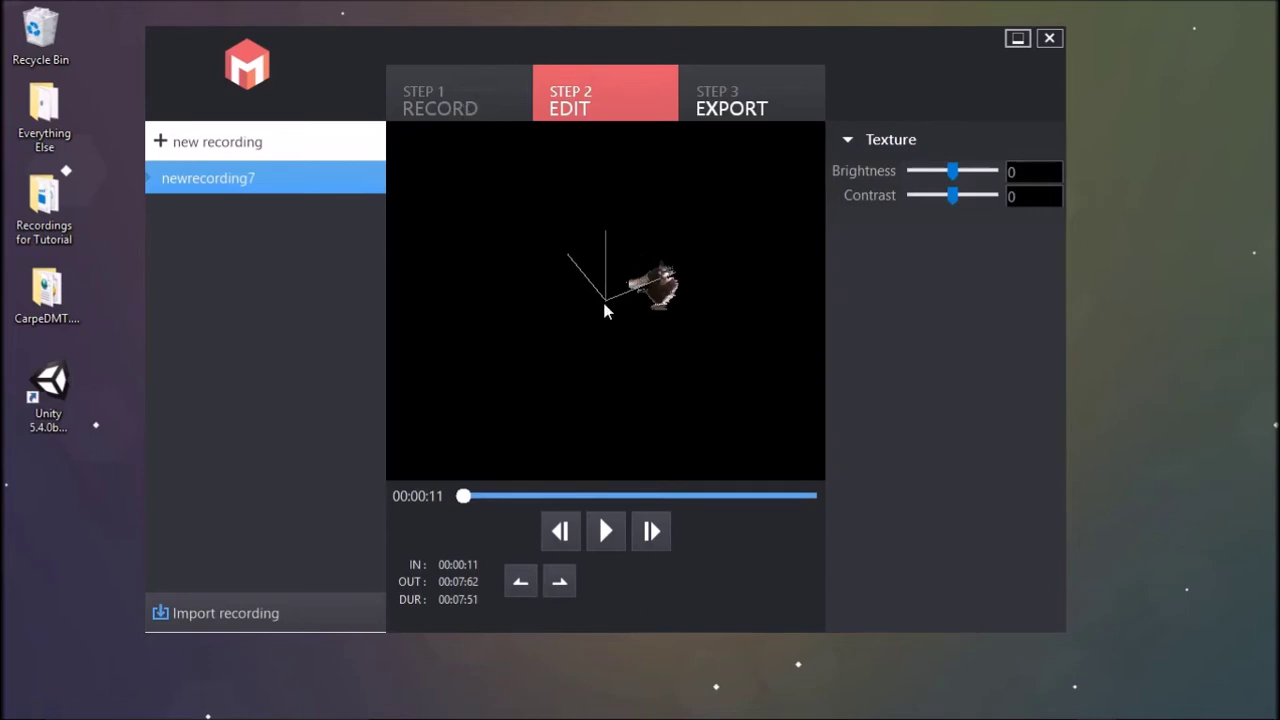
{"action": "left_click_drag", "start_coordinate": [680, 190], "coordinate": [727, 274]}
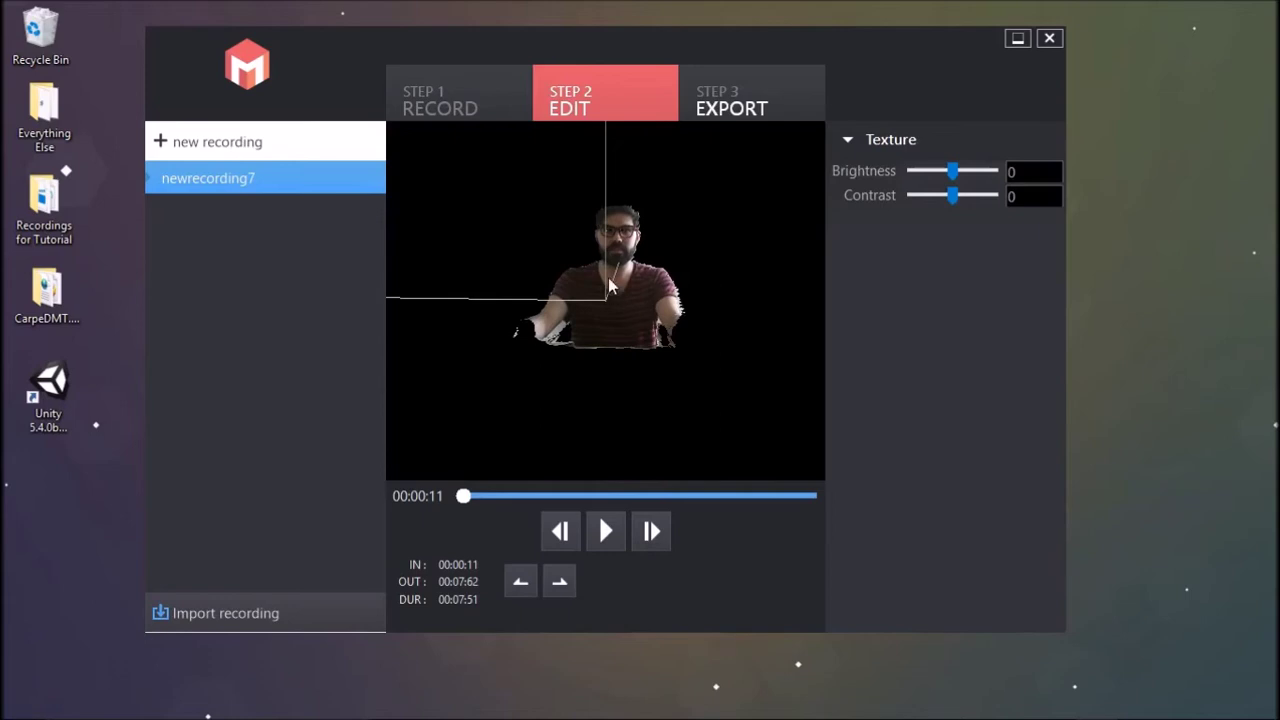
Step: Orbit the point-cloud view until the person faces forward, then scrub to 00:00:63
{"action": "left_click_drag", "start_coordinate": [609, 279], "coordinate": [290, 305]}
{"action": "left_click_drag", "start_coordinate": [727, 333], "coordinate": [940, 283]}
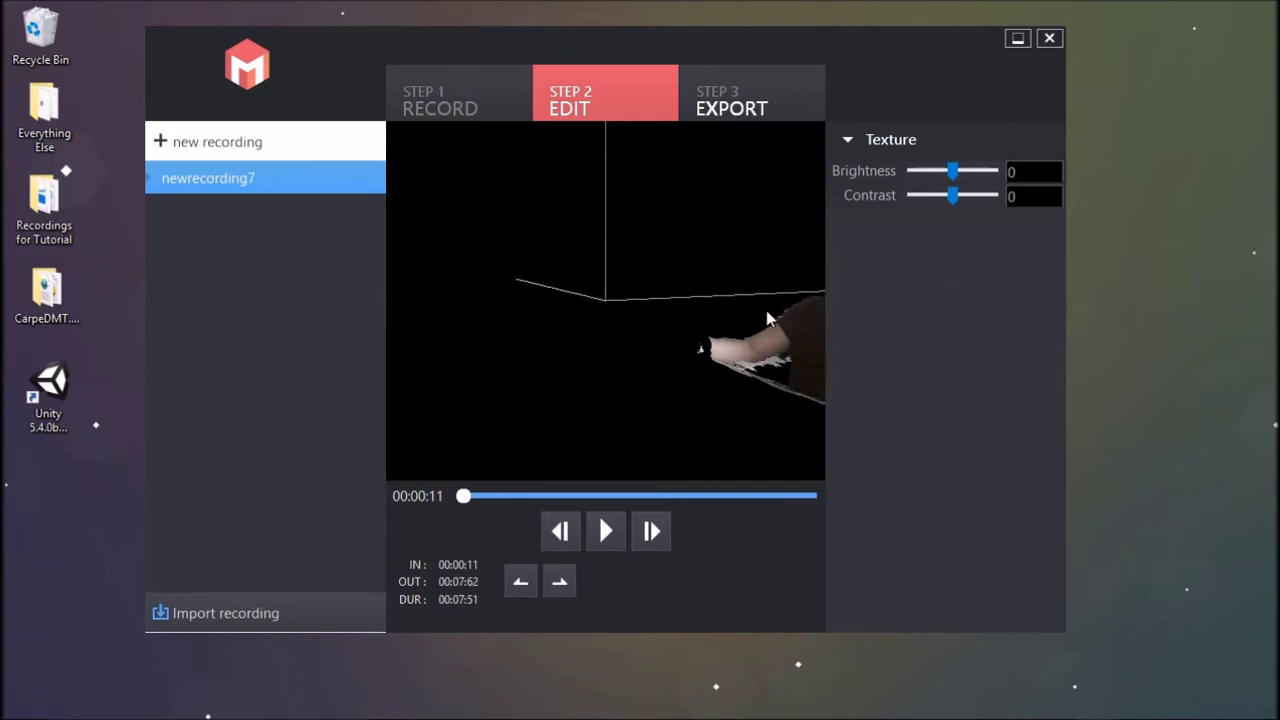
{"action": "left_click_drag", "start_coordinate": [683, 323], "coordinate": [592, 384]}
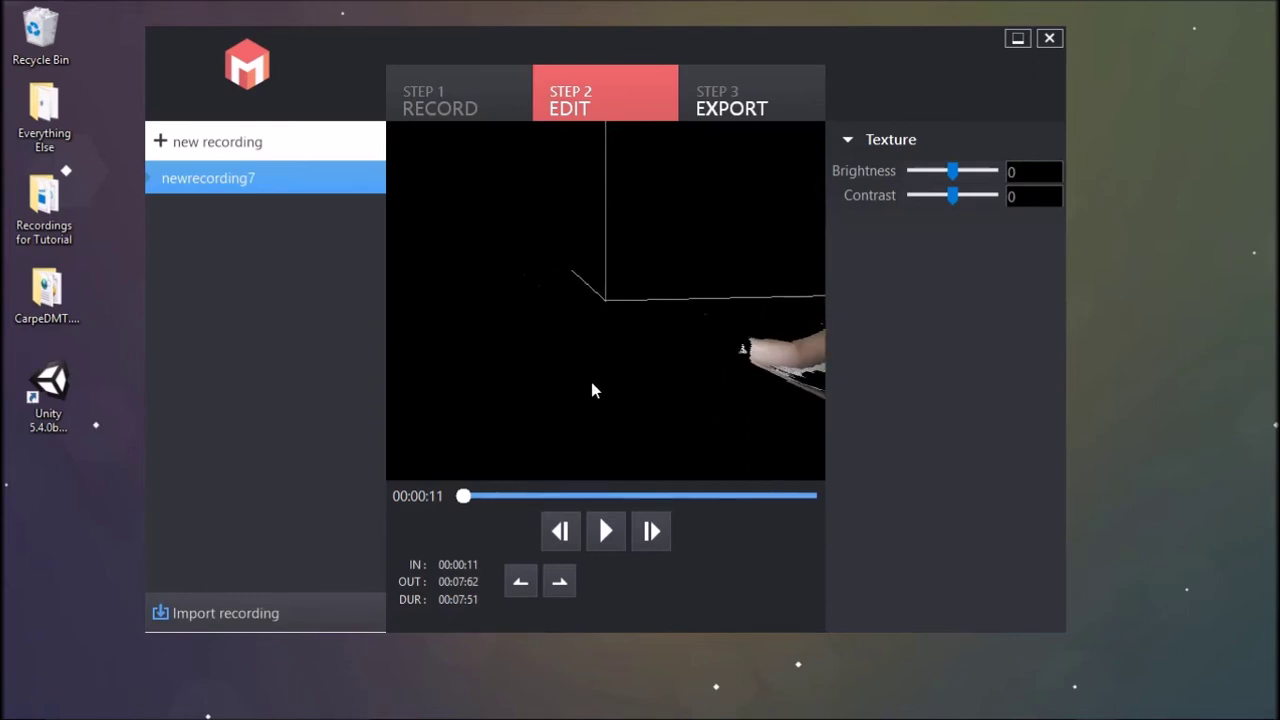
{"action": "left_click_drag", "start_coordinate": [646, 338], "coordinate": [660, 300]}
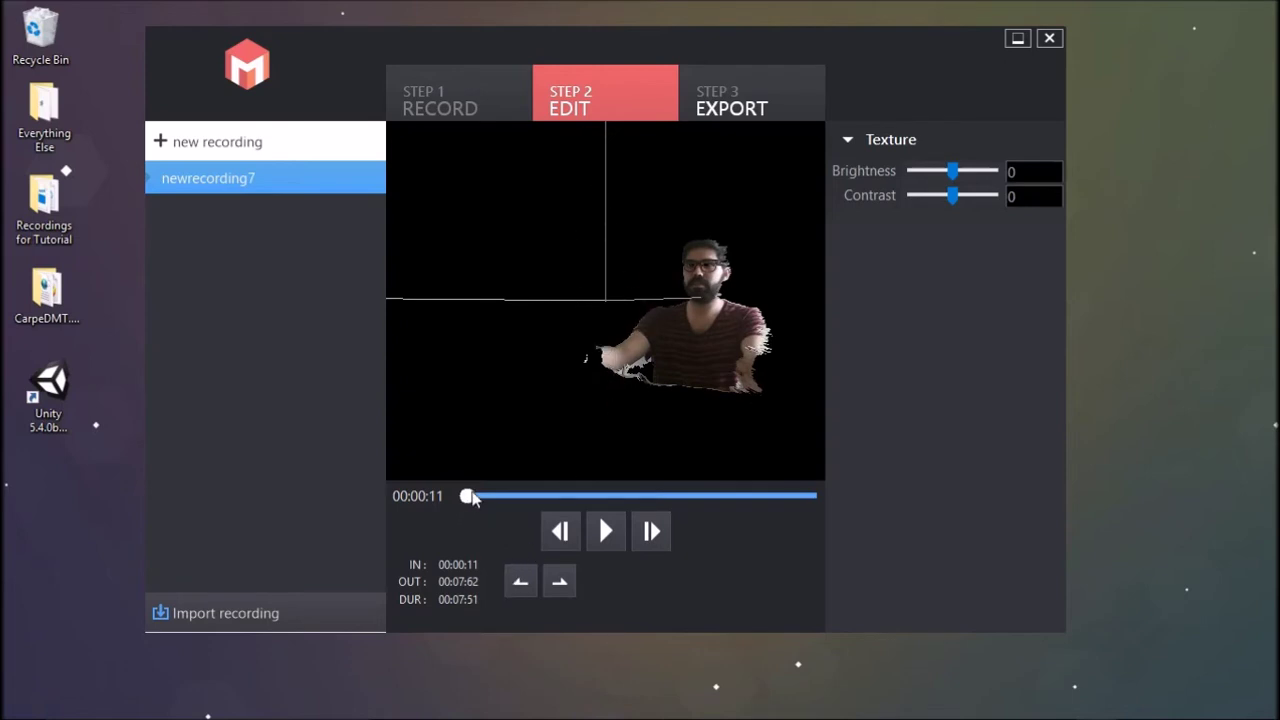
{"action": "left_click_drag", "start_coordinate": [464, 496], "coordinate": [486, 496]}
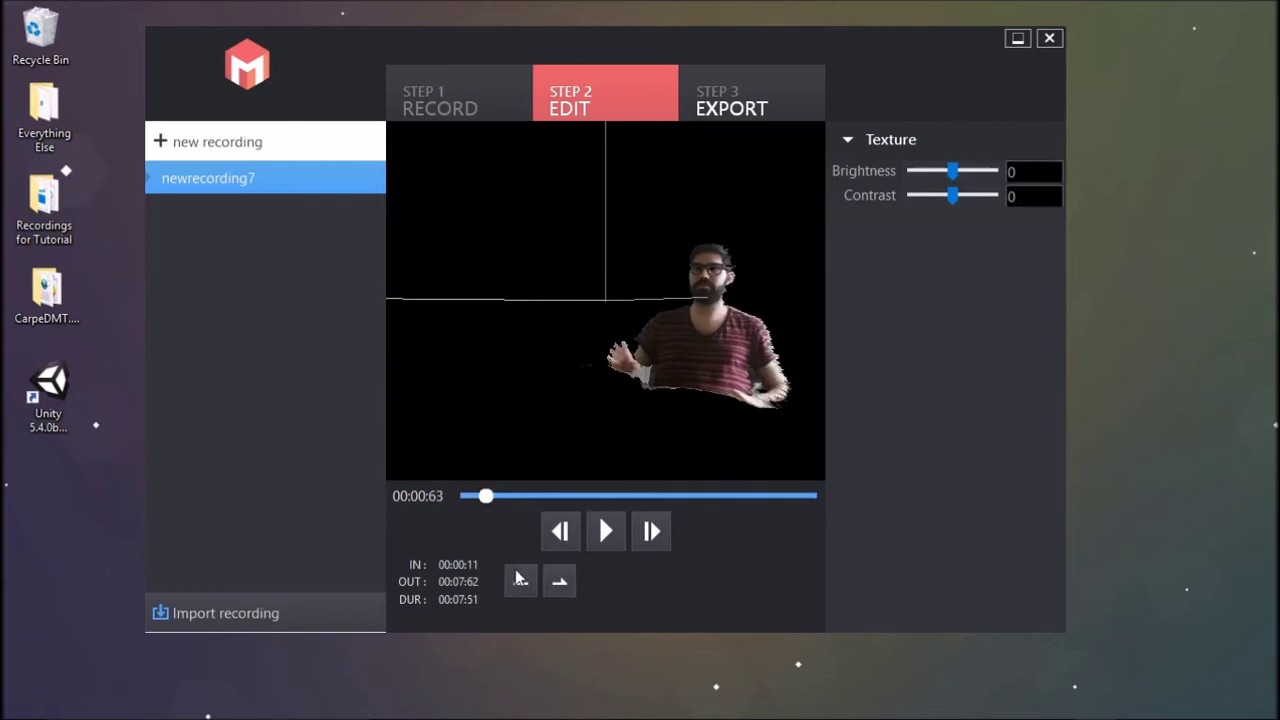
Step: Set the clip's IN point at 00:01:08 and its OUT point at 00:04:42
{"action": "left_click_drag", "start_coordinate": [484, 503], "coordinate": [508, 503]}
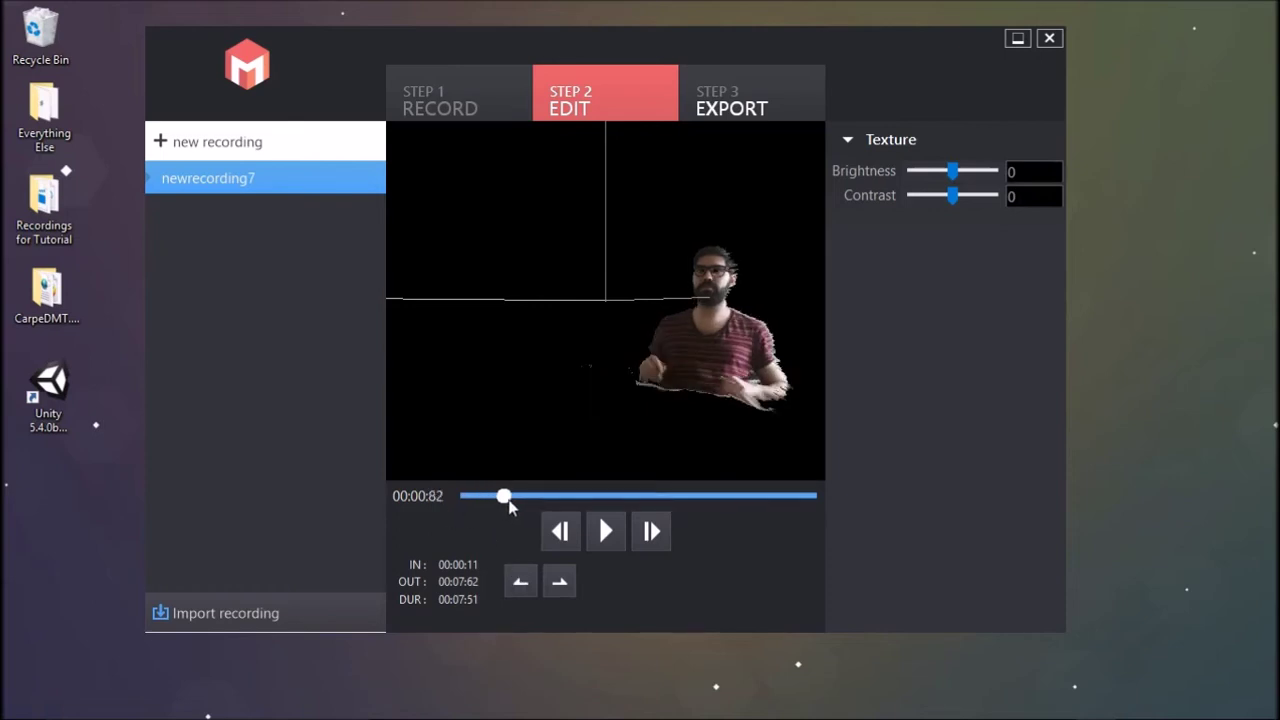
{"action": "left_click", "coordinate": [521, 585]}
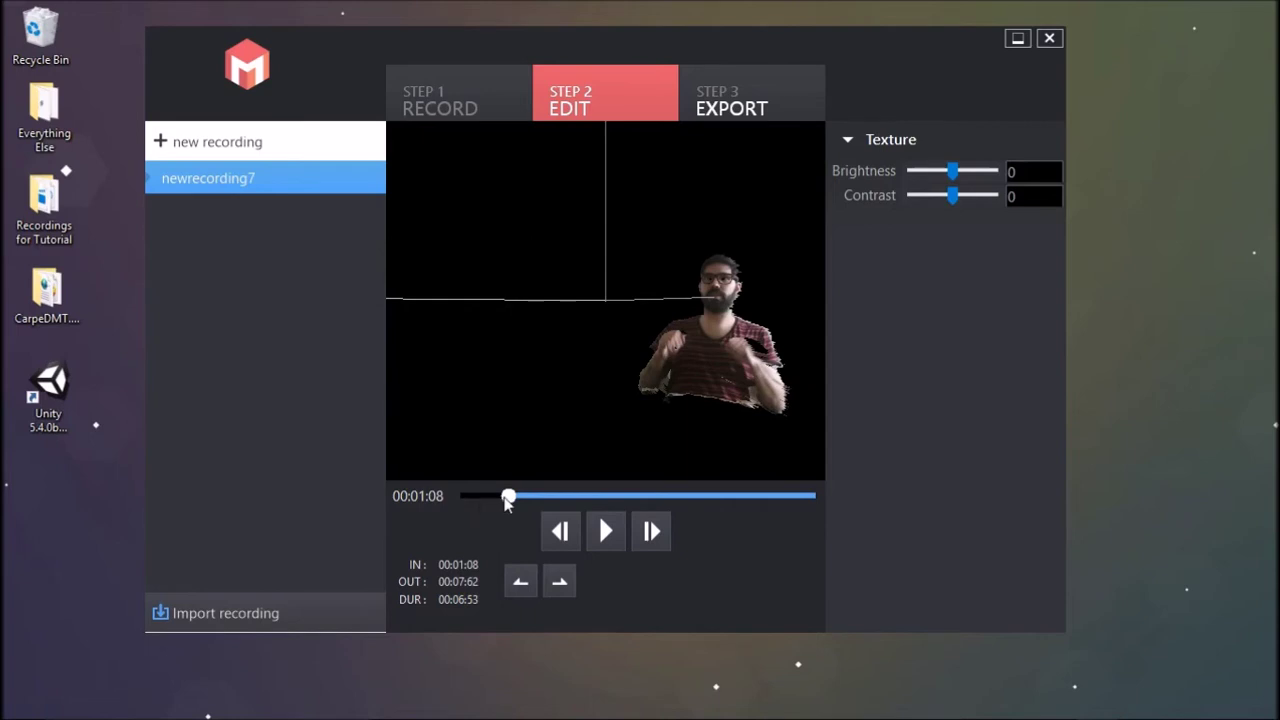
{"action": "left_click_drag", "start_coordinate": [510, 500], "coordinate": [623, 497]}
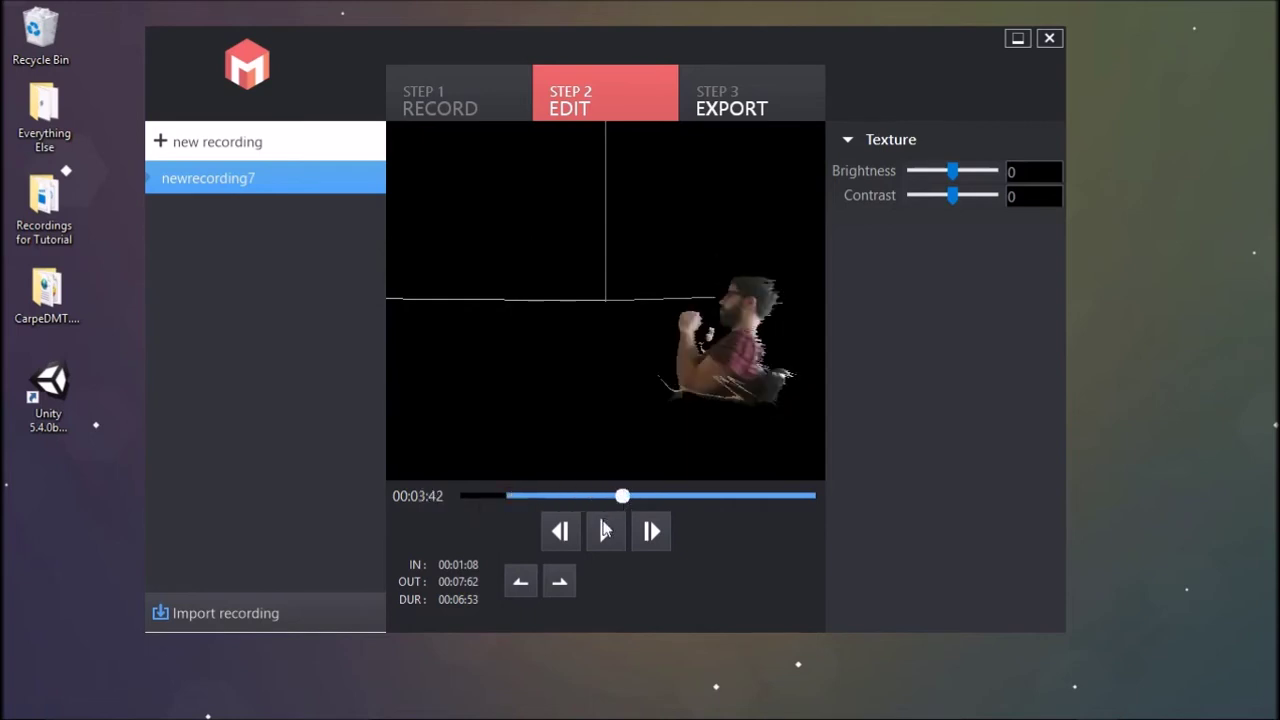
{"action": "left_click", "coordinate": [606, 531]}
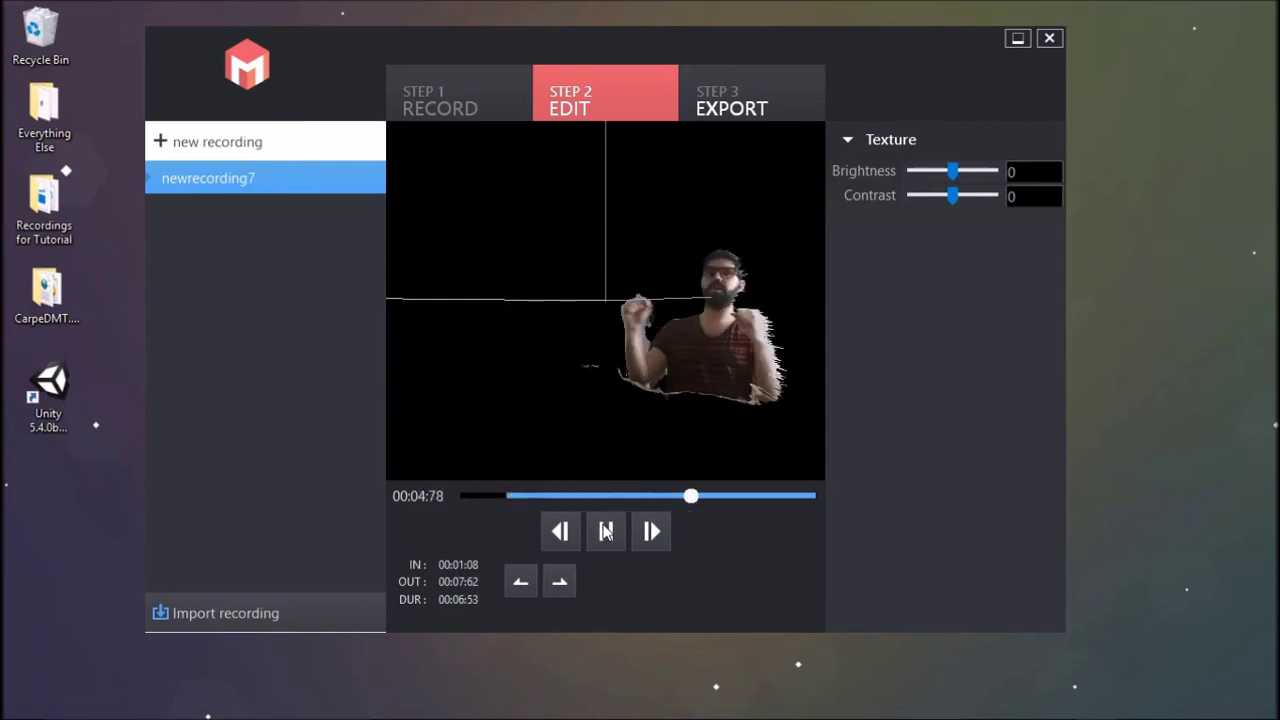
{"action": "left_click", "coordinate": [656, 539]}
{"action": "left_click_drag", "start_coordinate": [708, 500], "coordinate": [673, 500]}
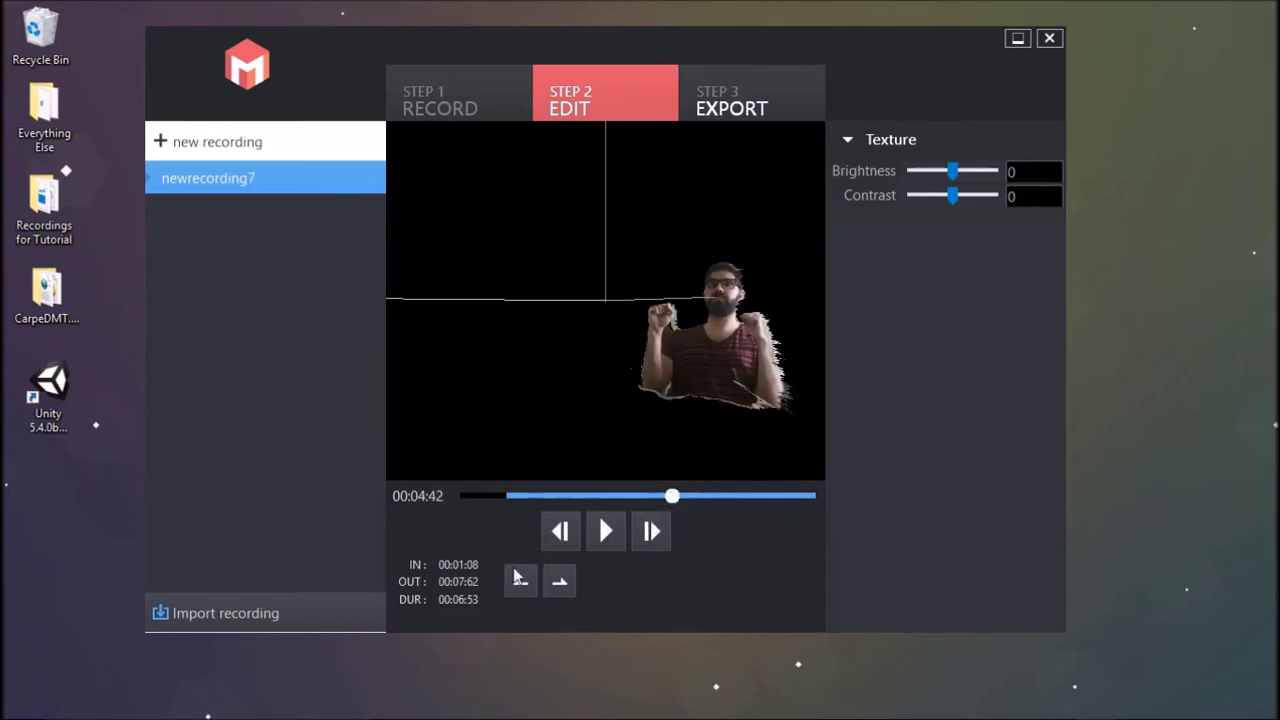
{"action": "left_click", "coordinate": [558, 585]}
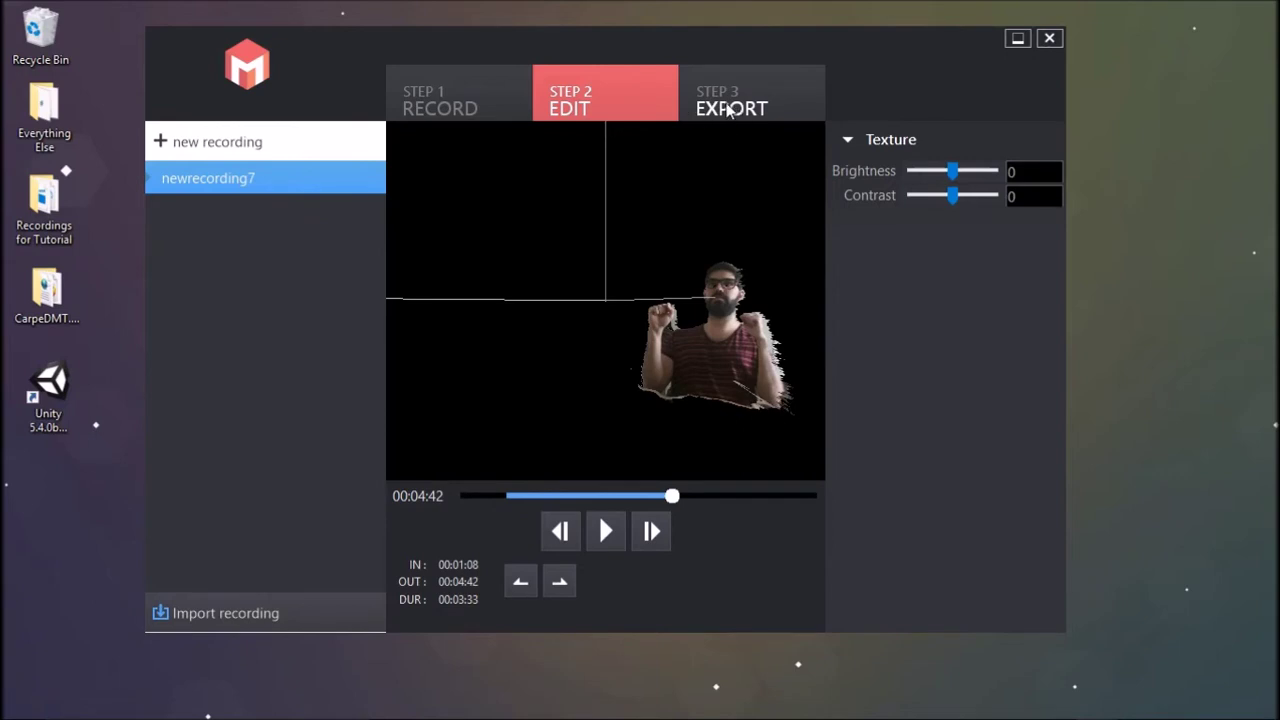
Step: Set export file name Spinnychair, the author's name, and title 'Spinnychair 2 : the reckoning'
{"action": "left_click", "coordinate": [729, 110]}
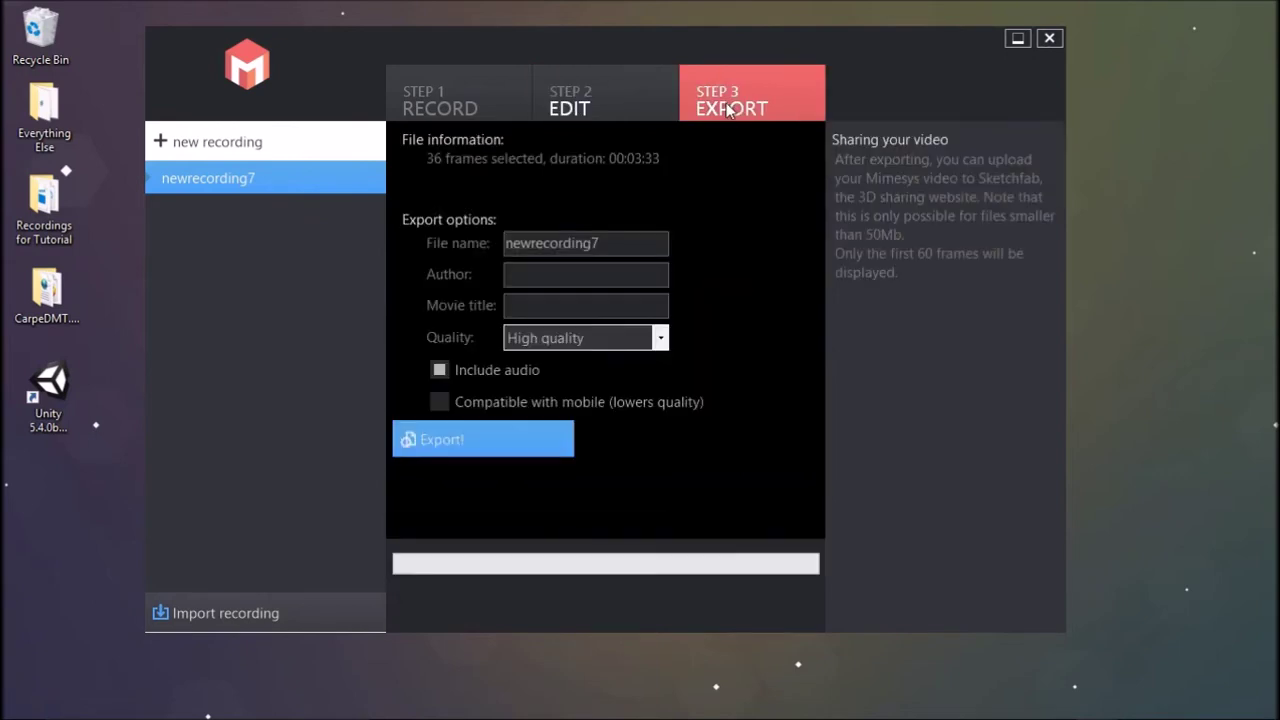
{"action": "double_click", "coordinate": [612, 240]}
{"action": "key", "text": "BackSpace"}
{"action": "type", "text": "Sp"}
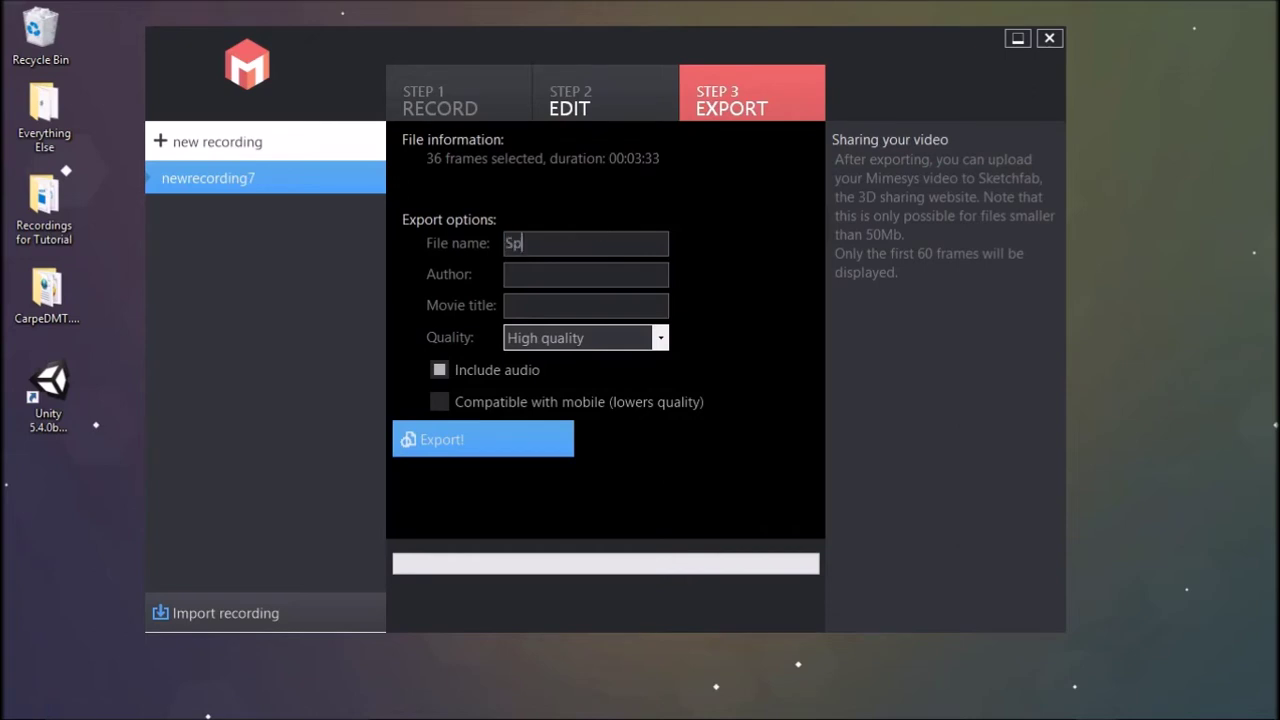
{"action": "type", "text": "innychair"}
{"action": "key", "text": "Tab"}
{"action": "type", "text": "Julian"}
{"action": "key", "text": "Tab"}
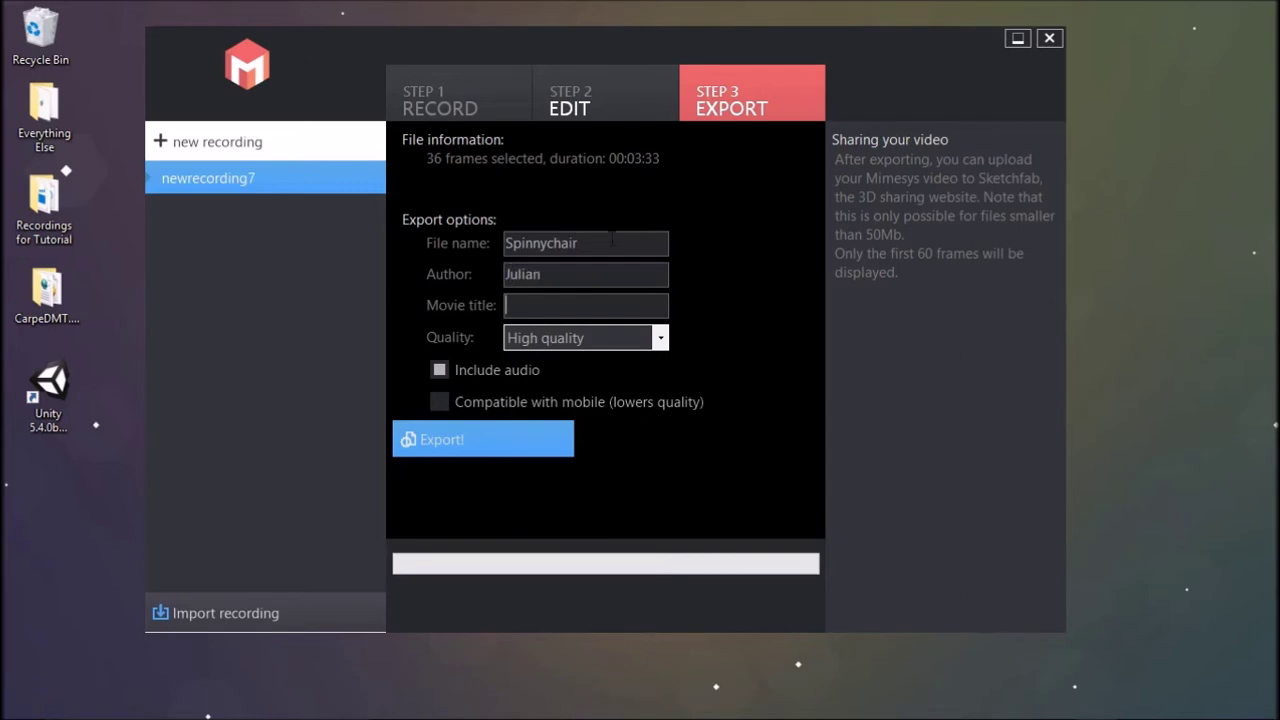
{"action": "type", "text": "Spinnychair 2 :"}
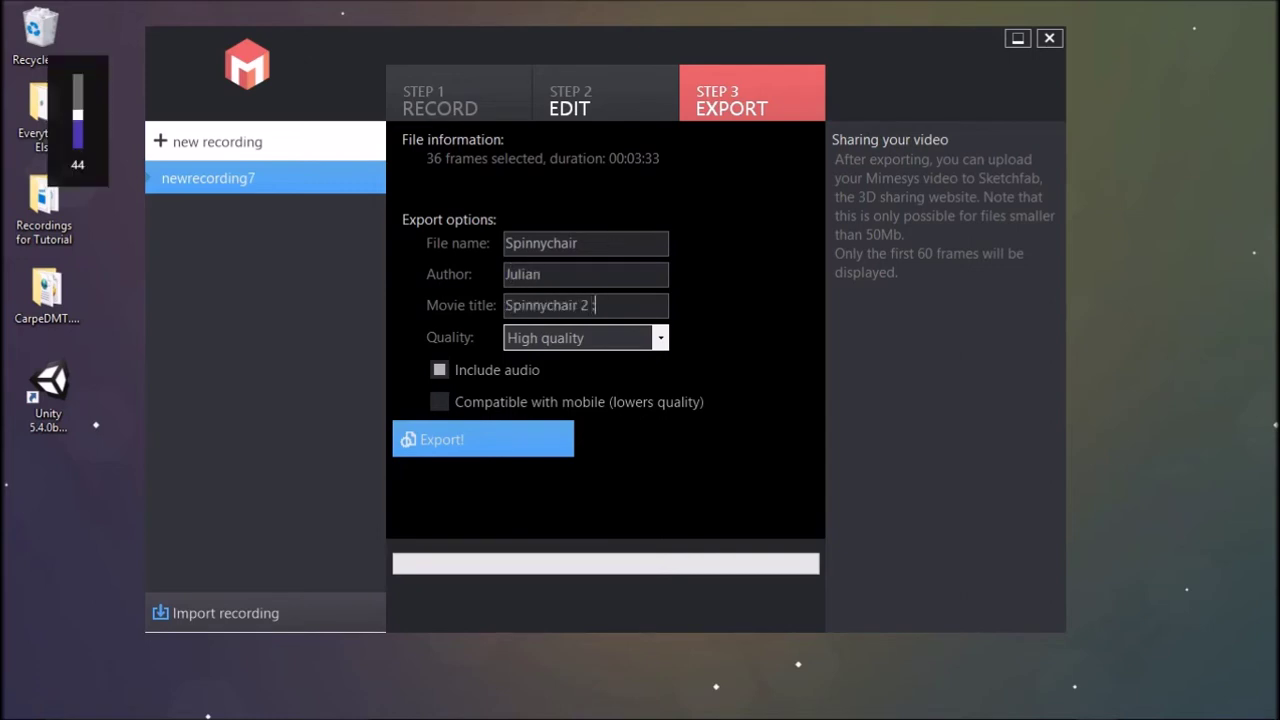
{"action": "type", "text": " the reckoning"}
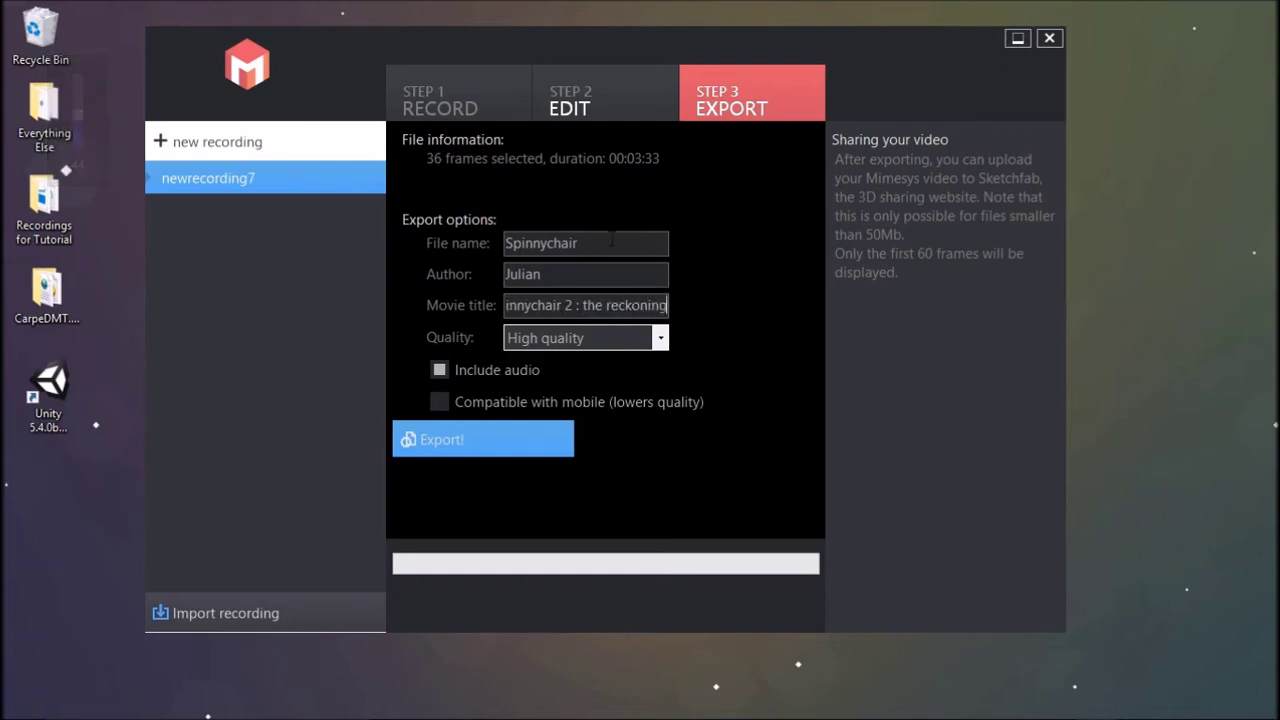
{"action": "key", "text": "Tab"}
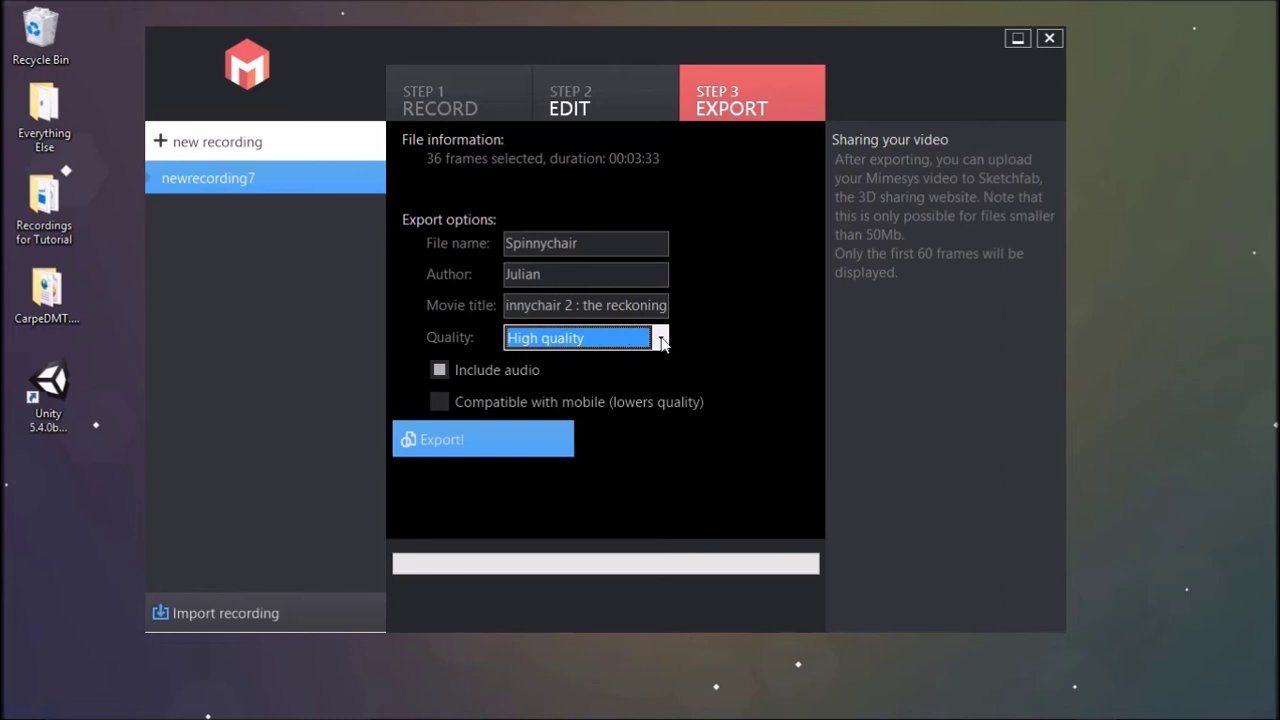
Step: Switch between the Edit and Export steps, collapsing and re-expanding the Texture settings
{"action": "left_click", "coordinate": [572, 76]}
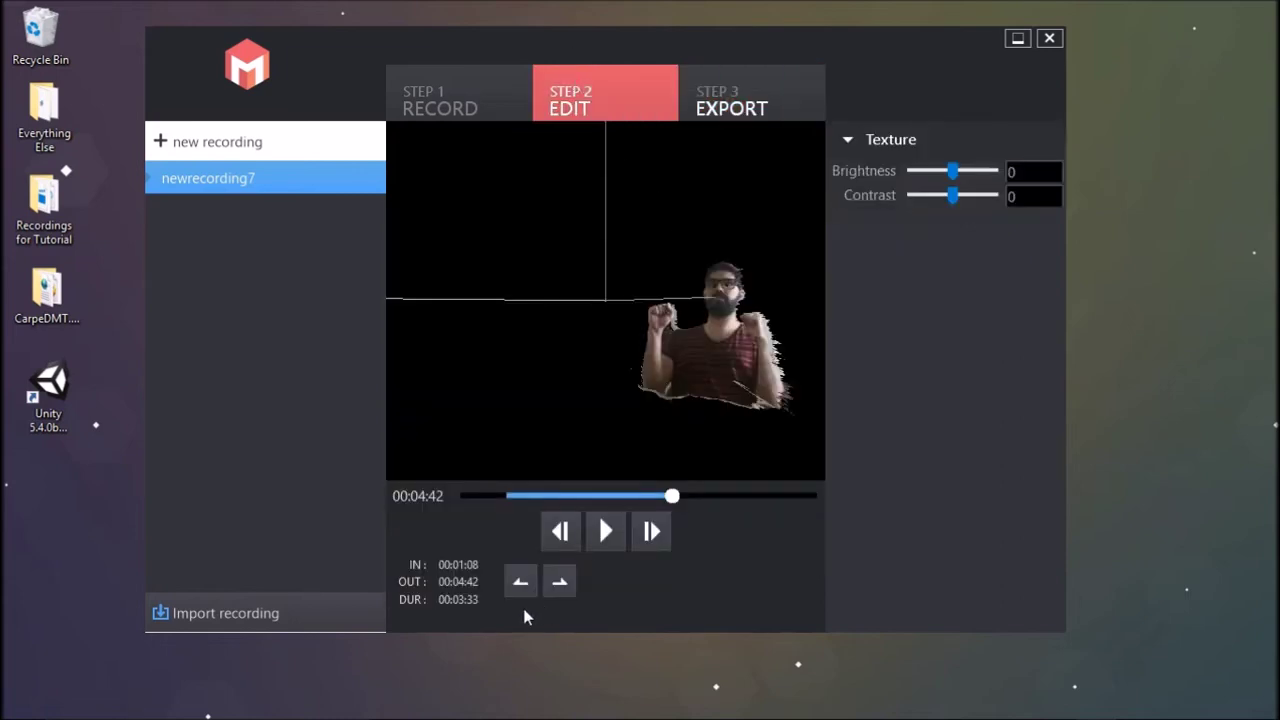
{"action": "left_click", "coordinate": [712, 136]}
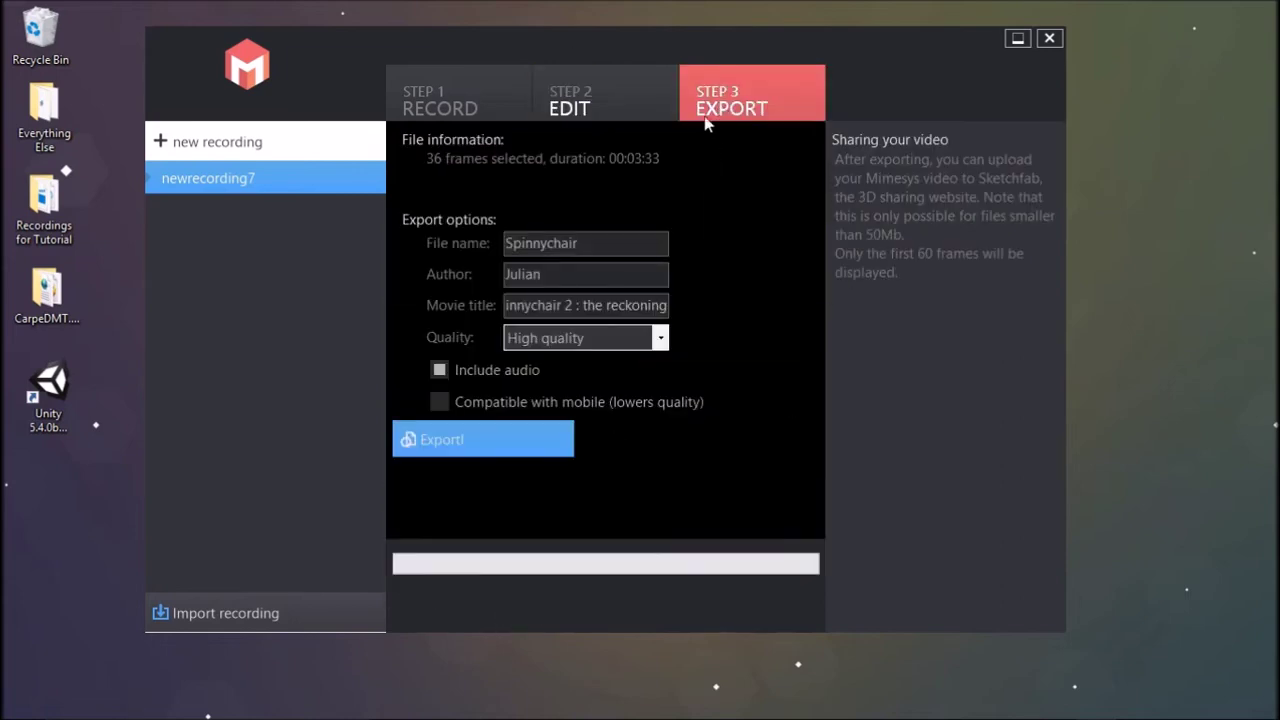
{"action": "left_click", "coordinate": [586, 108]}
{"action": "left_click", "coordinate": [850, 142]}
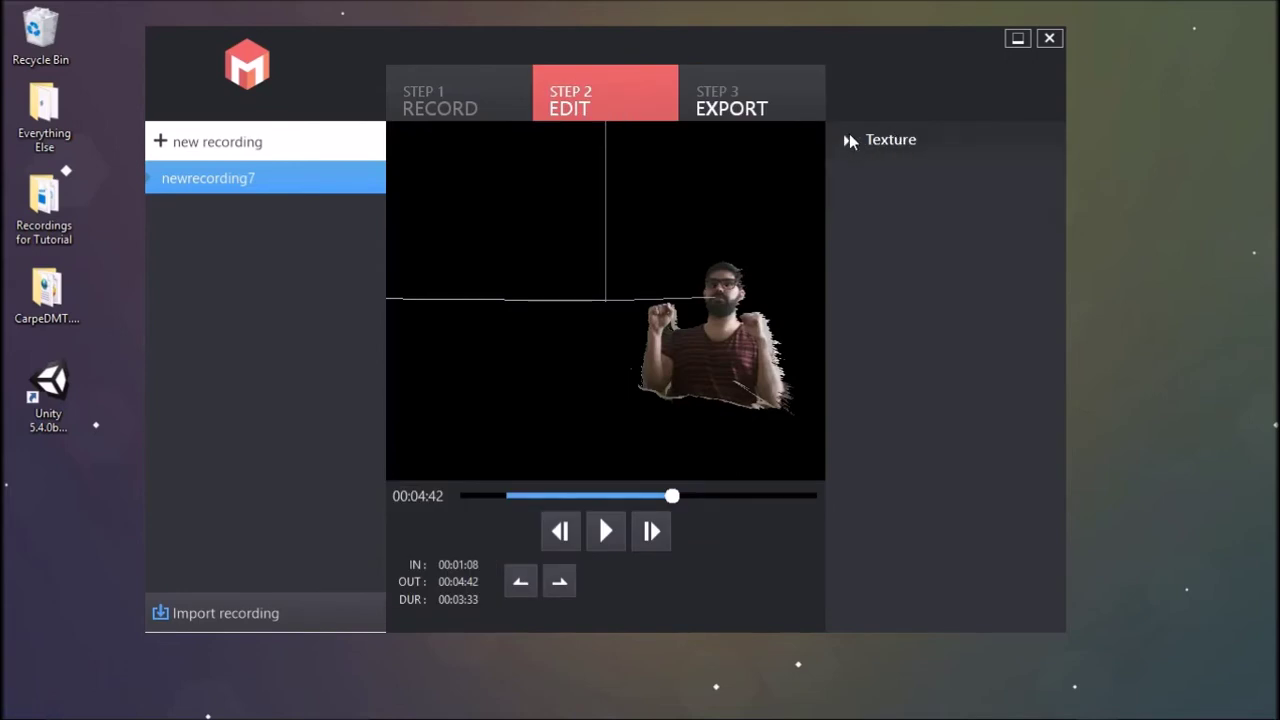
{"action": "left_click", "coordinate": [844, 142]}
{"action": "left_click", "coordinate": [732, 106]}
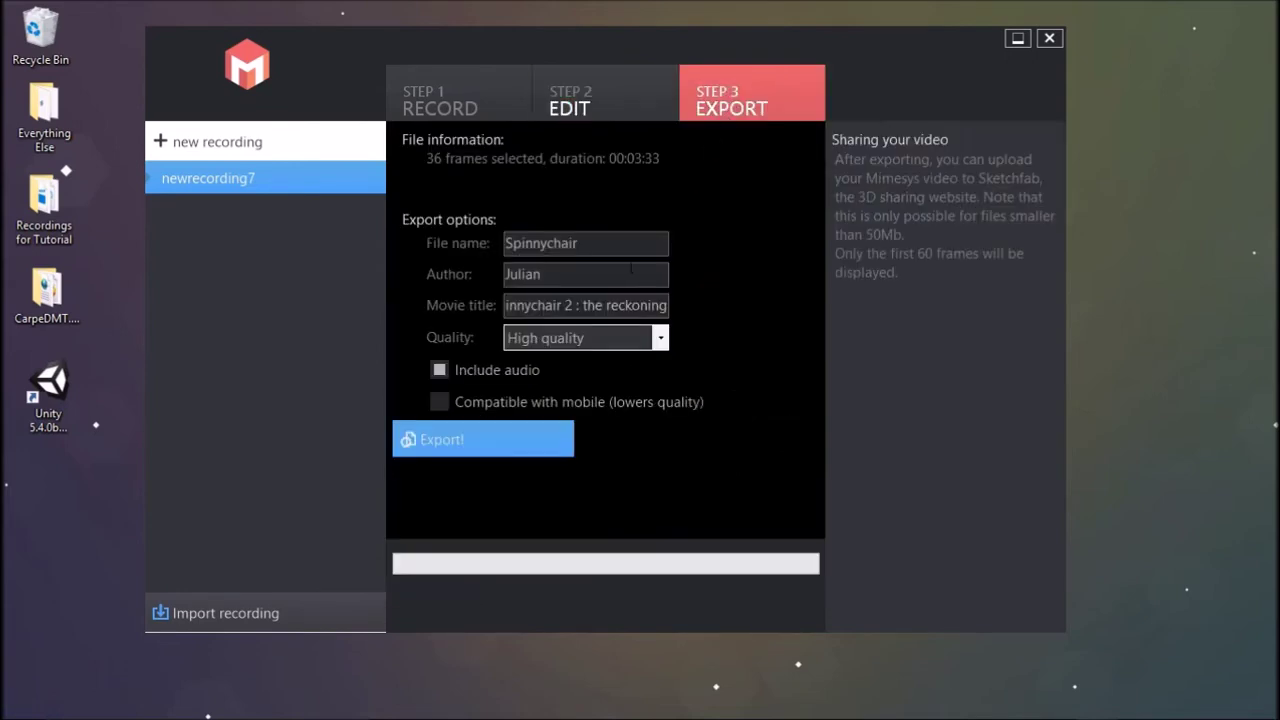
Step: Try Medium export quality, then set the export back to High quality
{"action": "left_click", "coordinate": [587, 346]}
{"action": "left_click", "coordinate": [589, 379]}
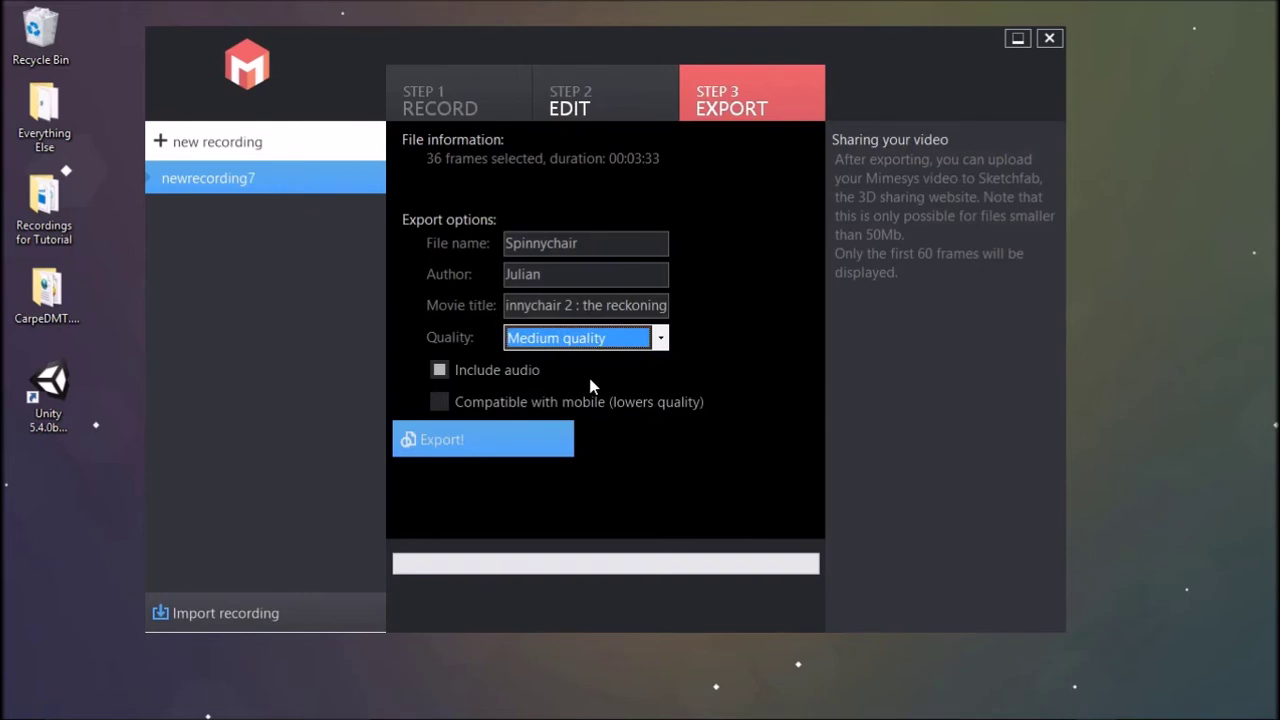
{"action": "left_click", "coordinate": [610, 109]}
{"action": "left_click", "coordinate": [734, 109]}
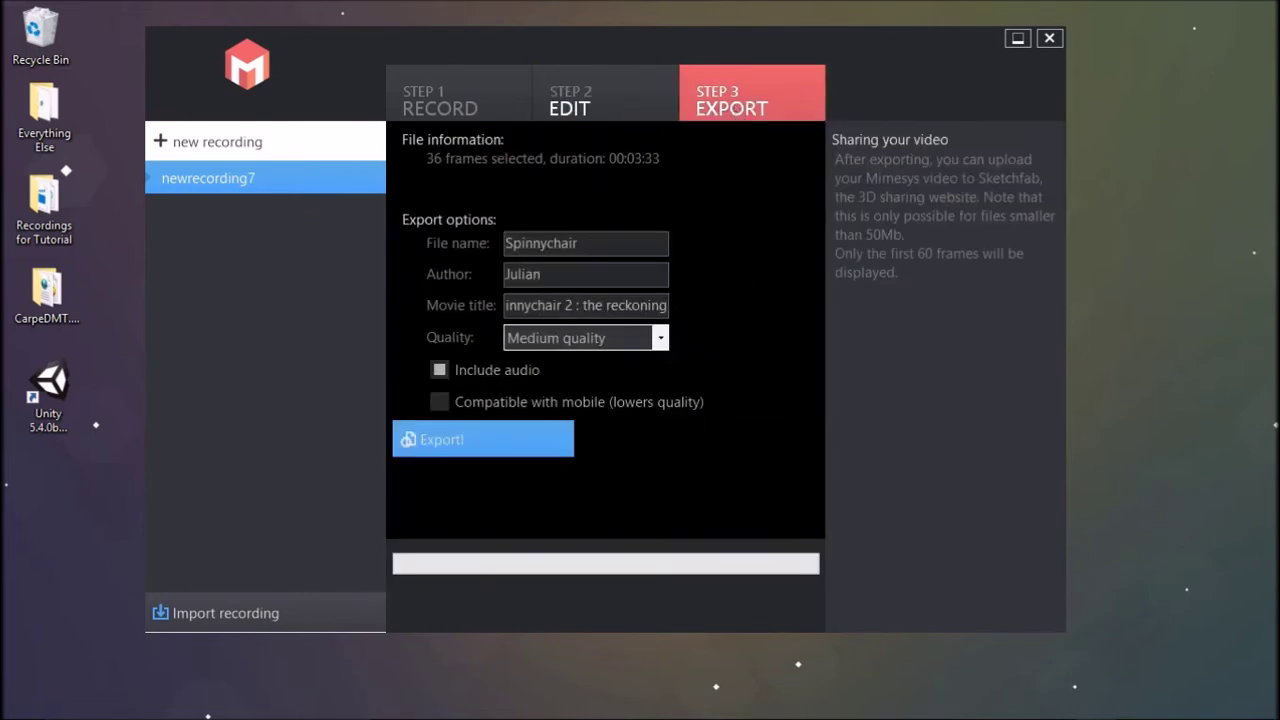
{"action": "left_click", "coordinate": [660, 340]}
{"action": "left_click", "coordinate": [578, 354]}
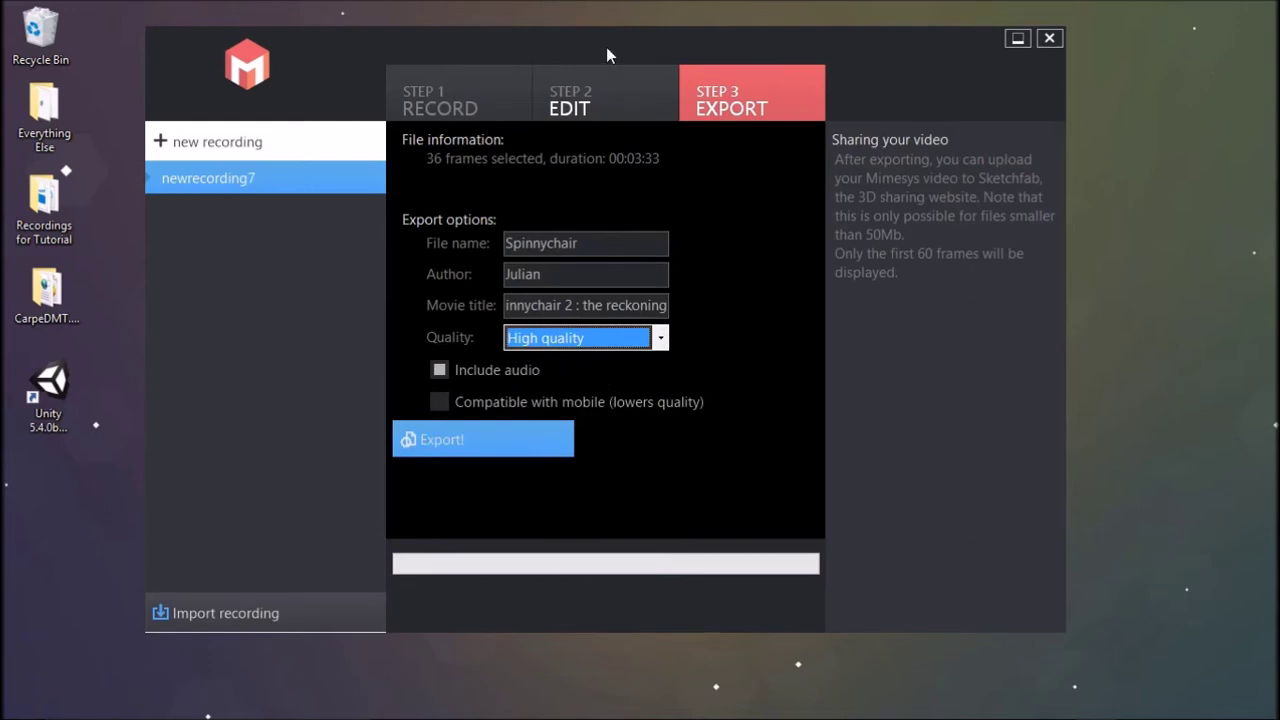
{"action": "left_click", "coordinate": [629, 342]}
{"action": "left_click", "coordinate": [600, 355]}
{"action": "left_click", "coordinate": [602, 95]}
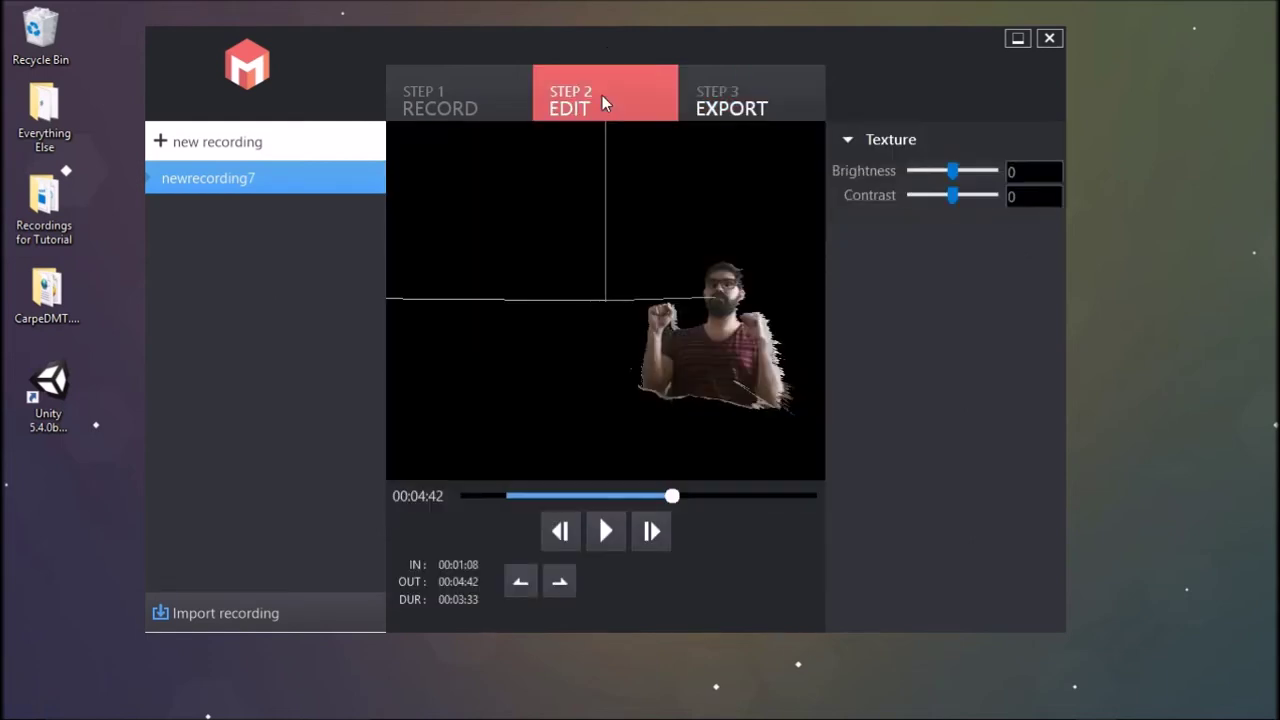
Step: Rotate the 3D preview to view the recorded person from different sides
{"action": "left_click_drag", "start_coordinate": [662, 350], "coordinate": [126, 368]}
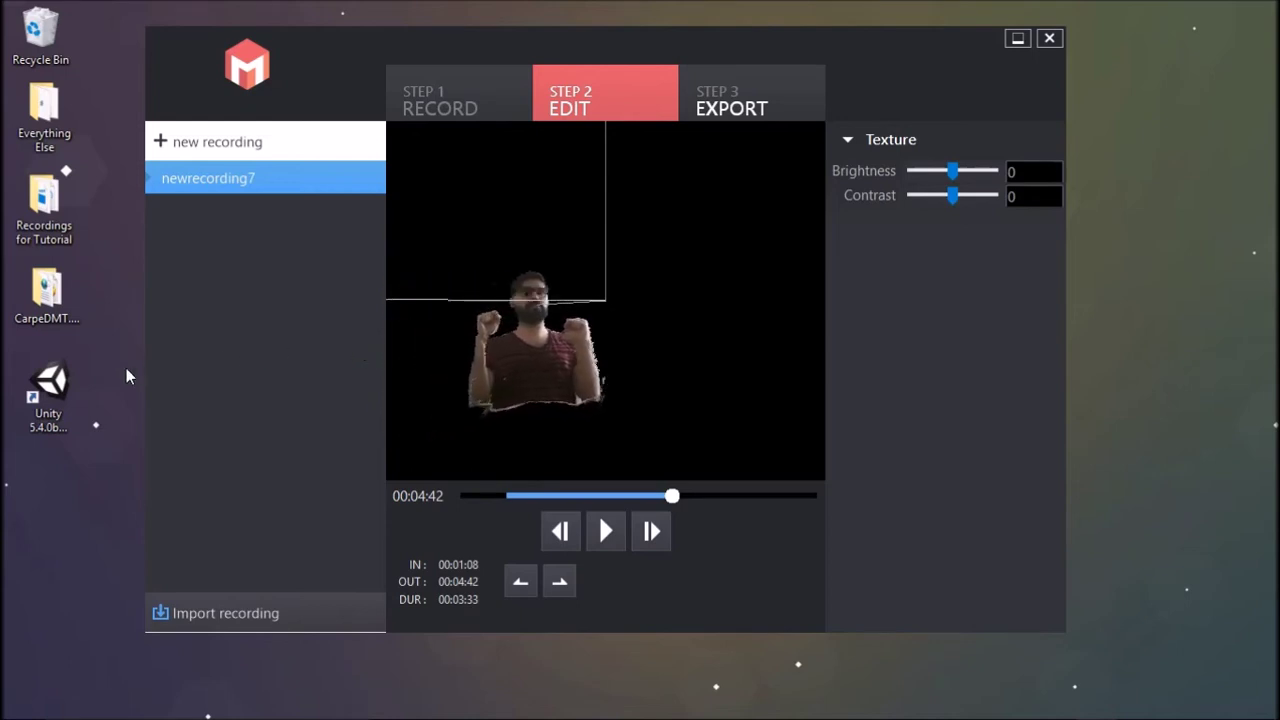
{"action": "left_click_drag", "start_coordinate": [721, 312], "coordinate": [1031, 297]}
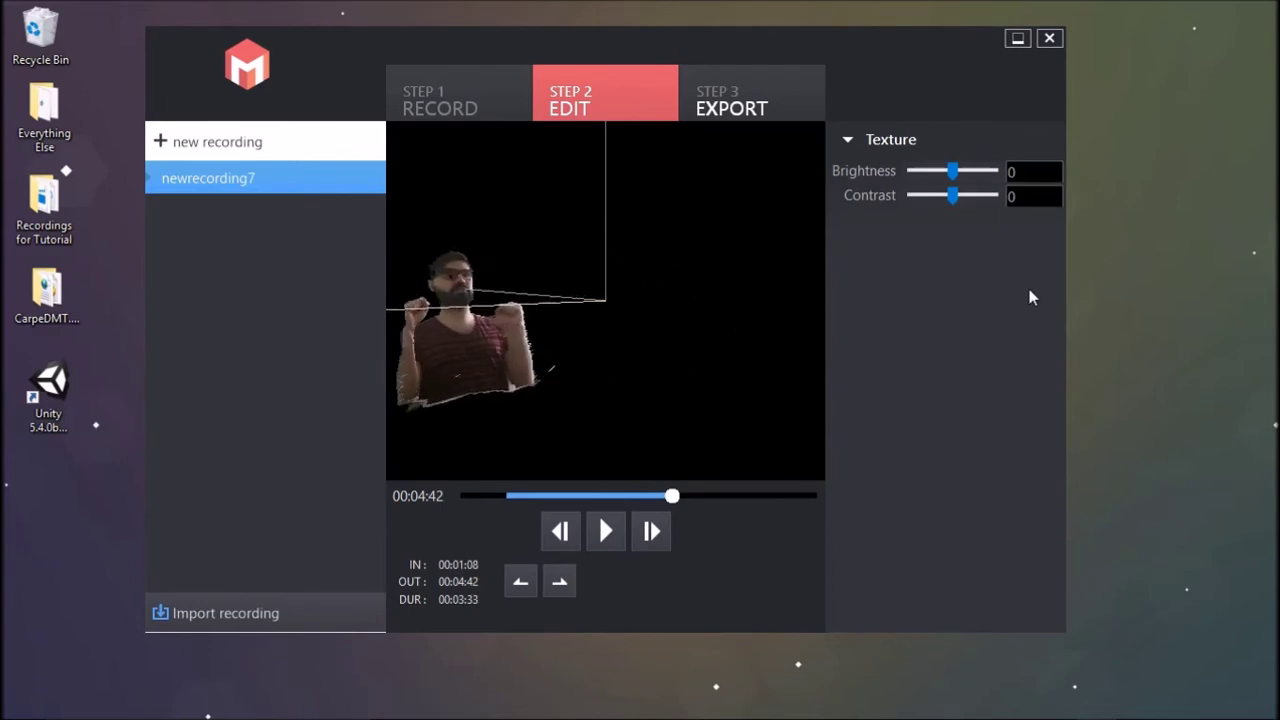
{"action": "left_click", "coordinate": [768, 108]}
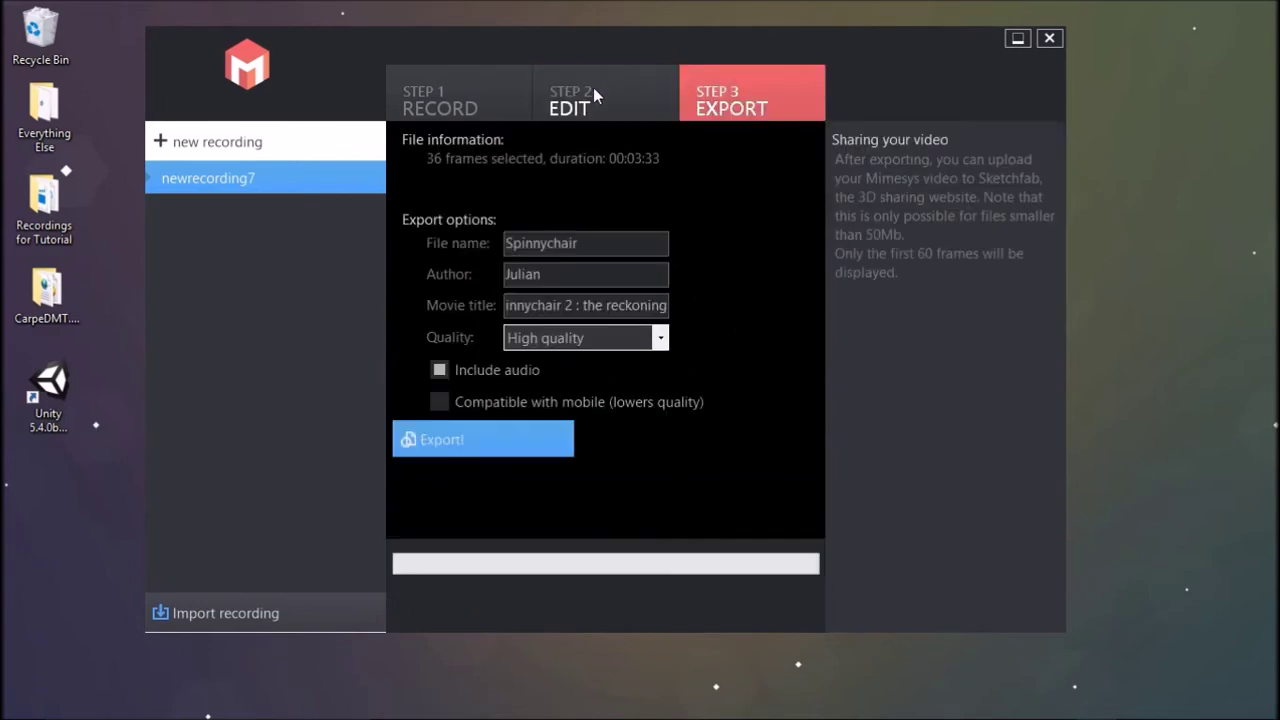
Step: Keep High export quality and turn on 'Compatible with mobile'
{"action": "left_click", "coordinate": [660, 339]}
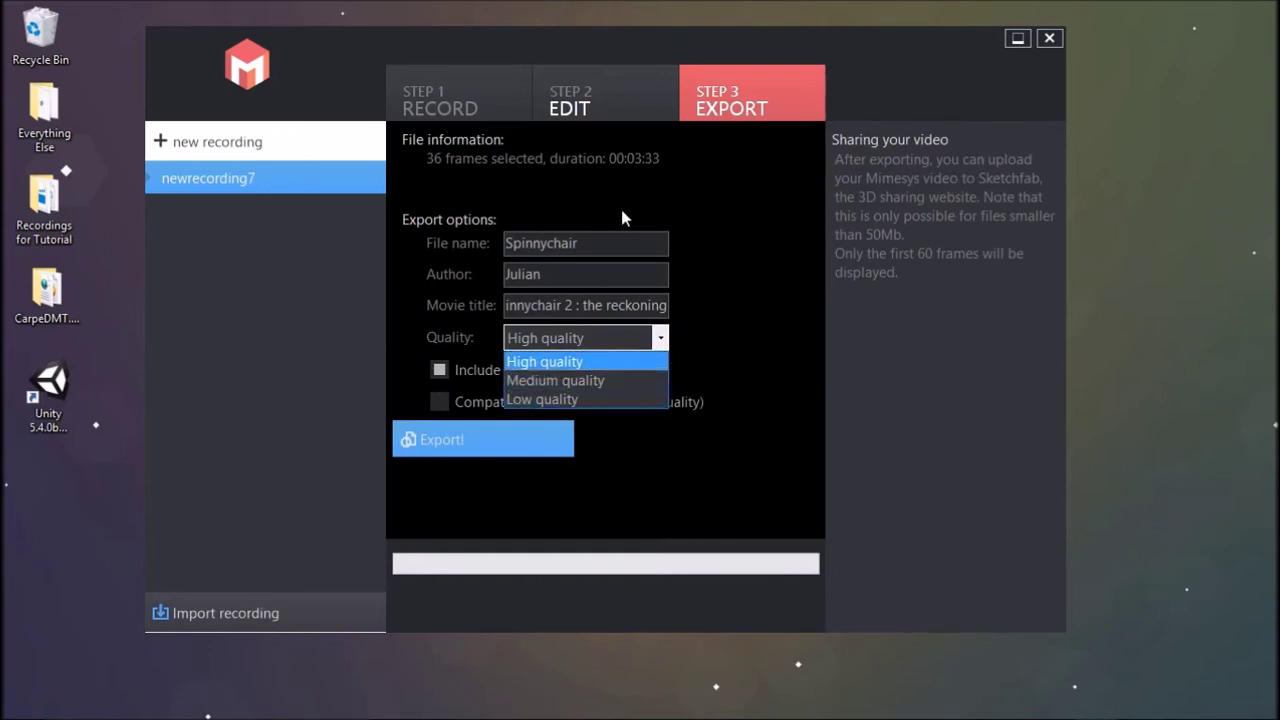
{"action": "left_click", "coordinate": [583, 108]}
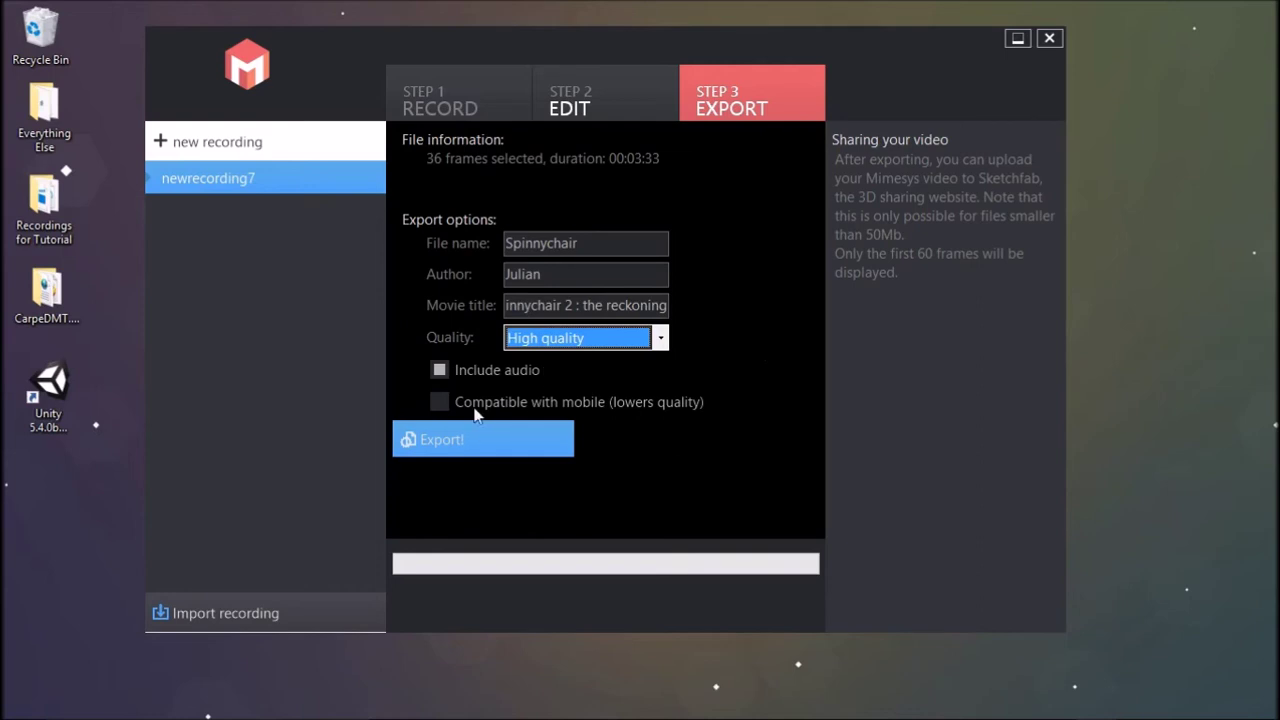
{"action": "left_click", "coordinate": [436, 402]}
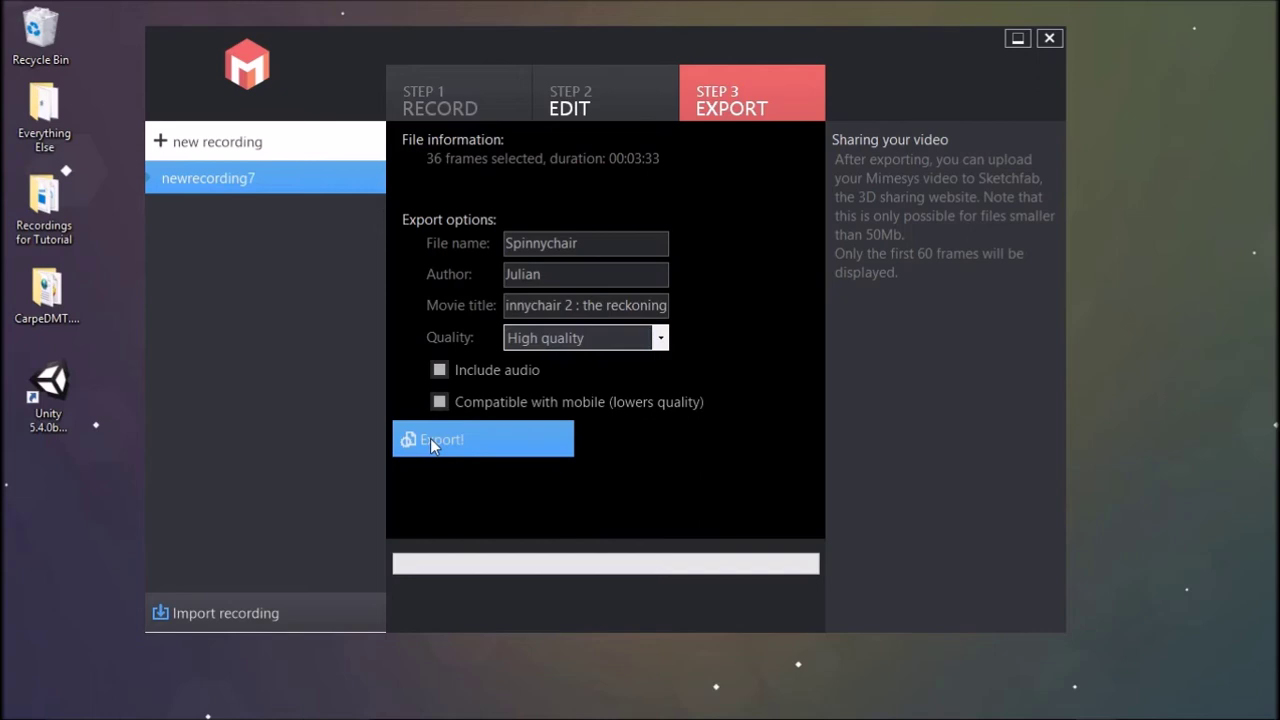
Step: Export the Spinnychair recording, then start and cancel a Sketchfab upload
{"action": "left_click", "coordinate": [430, 440]}
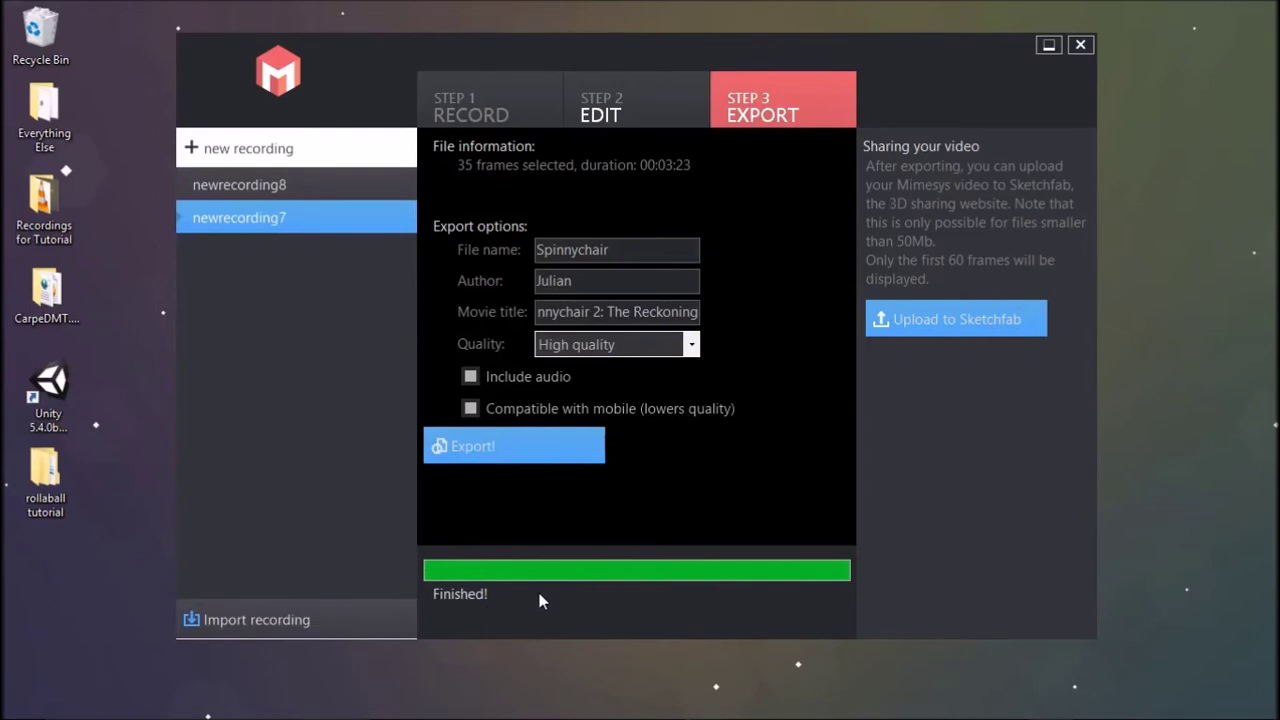
{"action": "left_click", "coordinate": [954, 329]}
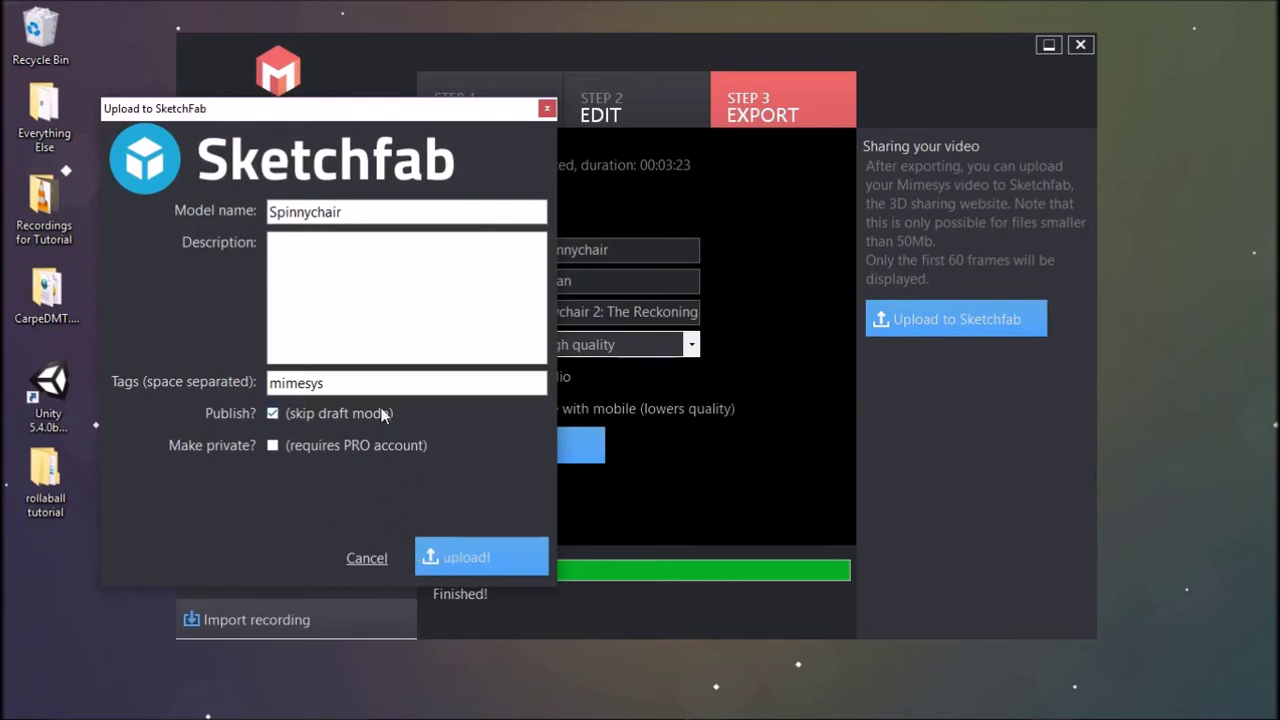
{"action": "left_click", "coordinate": [458, 552]}
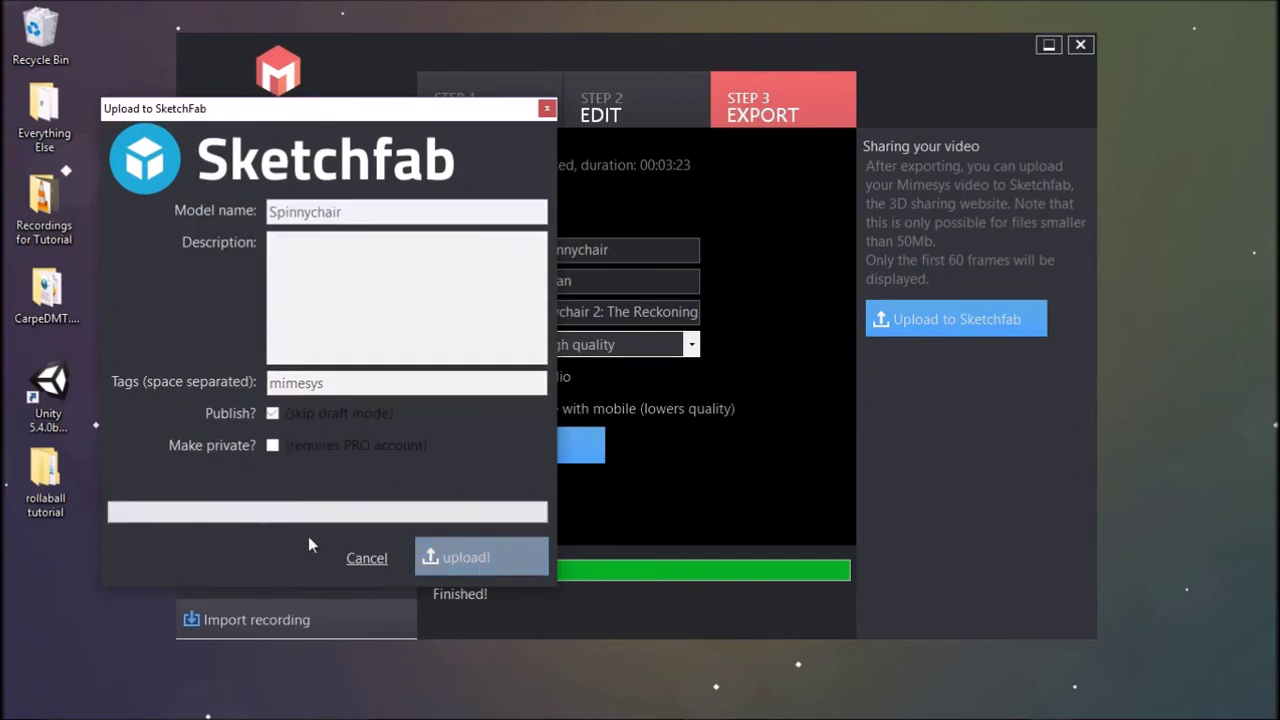
{"action": "left_click", "coordinate": [355, 558]}
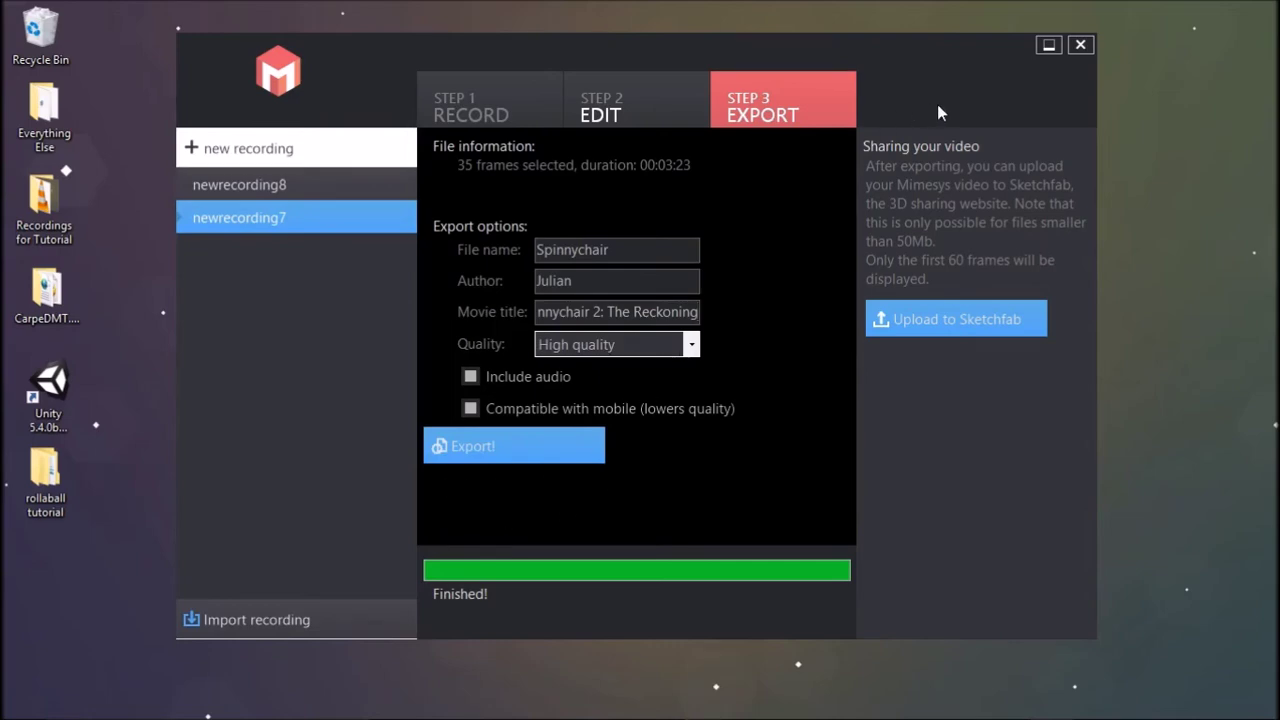
{"action": "left_click_drag", "start_coordinate": [1010, 56], "coordinate": [907, 507]}
Step: Locate Spinnychair.q3d in MimesysSdkBeta01\MimesysRecorder\exports
{"action": "left_click", "coordinate": [829, 210]}
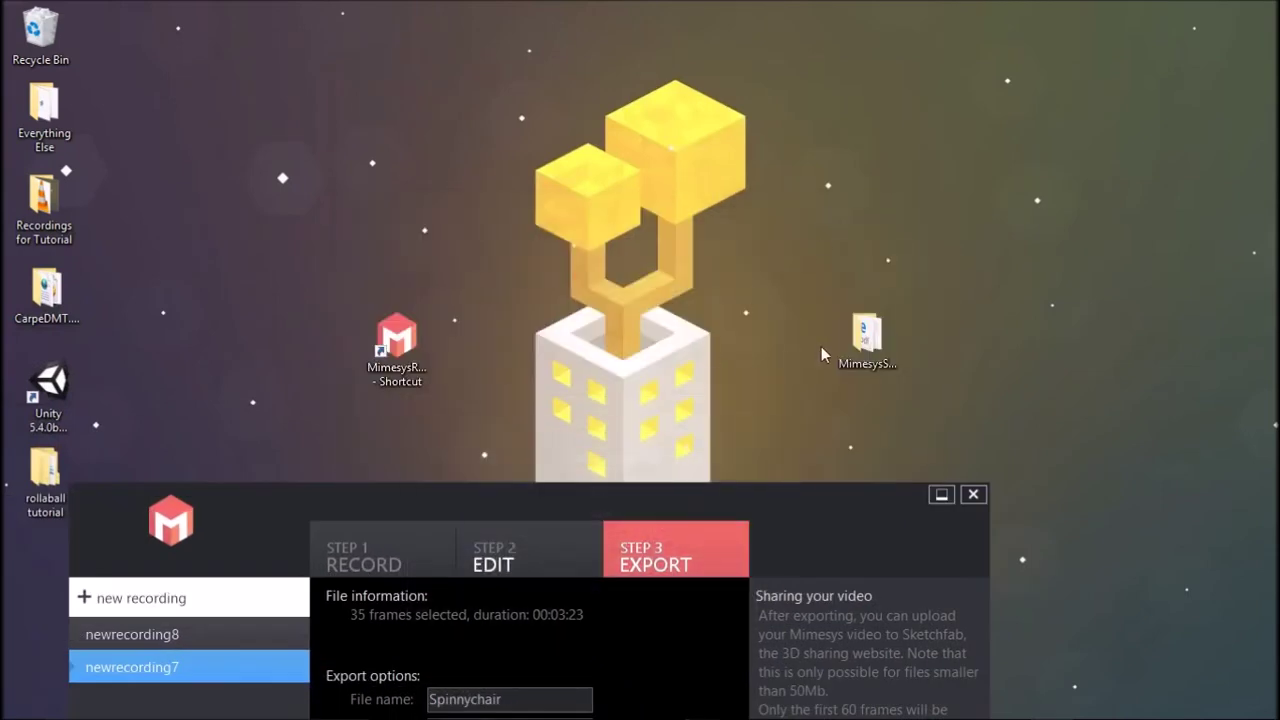
{"action": "double_click", "coordinate": [879, 364]}
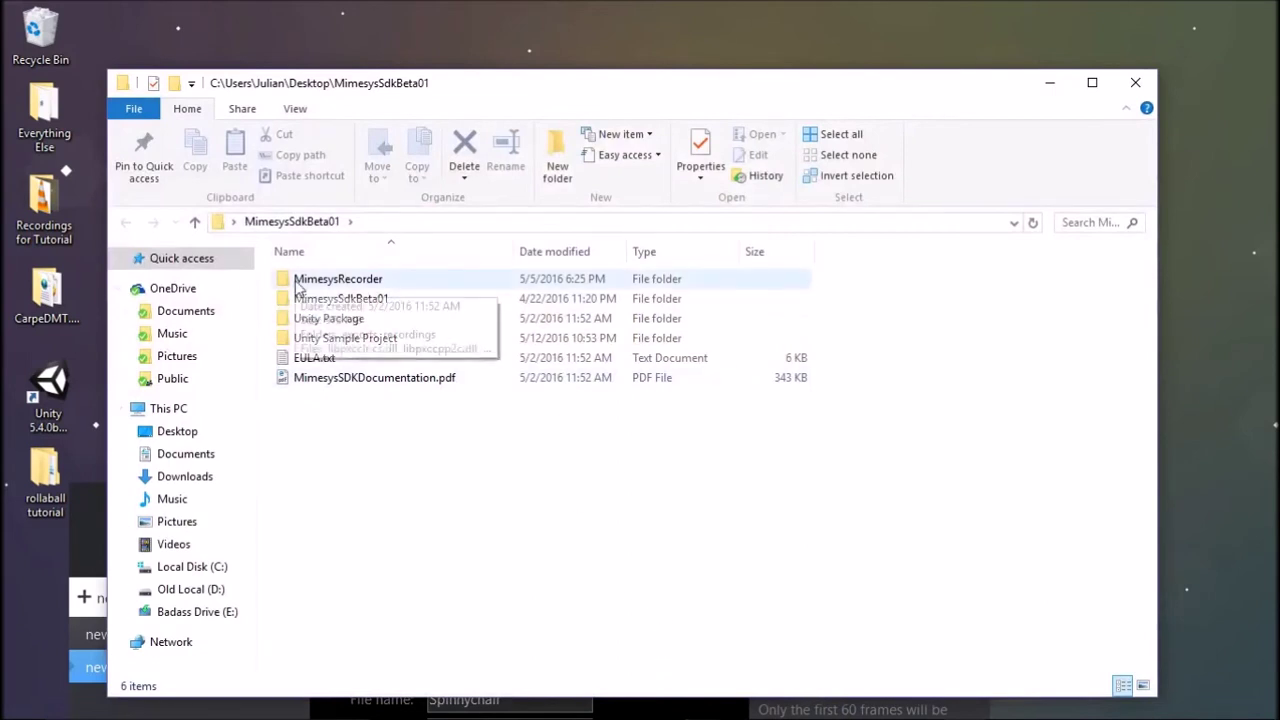
{"action": "double_click", "coordinate": [296, 281]}
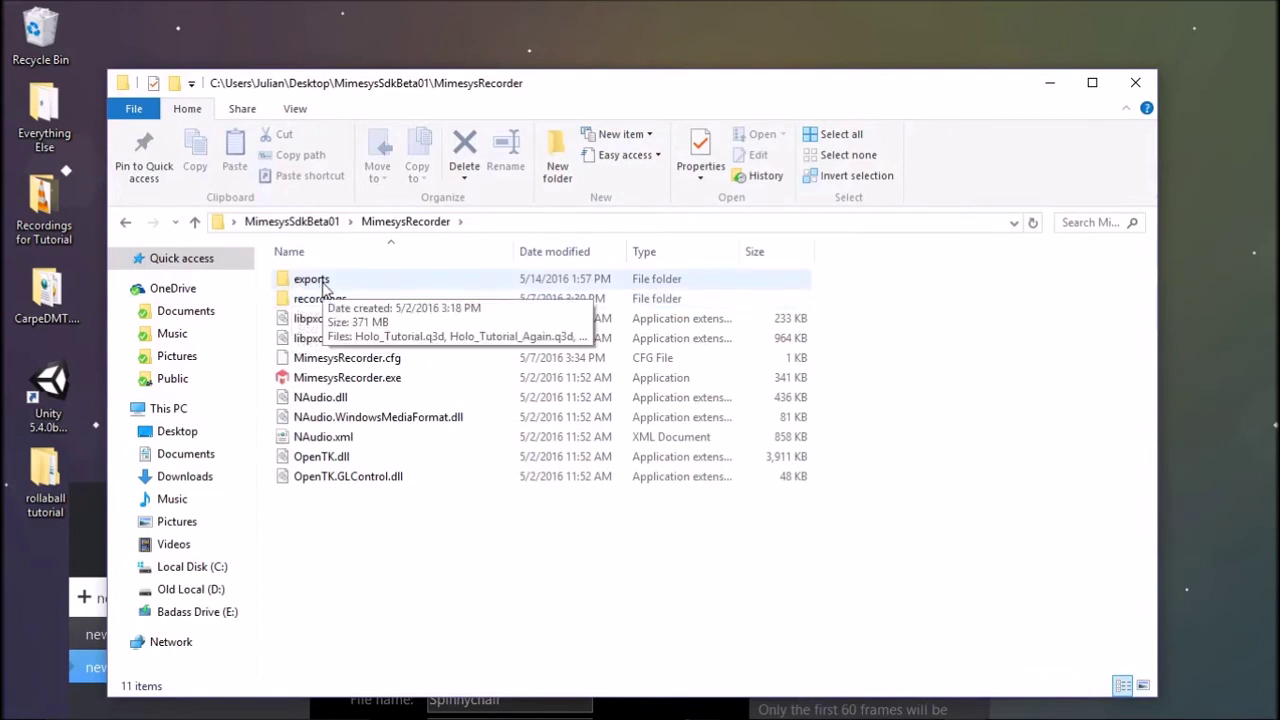
{"action": "double_click", "coordinate": [318, 280]}
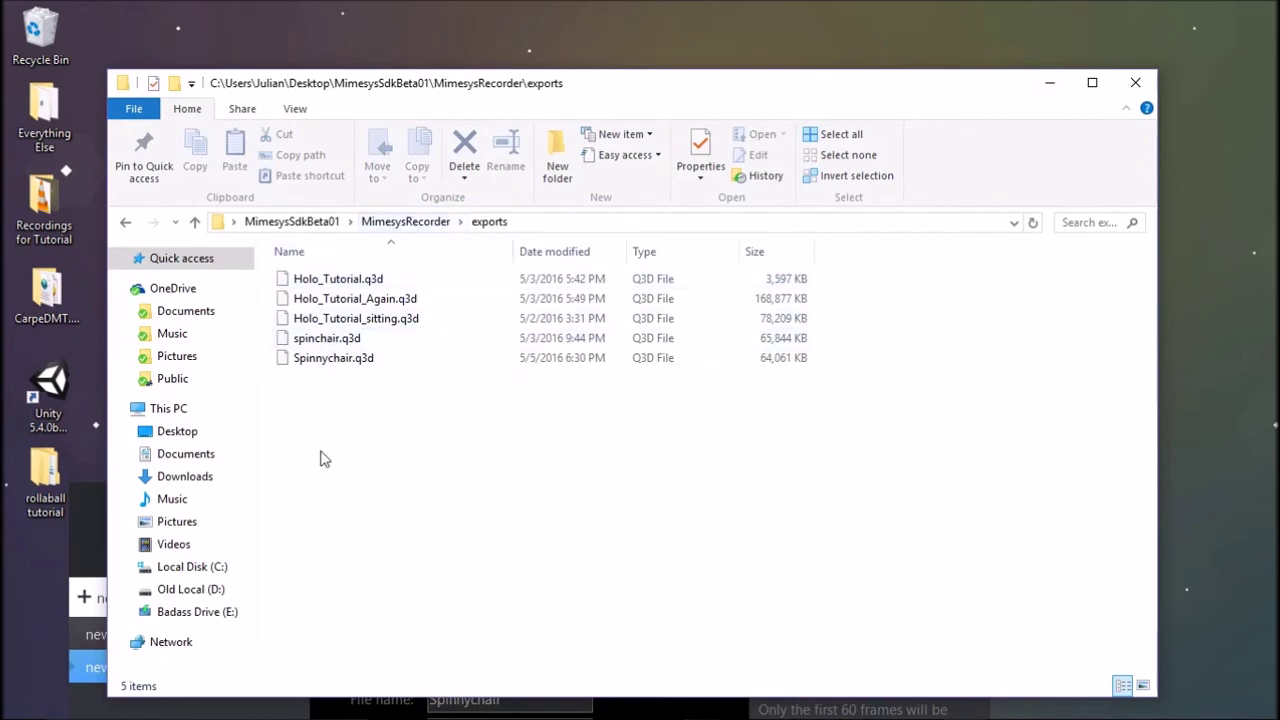
{"action": "left_click", "coordinate": [385, 366]}
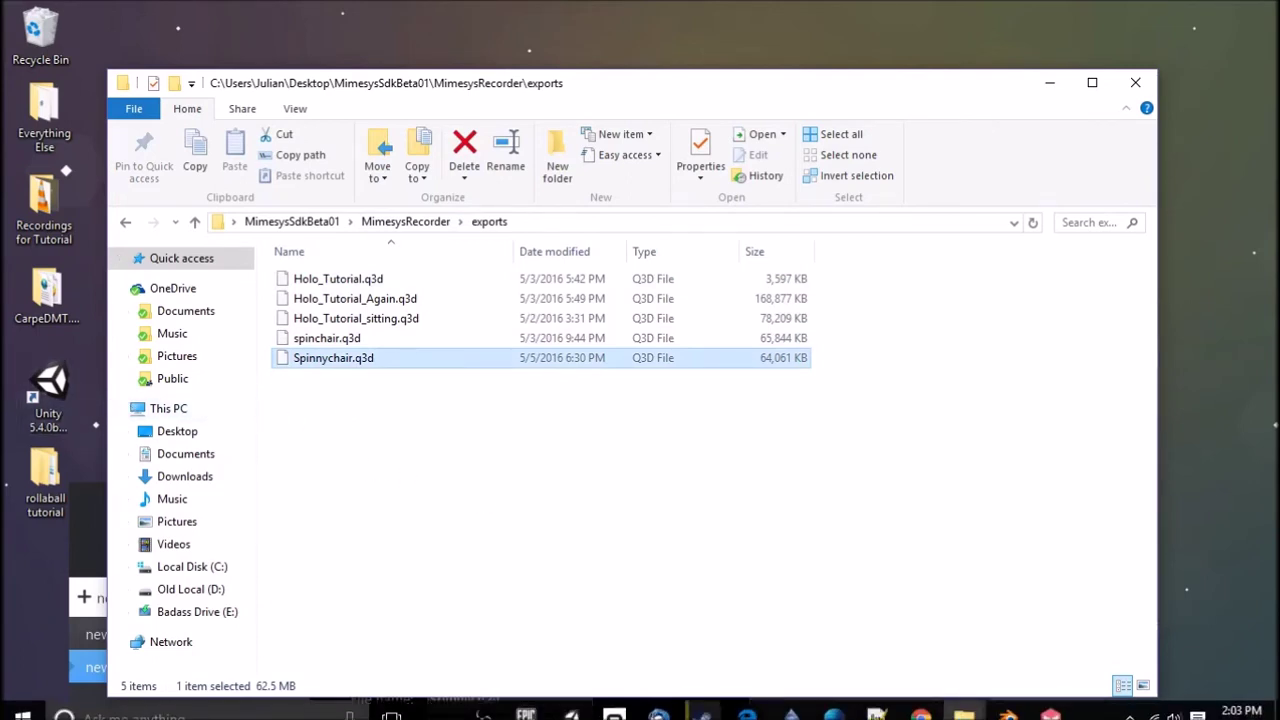
Step: Minimise File Explorer and bring the Mimesys Recorder window back up
{"action": "left_click", "coordinate": [910, 545]}
{"action": "left_click_drag", "start_coordinate": [903, 90], "coordinate": [905, 60]}
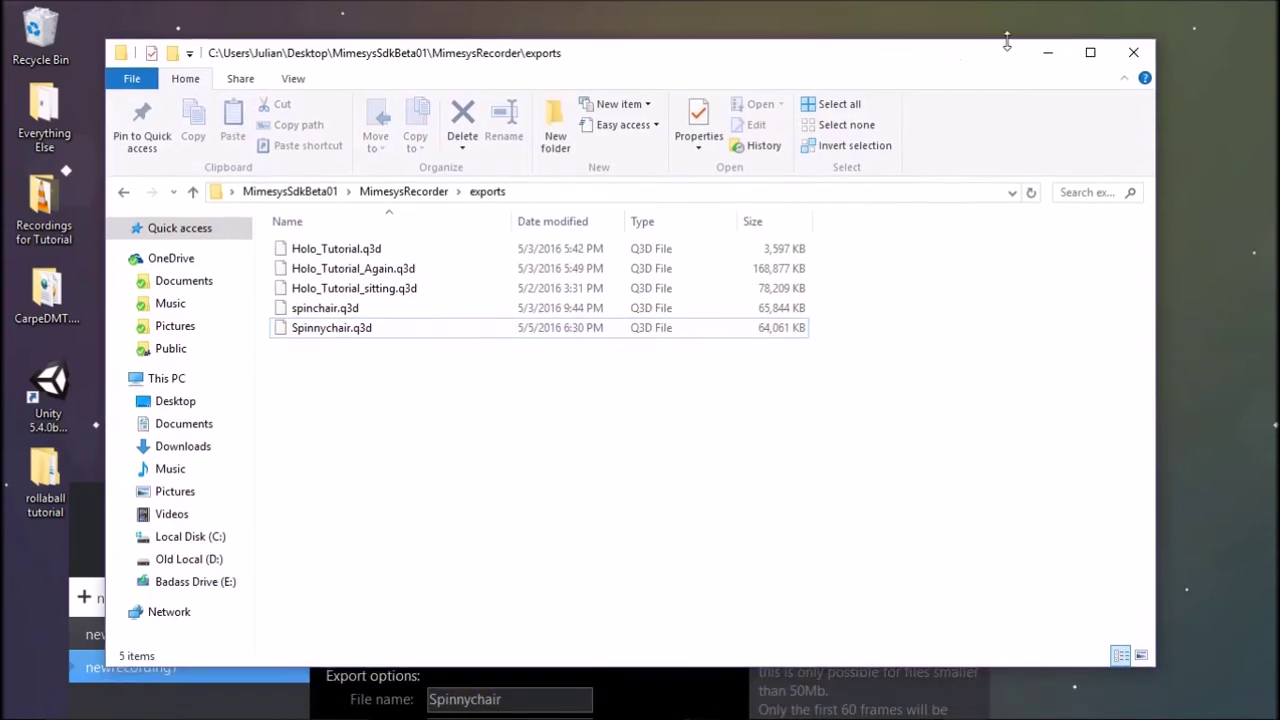
{"action": "left_click", "coordinate": [1045, 50]}
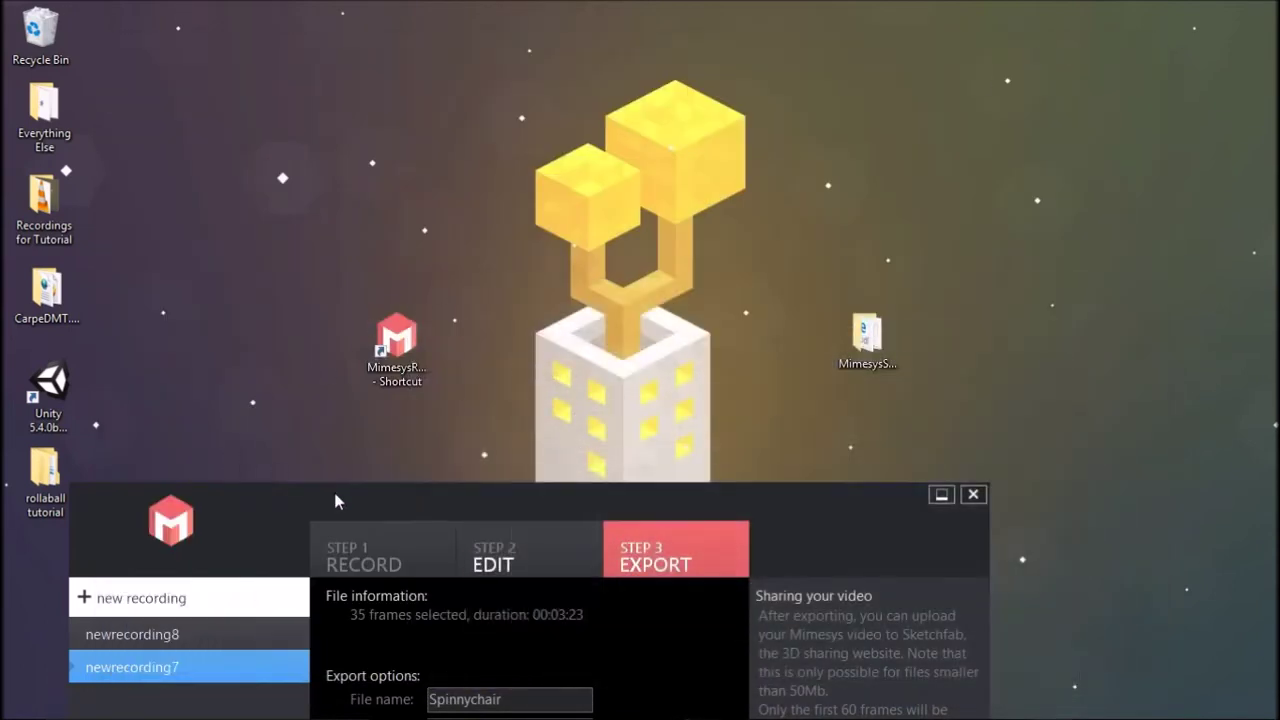
{"action": "left_click_drag", "start_coordinate": [335, 500], "coordinate": [494, 43]}
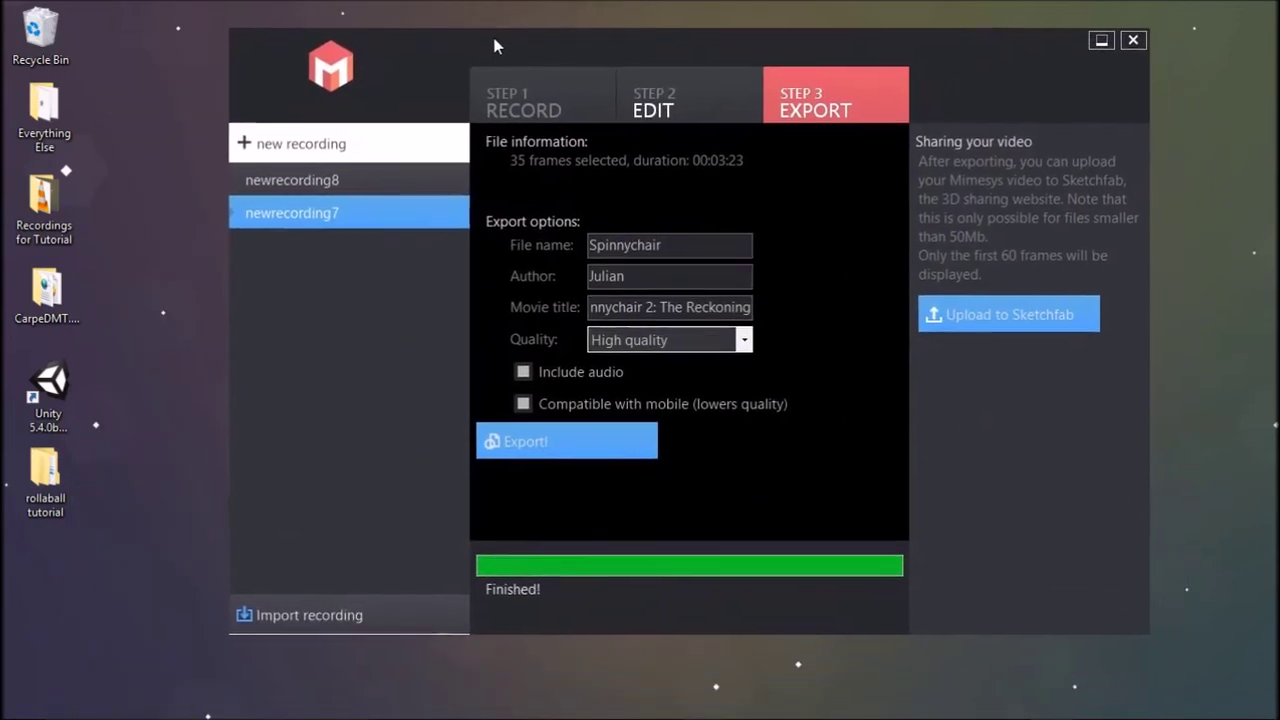
Step: Launch Unity 5.4.0b15 from the desktop shortcut and show its Getting started tab
{"action": "double_click", "coordinate": [55, 393]}
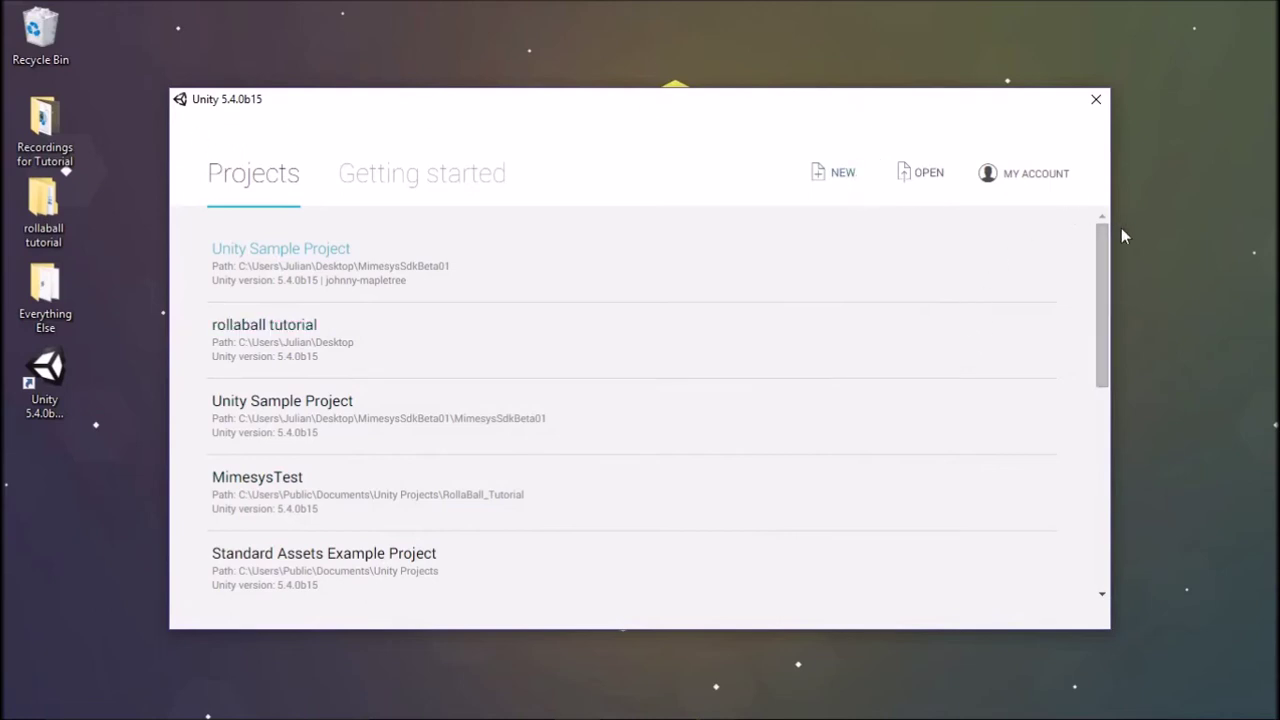
{"action": "left_click_drag", "start_coordinate": [1103, 234], "coordinate": [1066, 194]}
{"action": "left_click", "coordinate": [360, 178]}
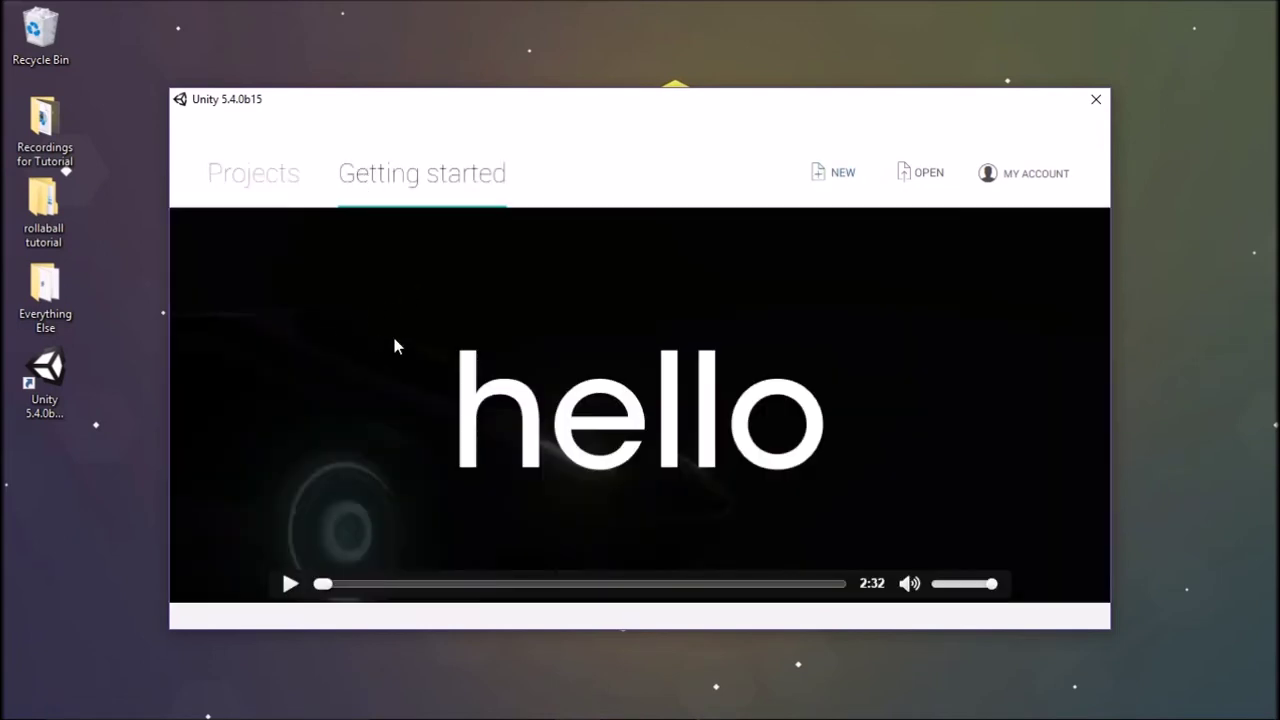
Step: Name the new project 'Hologram Tutorial' and set its location to the Desktop
{"action": "left_click", "coordinate": [857, 177]}
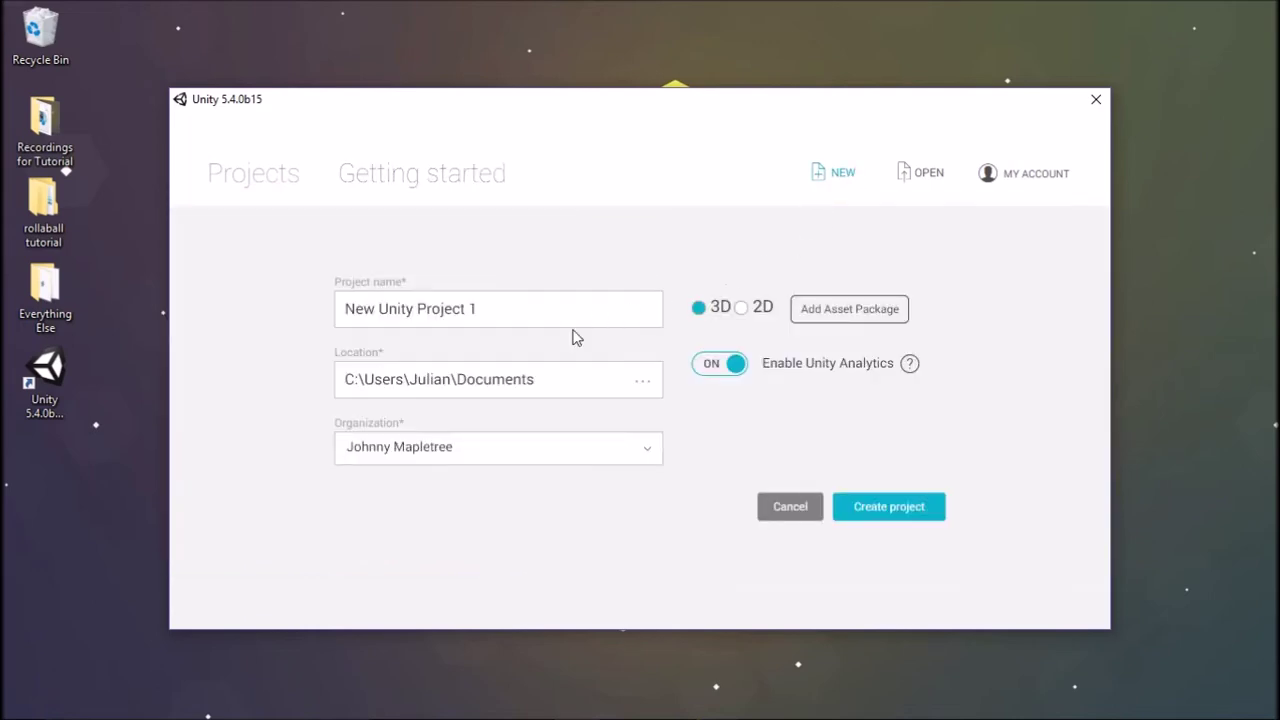
{"action": "triple_click", "coordinate": [569, 318]}
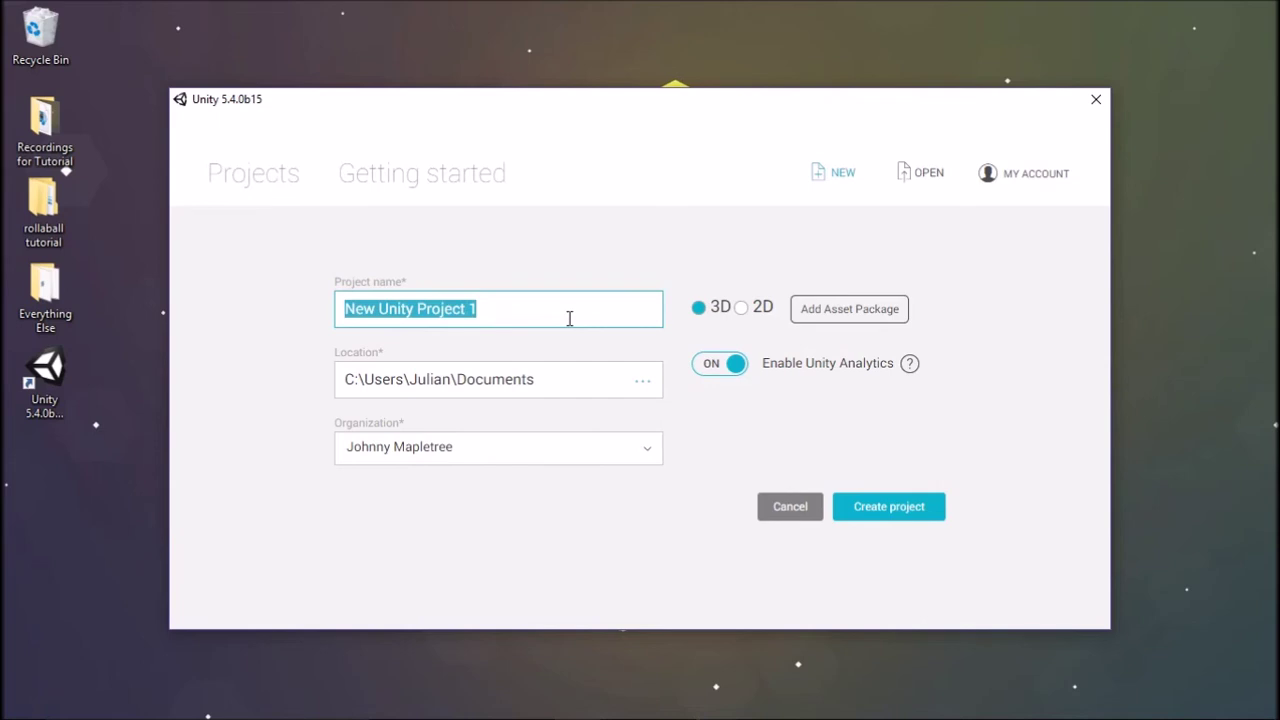
{"action": "type", "text": "Ho"}
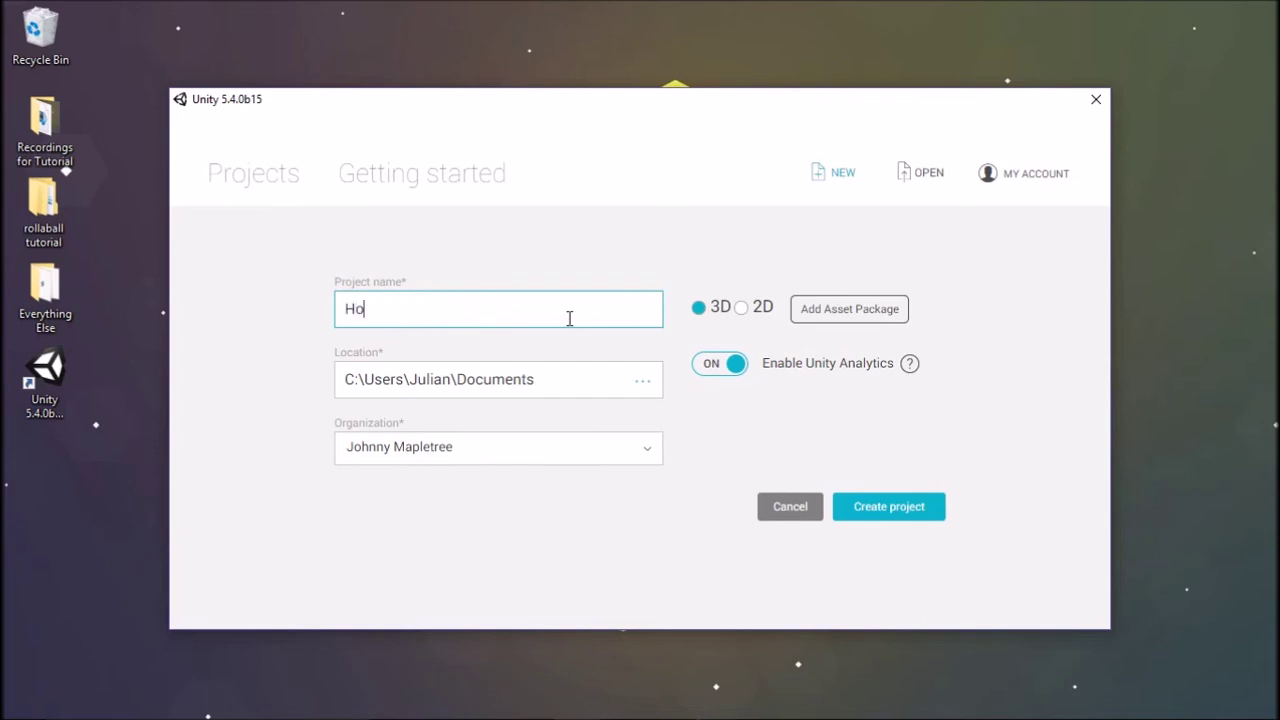
{"action": "type", "text": "logram Tutorial"}
{"action": "key", "text": "Tab"}
{"action": "key", "text": "End"}
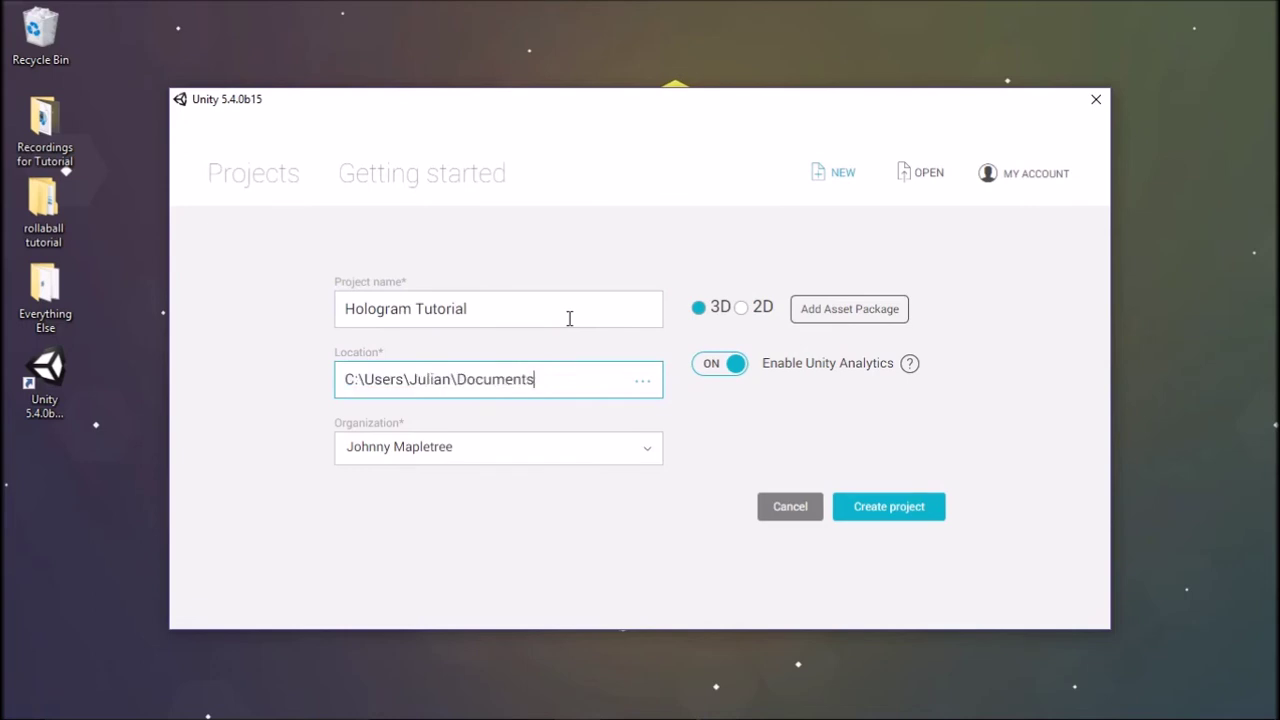
{"action": "left_click", "coordinate": [640, 382]}
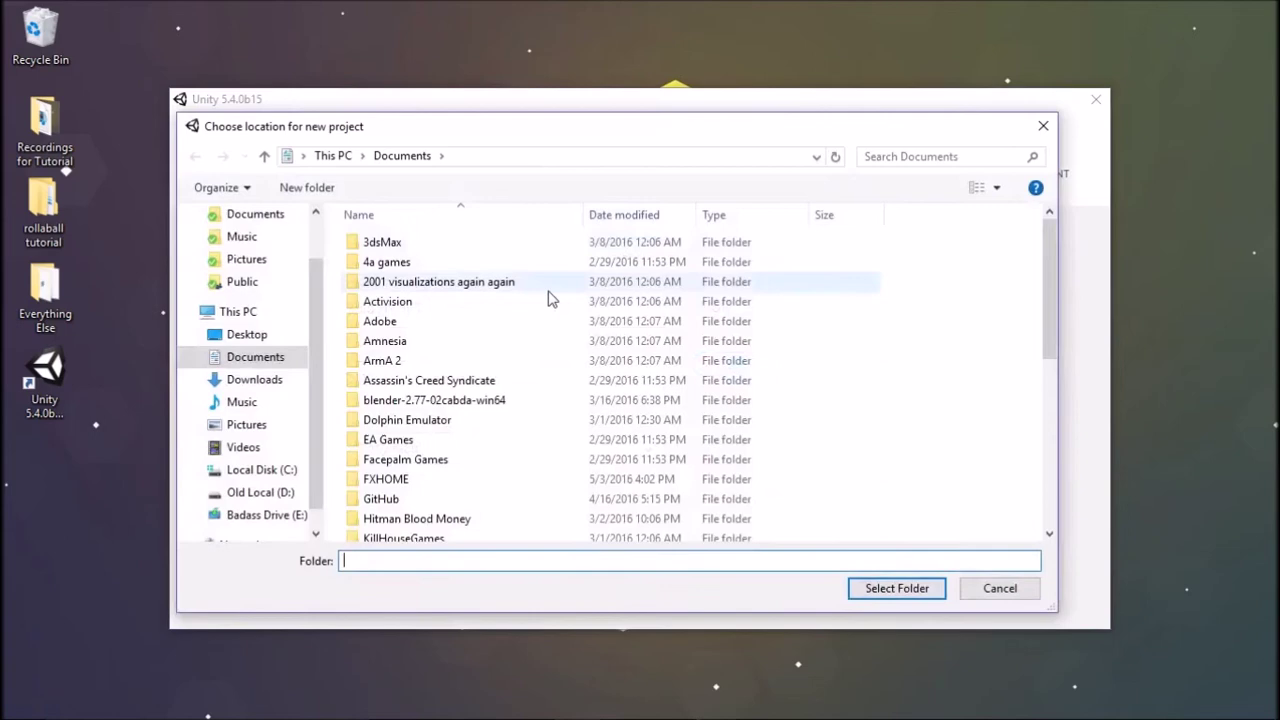
{"action": "left_click", "coordinate": [246, 334]}
{"action": "left_click", "coordinate": [896, 588]}
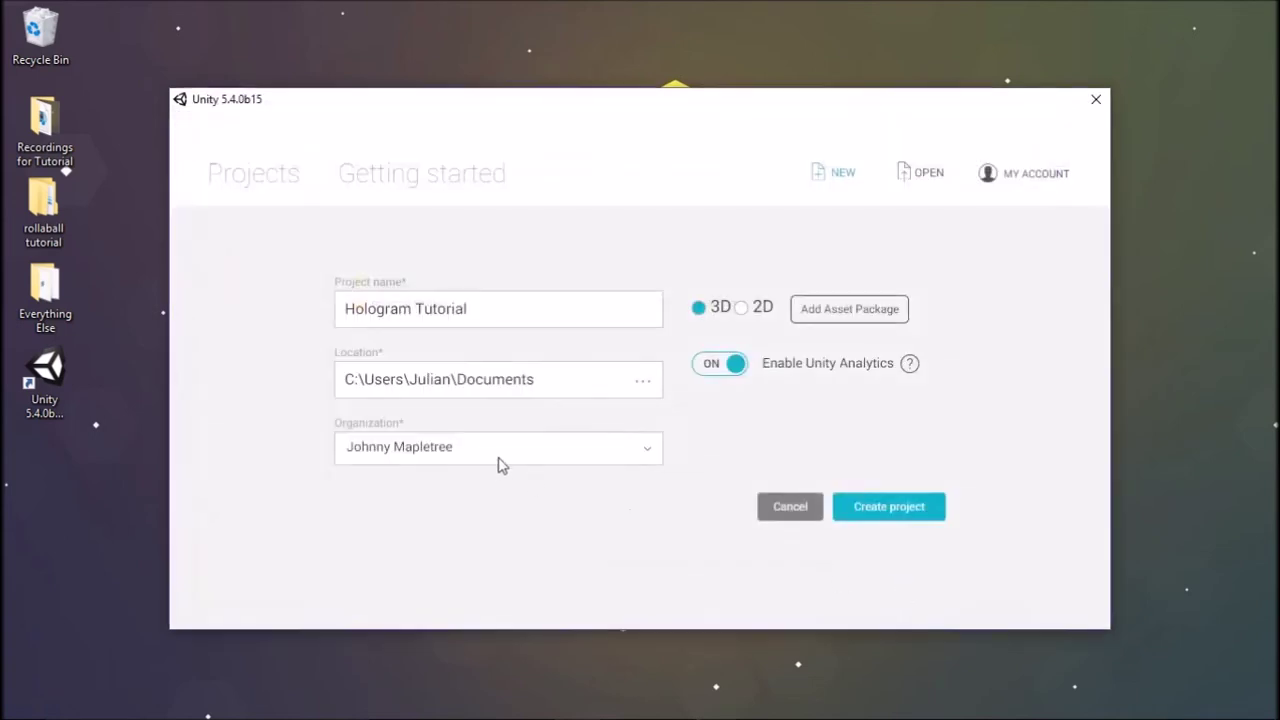
Step: Extend the path to Desktop\Hologram_Tutorial, turn Unity Analytics off, and create the project
{"action": "left_click", "coordinate": [545, 384]}
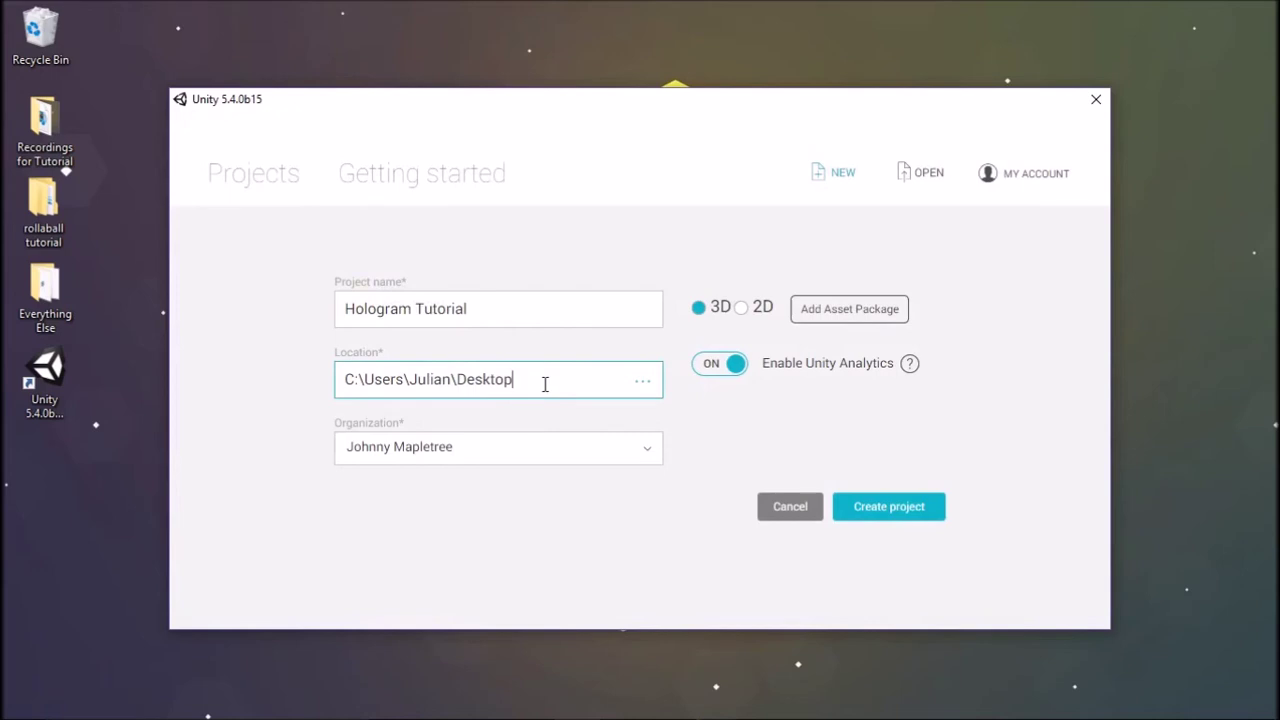
{"action": "type", "text": "\\Hologram"}
{"action": "key", "text": "BackSpace"}
{"action": "key", "text": "BackSpace"}
{"action": "type", "text": "am_tutoria"}
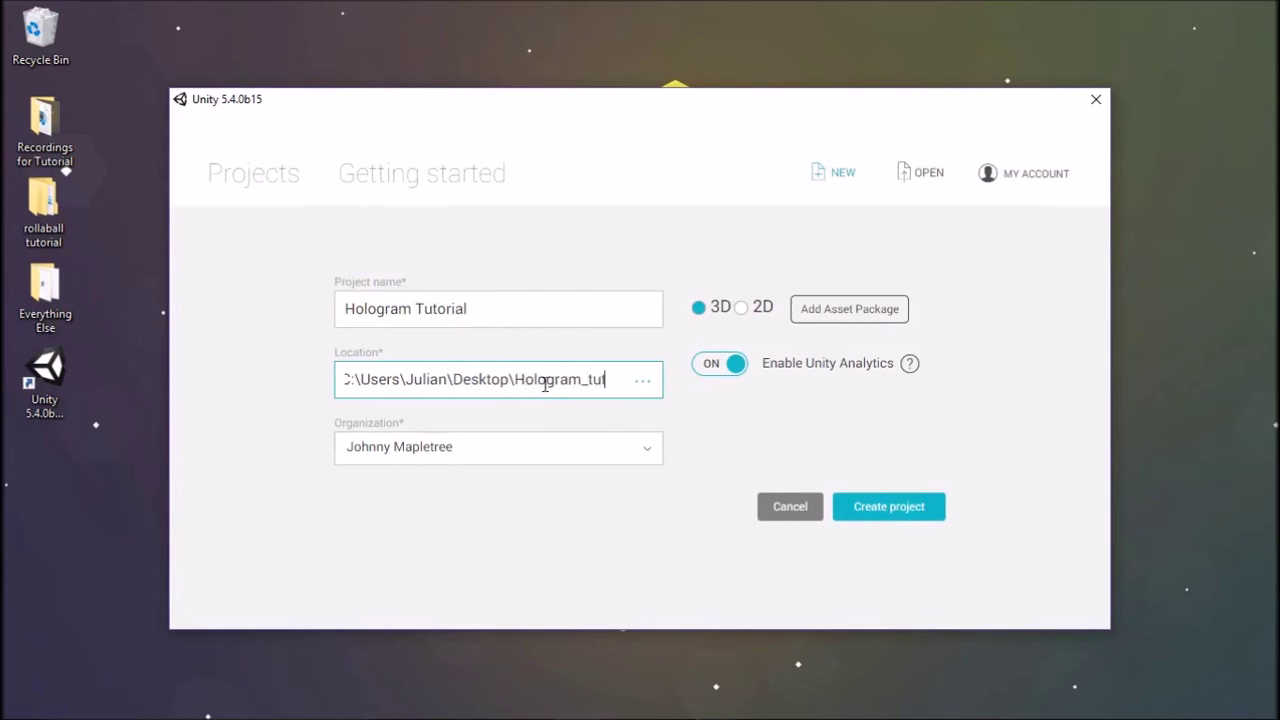
{"action": "key", "text": "BackSpace"}
{"action": "key", "text": "BackSpace"}
{"action": "key", "text": "BackSpace"}
{"action": "key", "text": "BackSpace"}
{"action": "key", "text": "BackSpace"}
{"action": "key", "text": "BackSpace"}
{"action": "key", "text": "BackSpace"}
{"action": "key", "text": "BackSpace"}
{"action": "key", "text": "BackSpace"}
{"action": "key", "text": "BackSpace"}
{"action": "key", "text": "BackSpace"}
{"action": "key", "text": "BackSpace"}
{"action": "key", "text": "BackSpace"}
{"action": "key", "text": "BackSpace"}
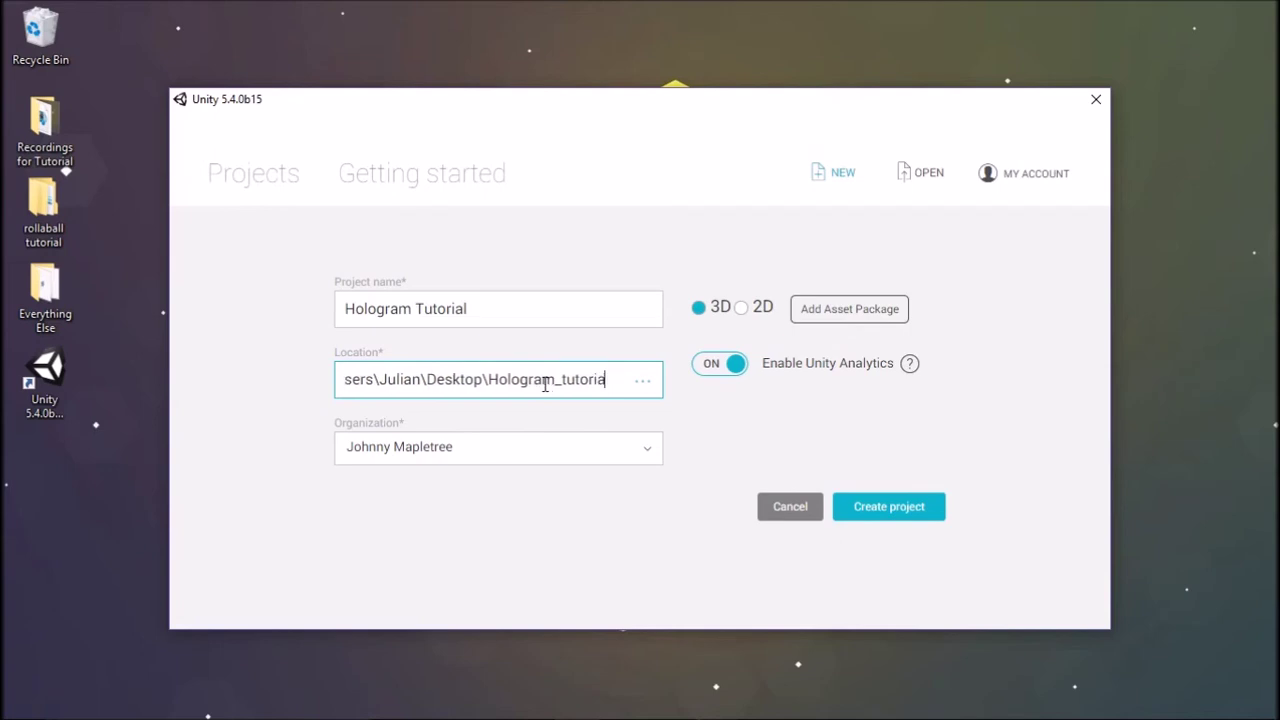
{"action": "key", "text": "BackSpace"}
{"action": "key", "text": "BackSpace"}
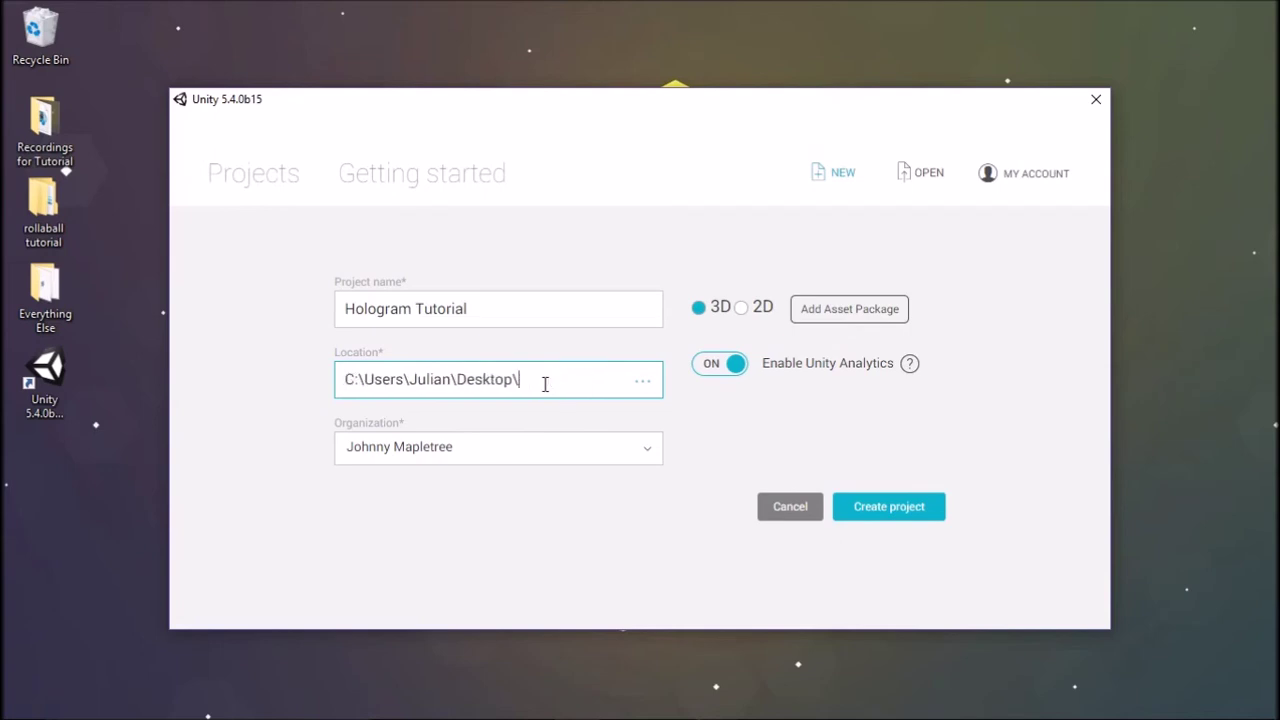
{"action": "type", "text": "Hologram_tu"}
{"action": "key", "text": "BackSpace"}
{"action": "key", "text": "BackSpace"}
{"action": "type", "text": "Tuto"}
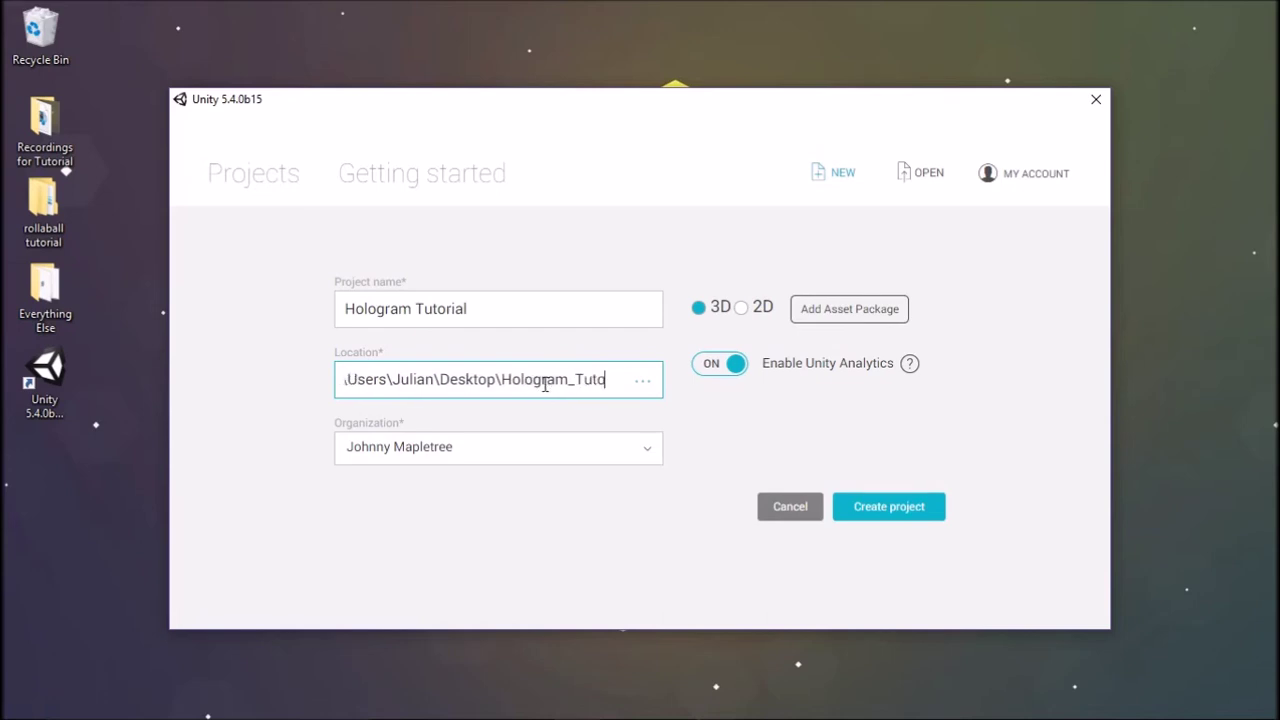
{"action": "type", "text": "rial"}
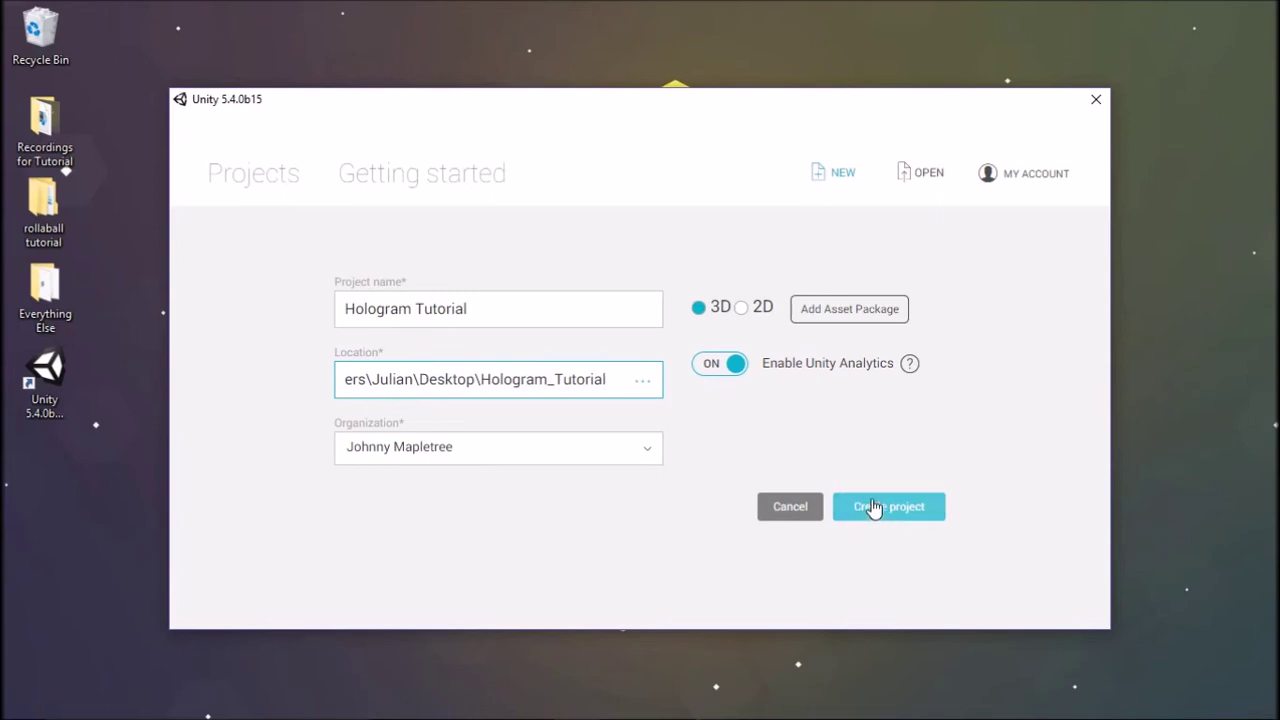
{"action": "left_click", "coordinate": [729, 366]}
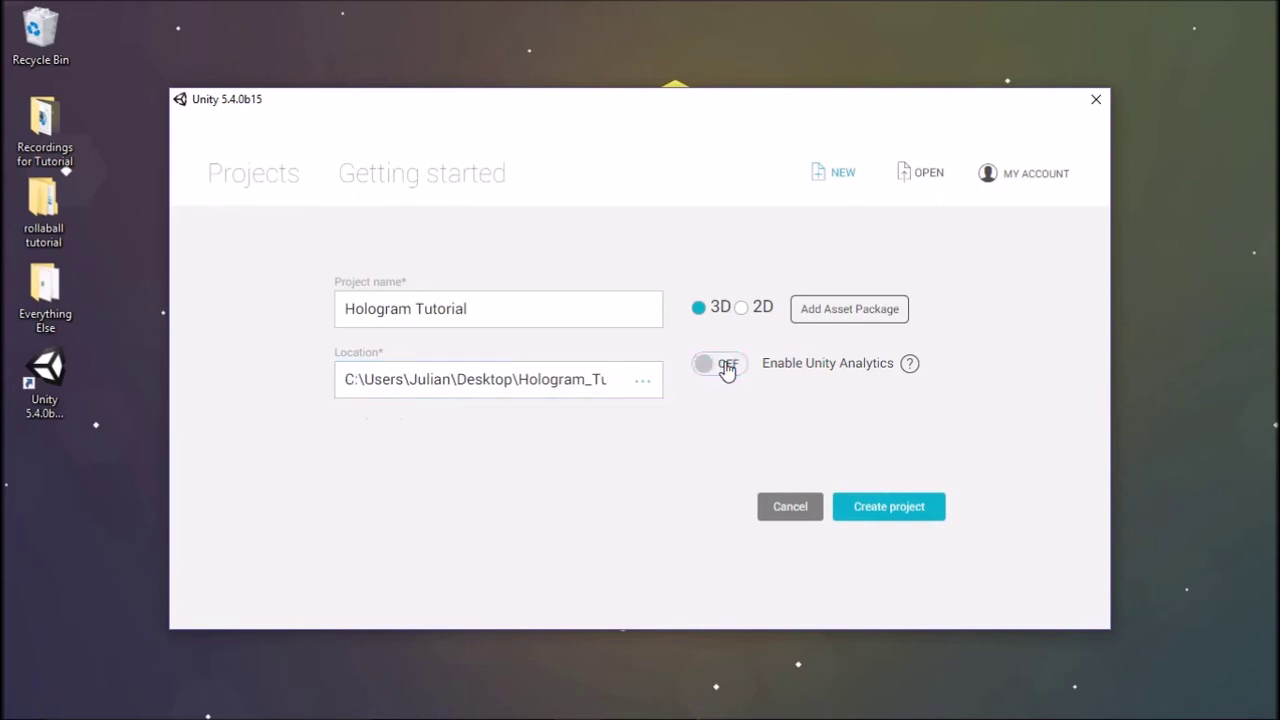
{"action": "left_click", "coordinate": [908, 508]}
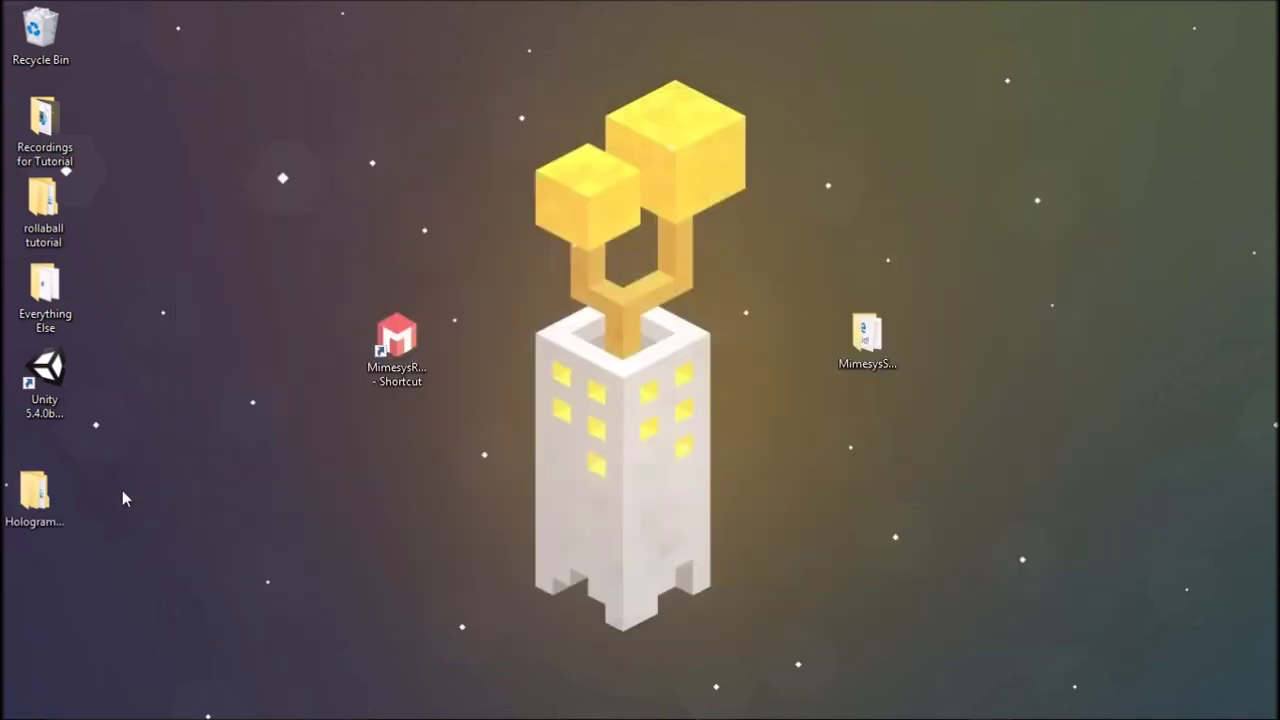
Step: Select the new Hologram_Tutorial folder so the project opens with an Untitled scene
{"action": "left_click", "coordinate": [32, 512]}
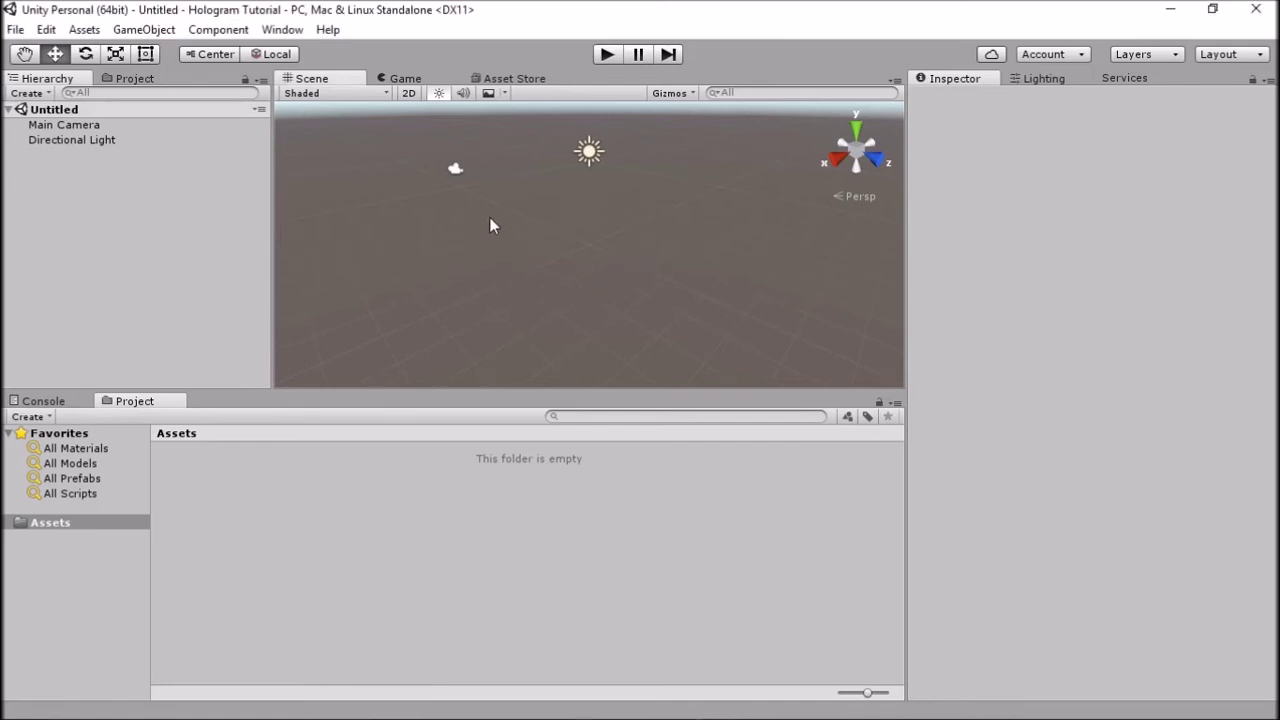
Step: Nudge the Main Camera slightly forward along Z
{"action": "right_click_drag", "start_coordinate": [600, 260], "coordinate": [1200, 198]}
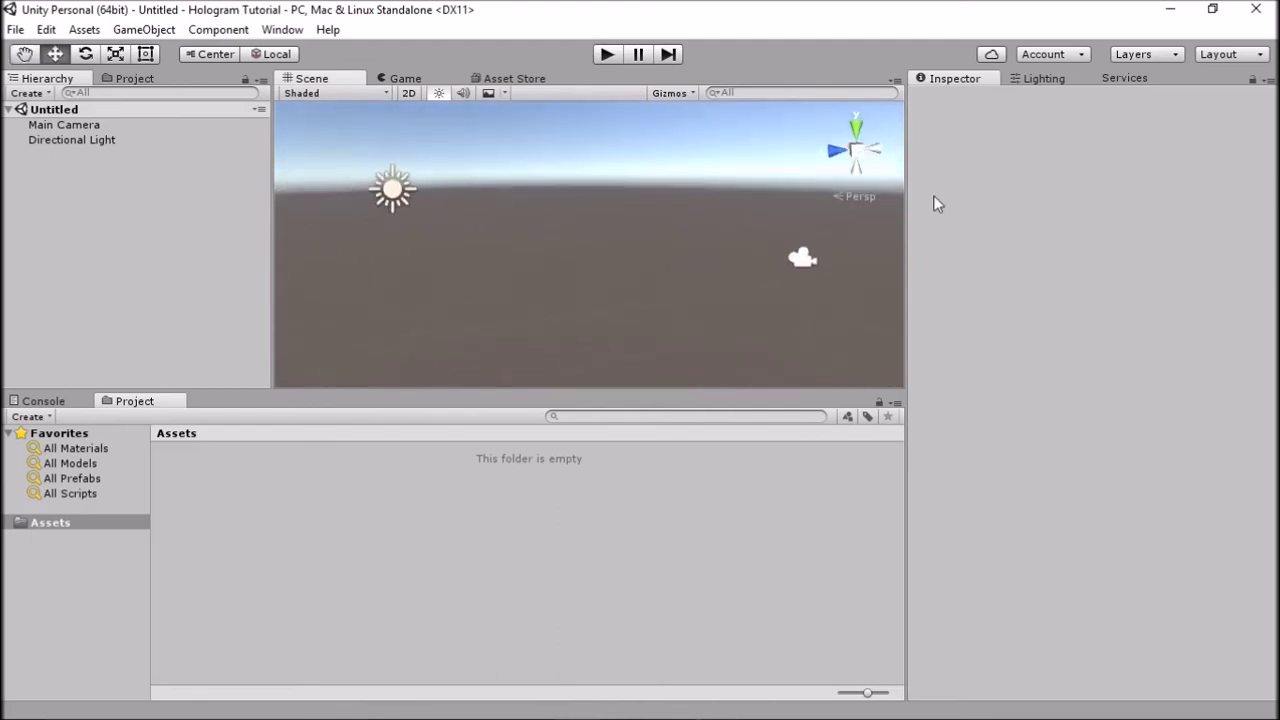
{"action": "left_click", "coordinate": [40, 126]}
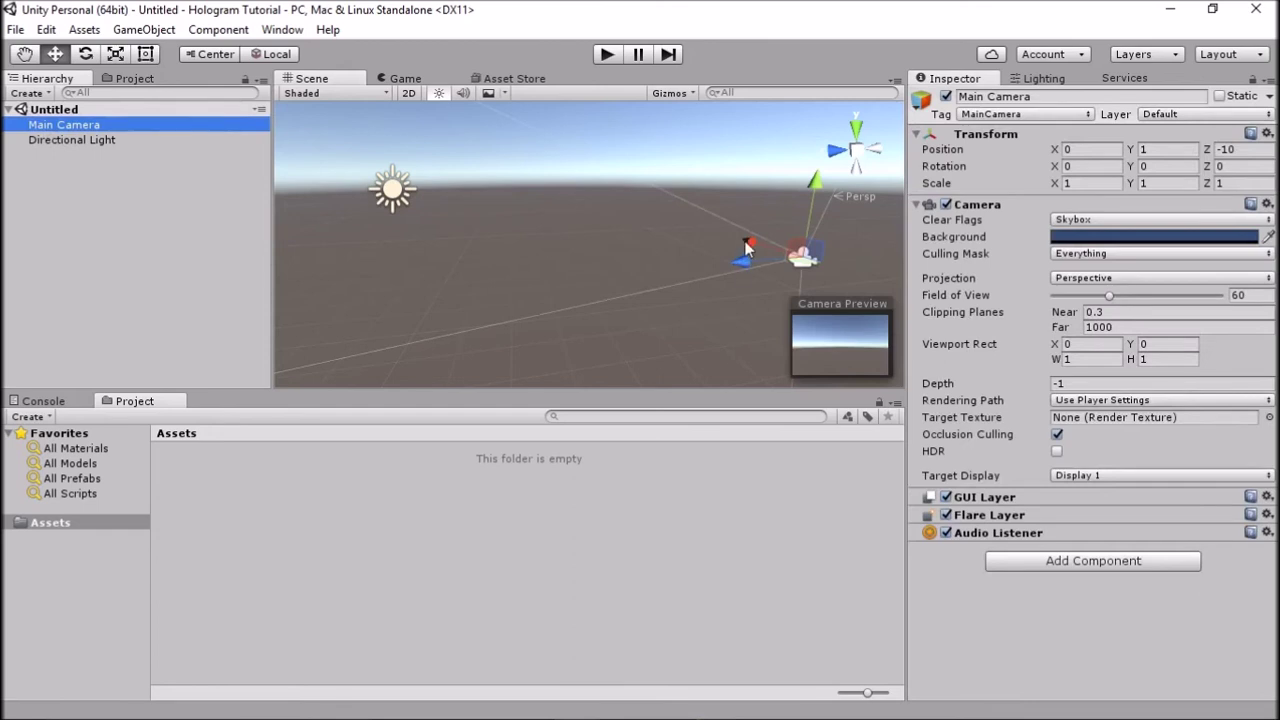
{"action": "left_click_drag", "start_coordinate": [748, 248], "coordinate": [712, 264]}
Step: Rotate the Directional Light to about -182.3 on X for a low evening sun
{"action": "left_click", "coordinate": [114, 143]}
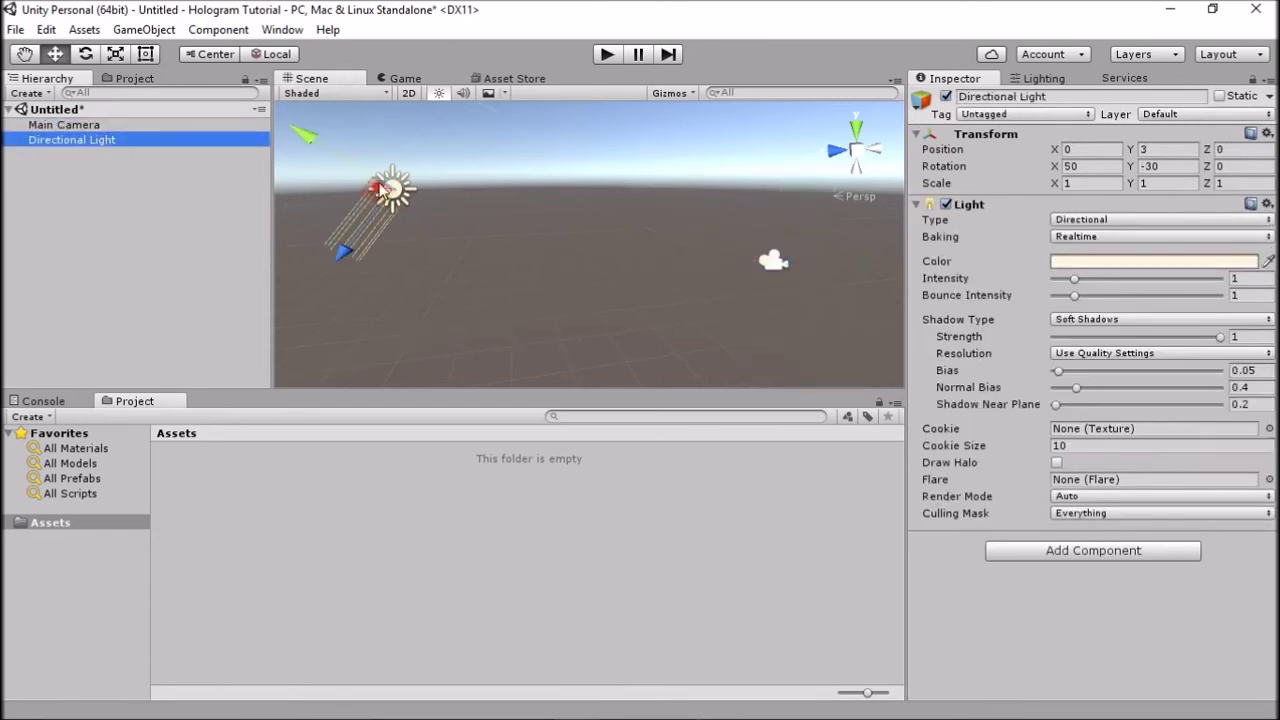
{"action": "left_click_drag", "start_coordinate": [1054, 166], "coordinate": [67, 229]}
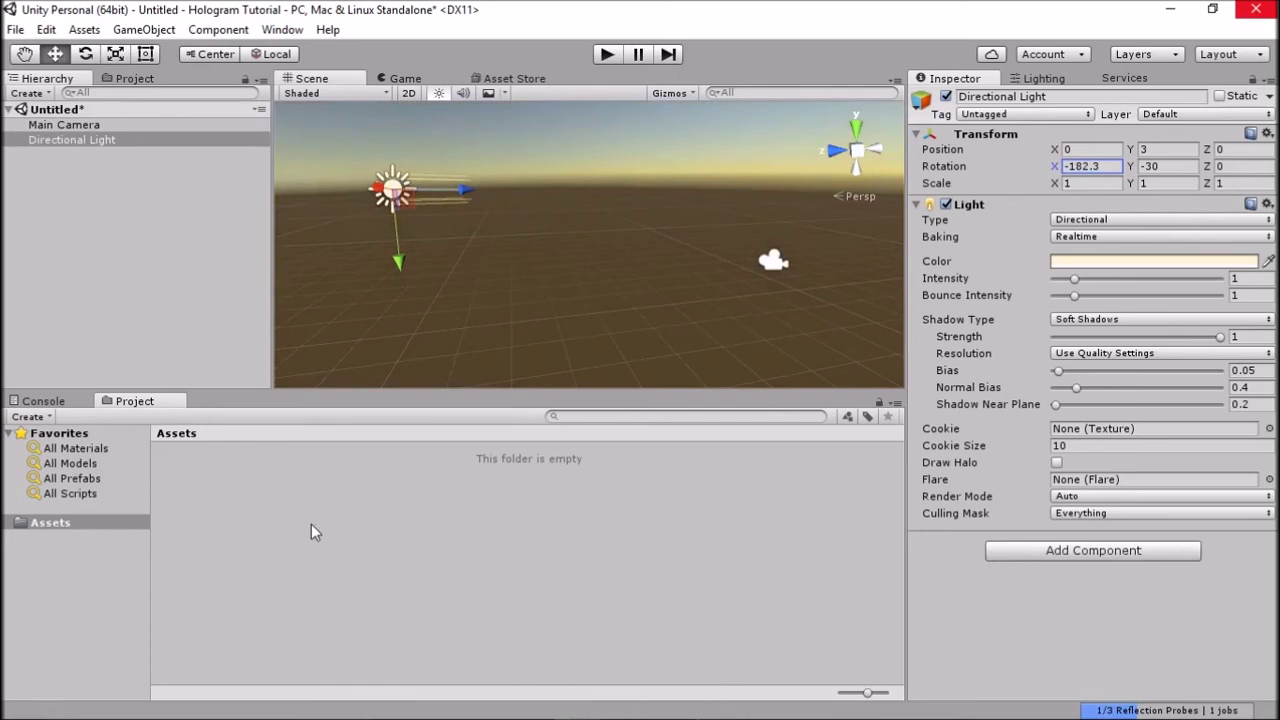
{"action": "left_click", "coordinate": [246, 496]}
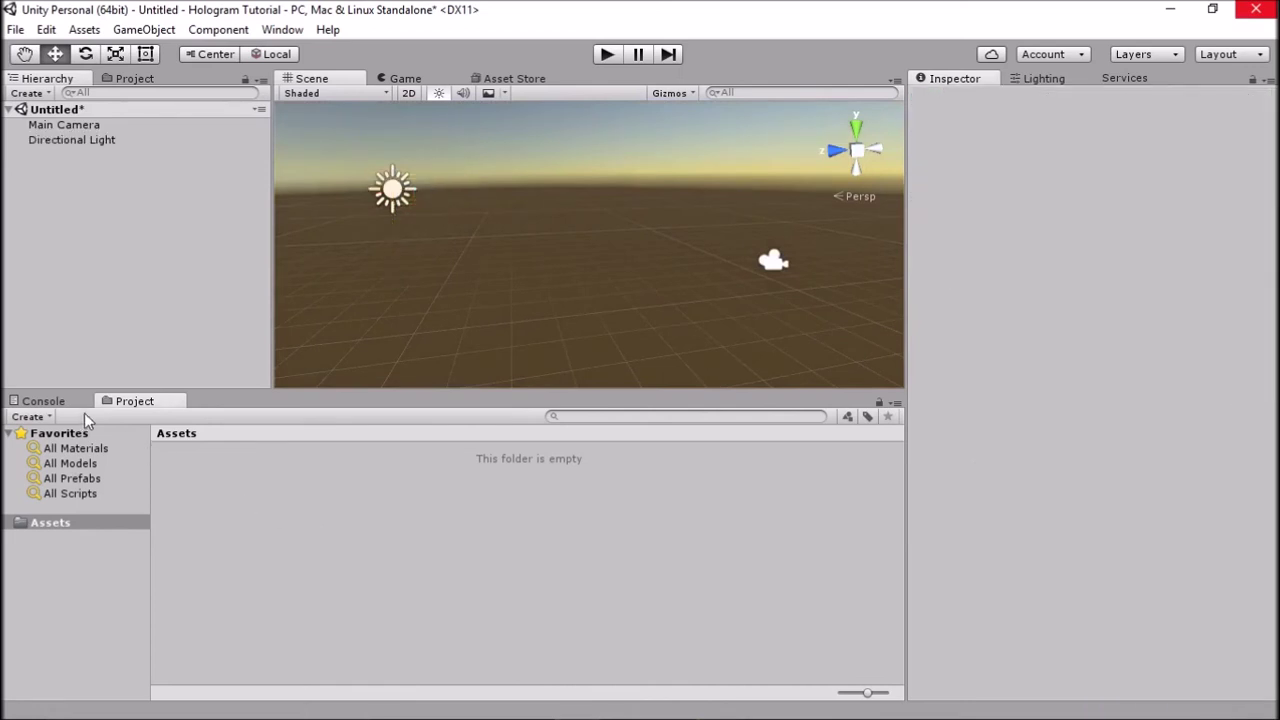
{"action": "right_click", "coordinate": [299, 540]}
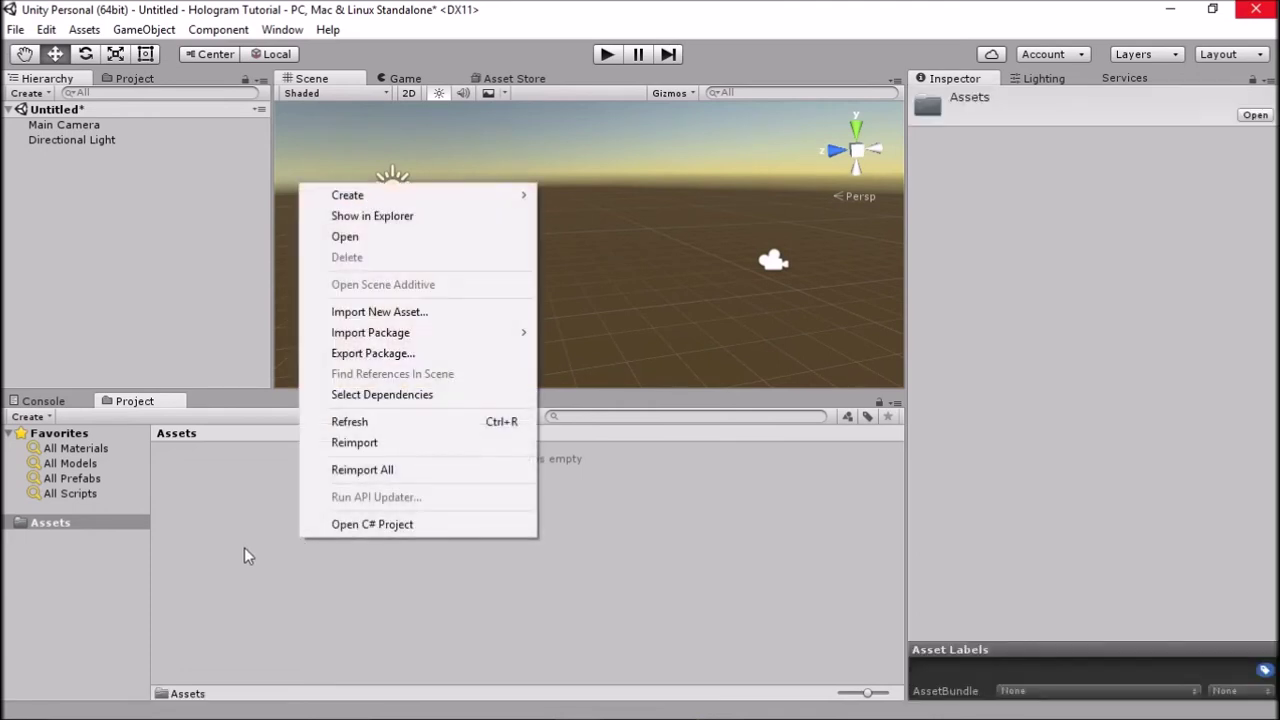
Step: From the Project panel context menu, choose Import Package > Custom Package
{"action": "left_click", "coordinate": [264, 557]}
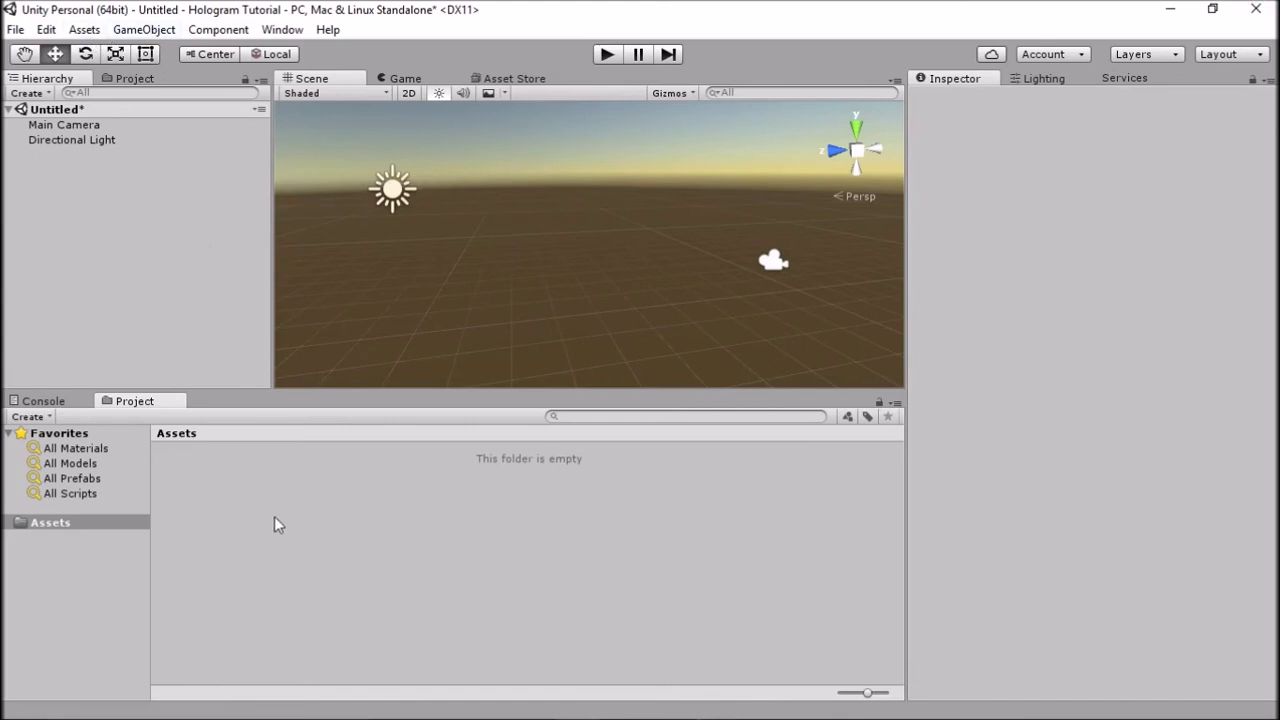
{"action": "right_click", "coordinate": [335, 487]}
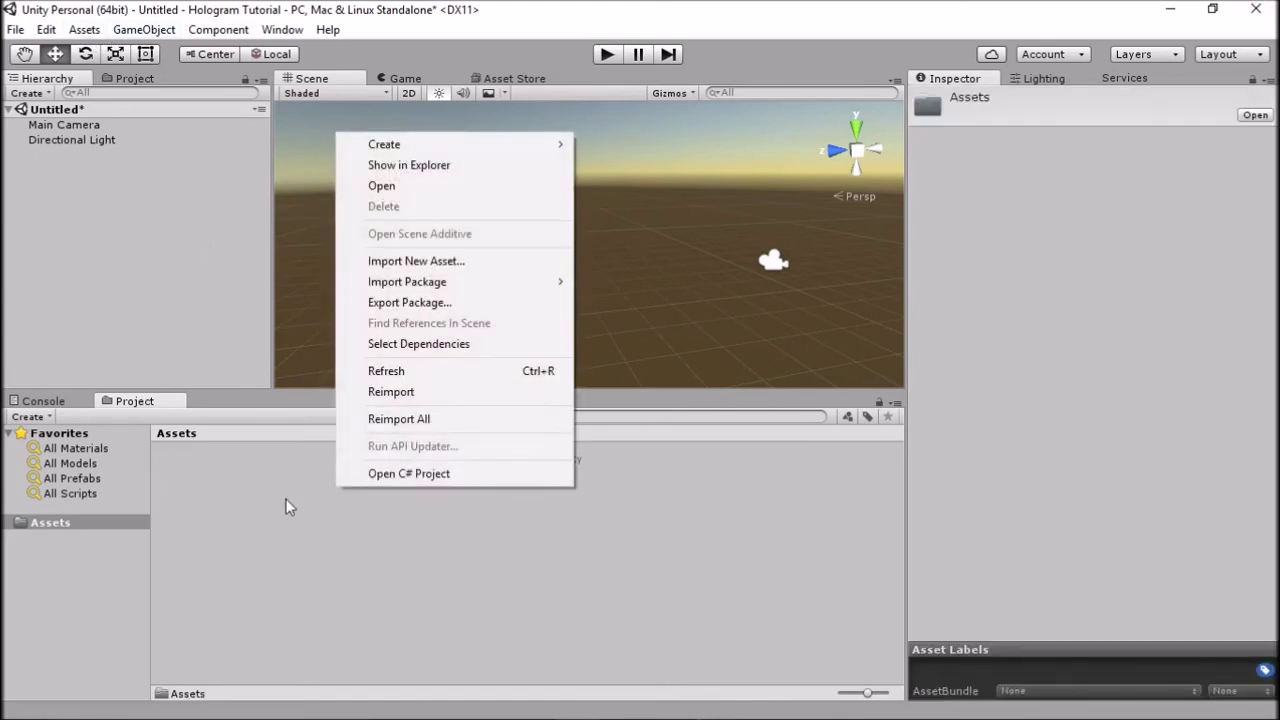
{"action": "left_click", "coordinate": [288, 507]}
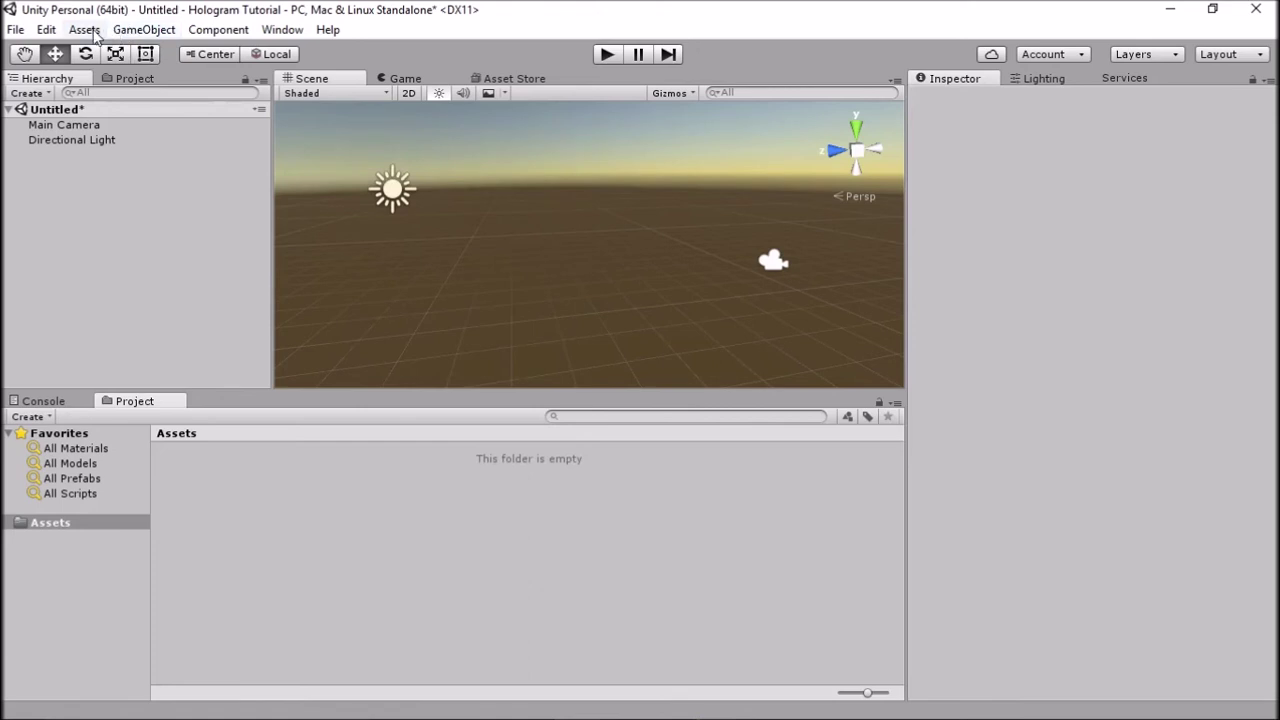
{"action": "right_click", "coordinate": [461, 628]}
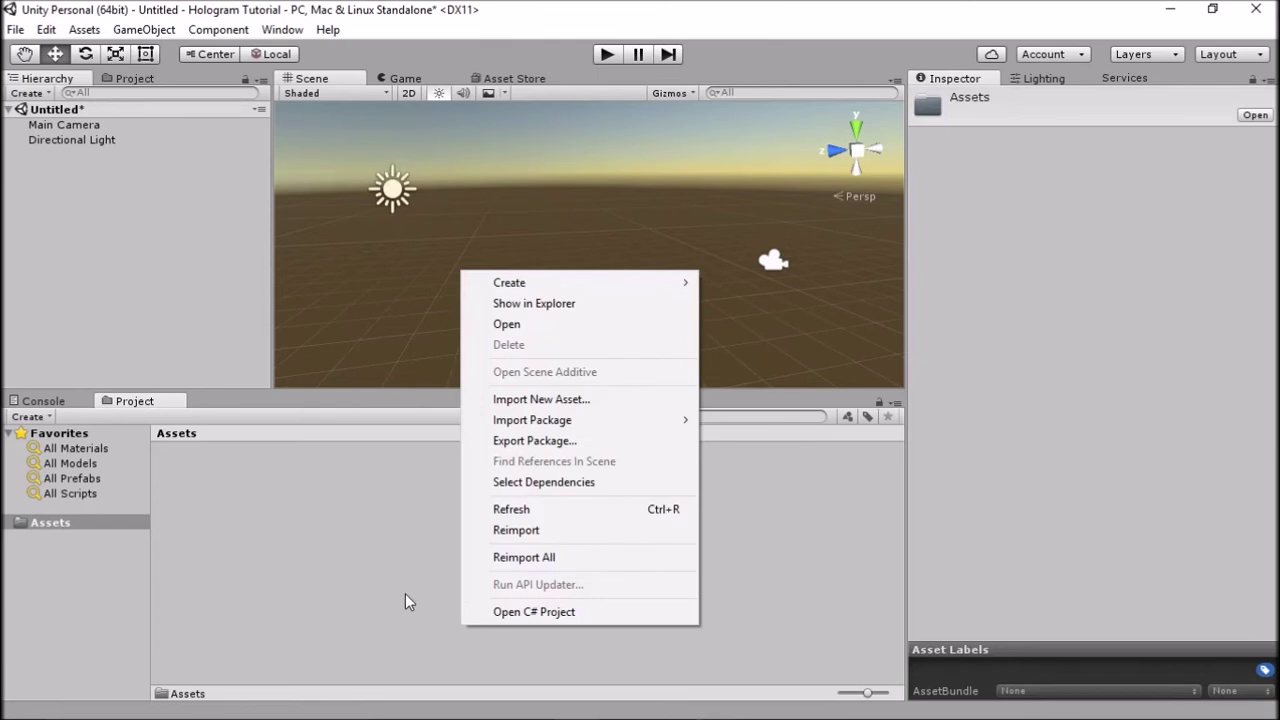
{"action": "left_click", "coordinate": [332, 498]}
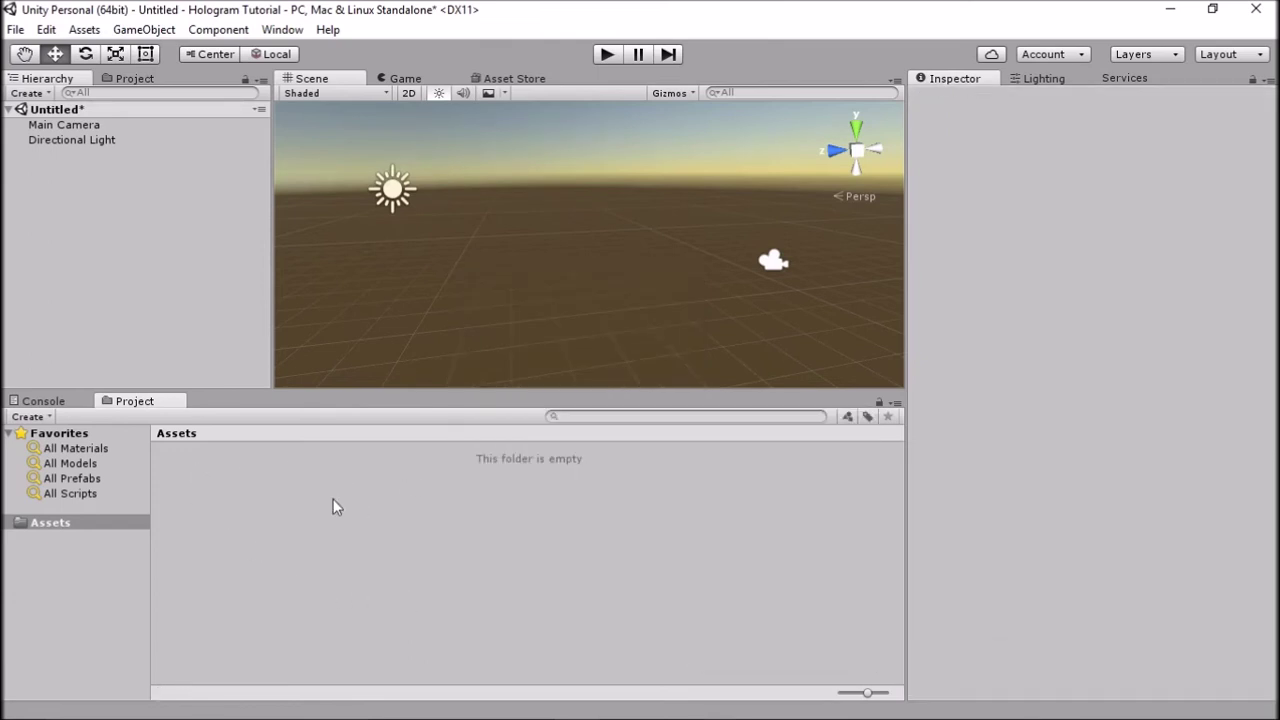
{"action": "right_click", "coordinate": [272, 501]}
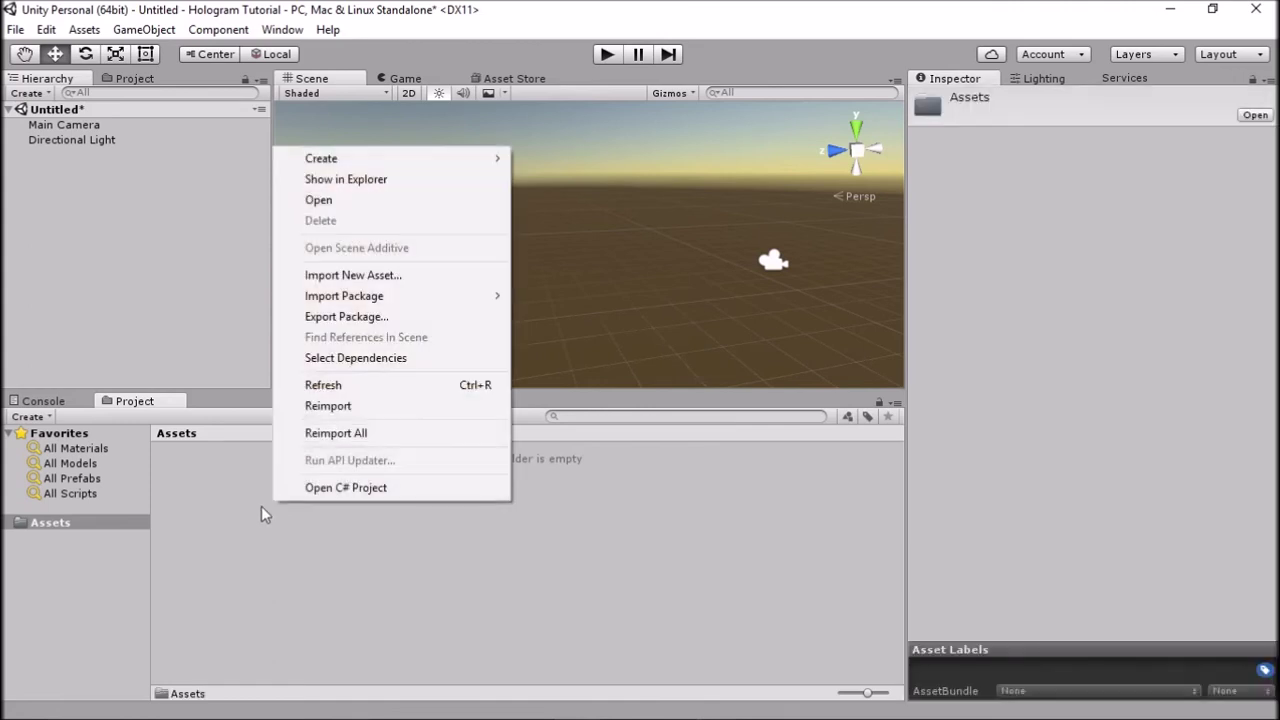
{"action": "mouse_move", "coordinate": [377, 299]}
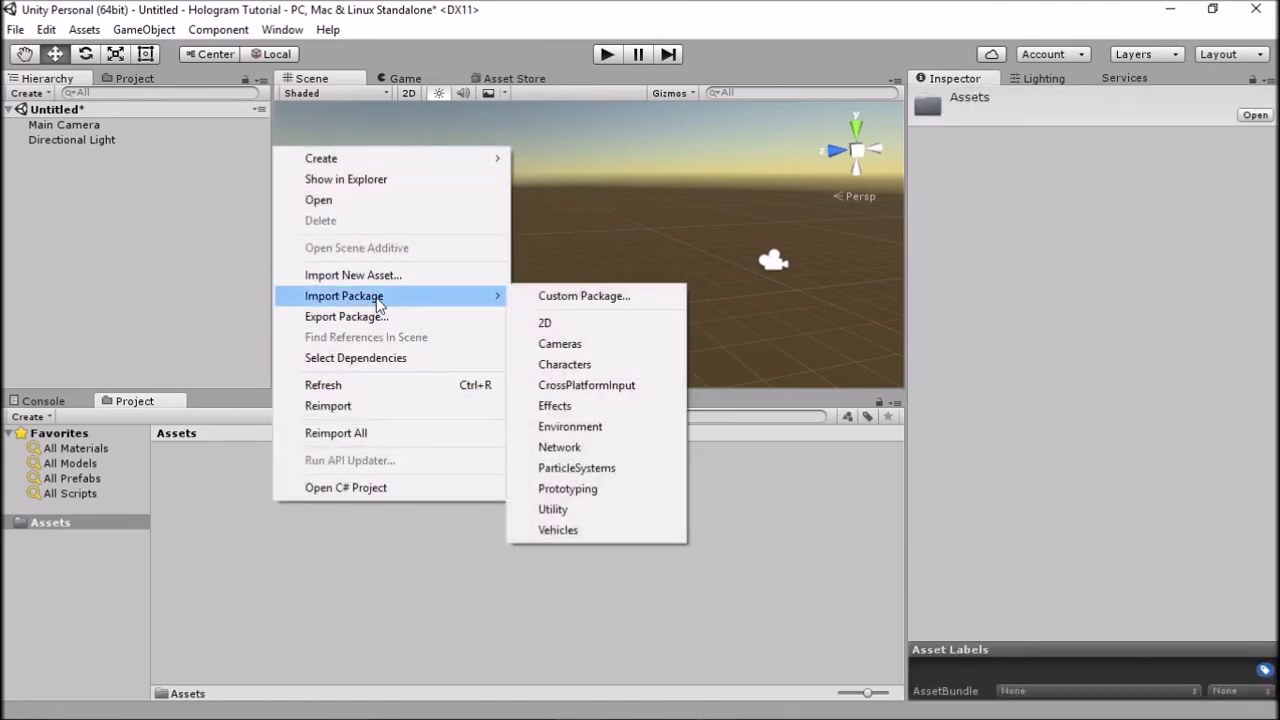
{"action": "left_click", "coordinate": [600, 297]}
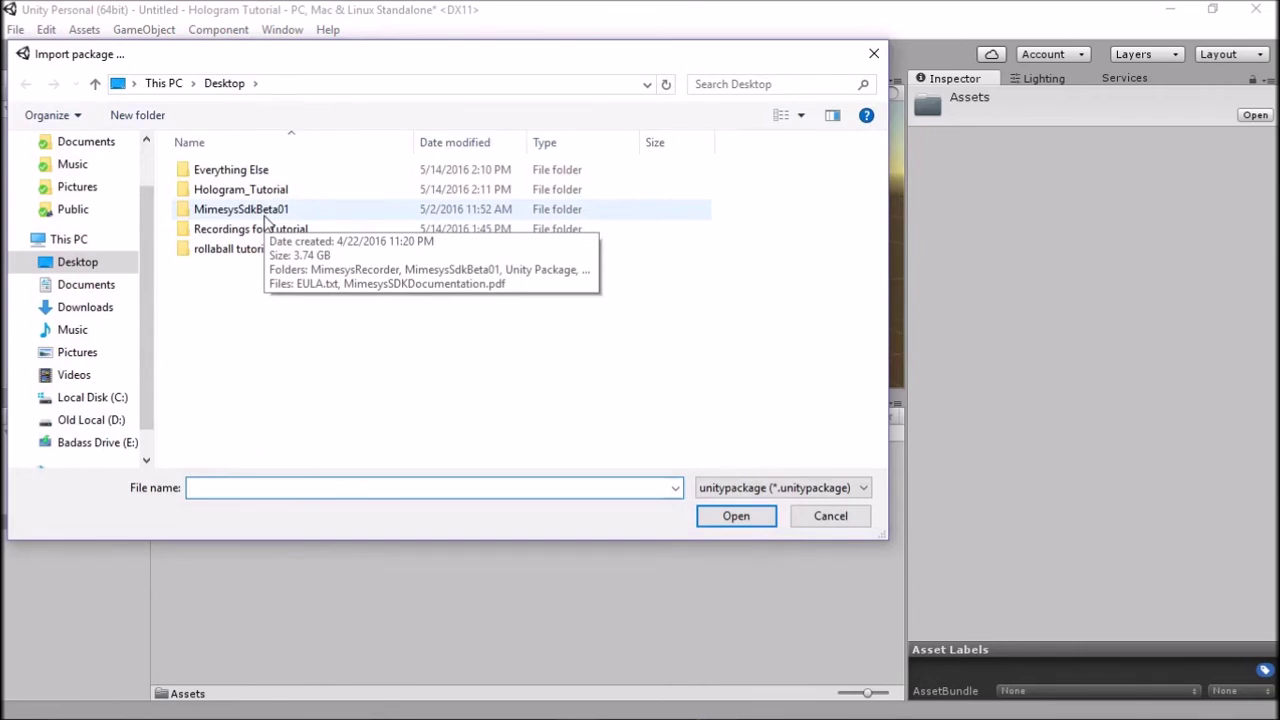
Step: Import MimesysPlayer_beta_01.unitypackage from MimesysSdkBeta01\Unity Package and open the Mimesys folder
{"action": "double_click", "coordinate": [266, 212]}
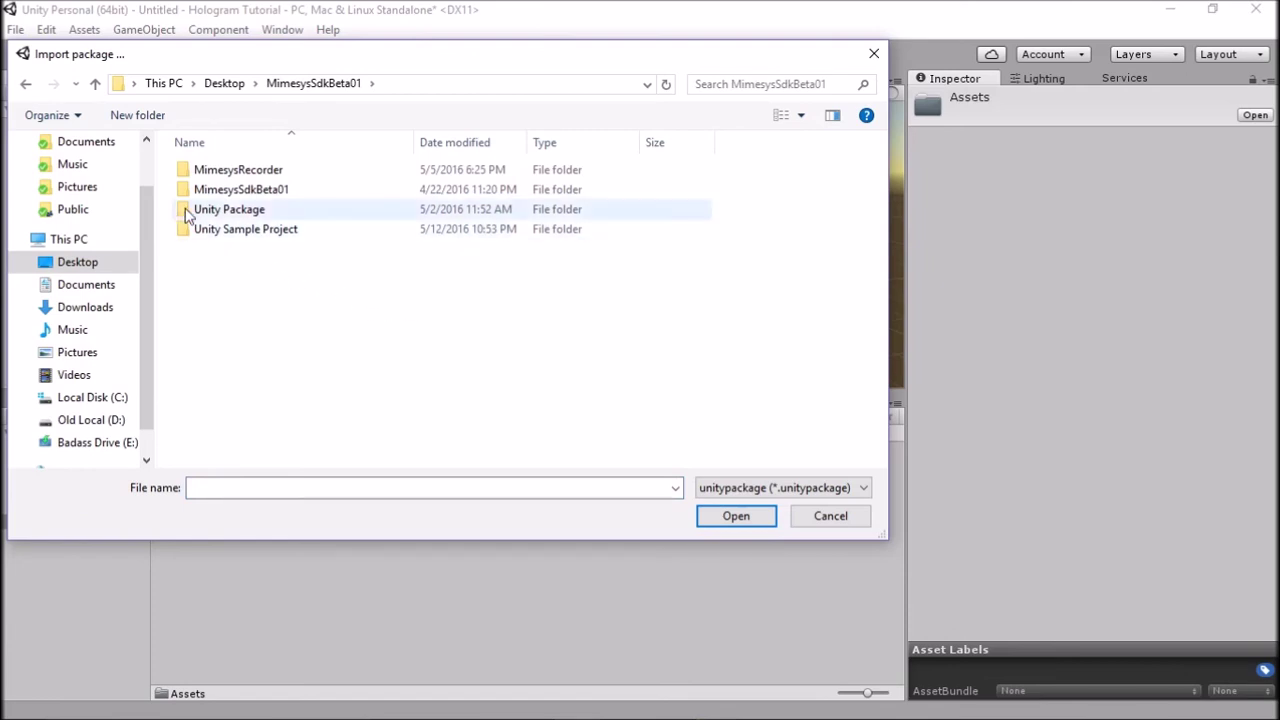
{"action": "double_click", "coordinate": [231, 214]}
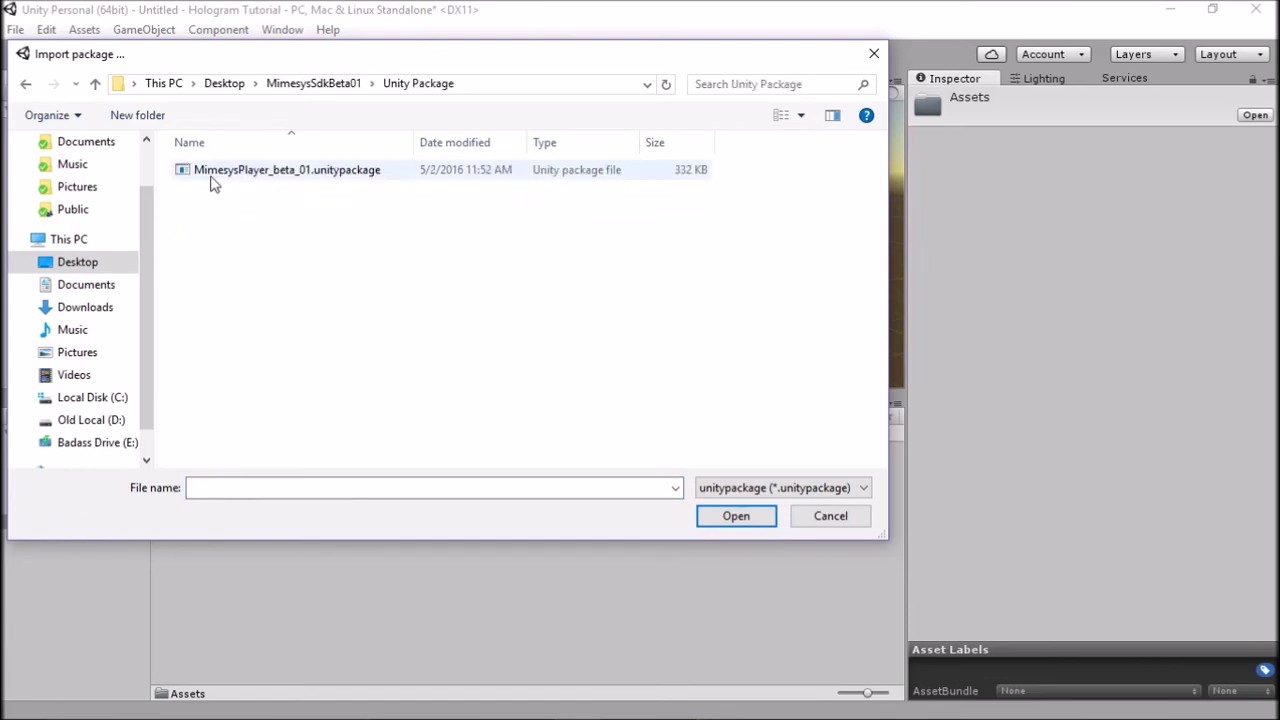
{"action": "left_click", "coordinate": [343, 184]}
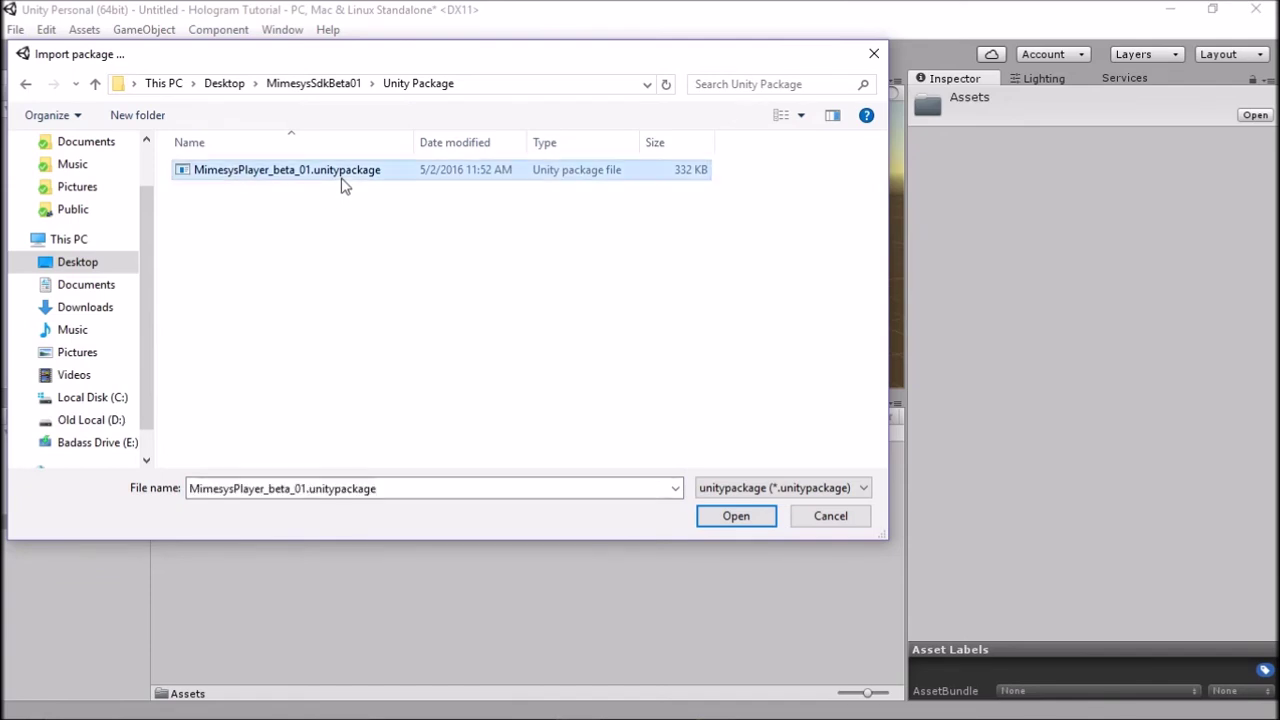
{"action": "left_click", "coordinate": [736, 516]}
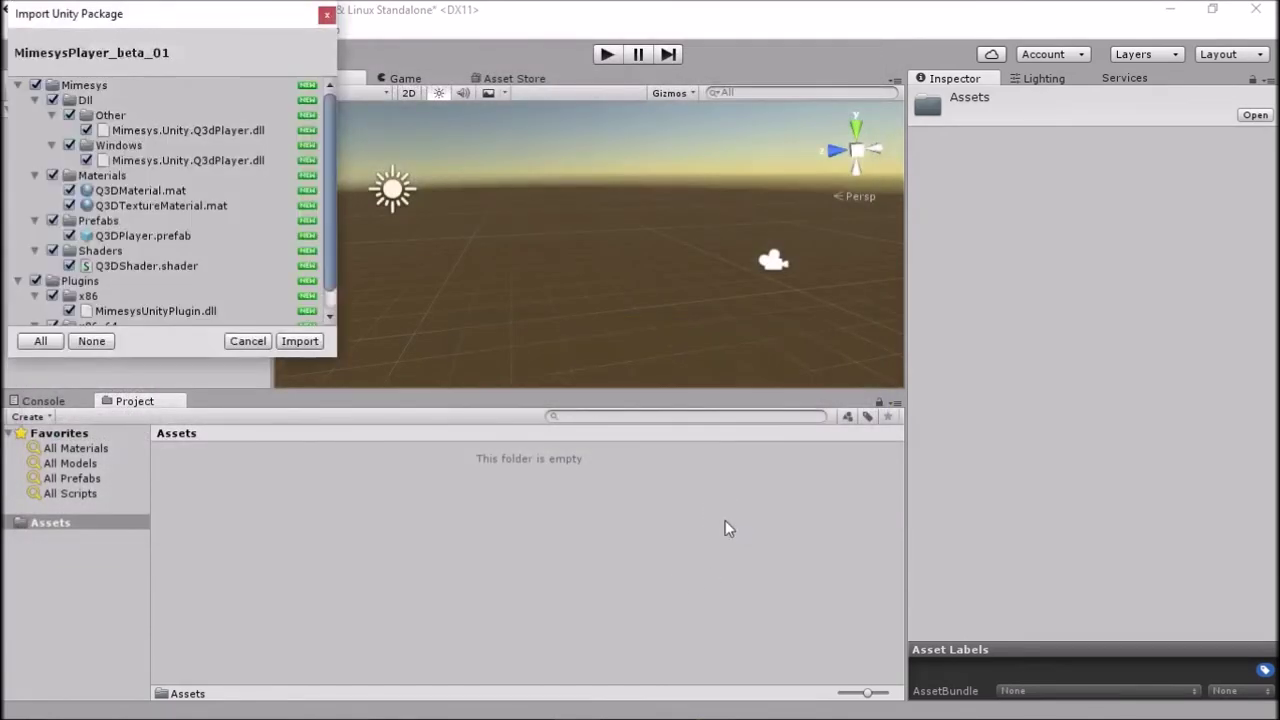
{"action": "left_click", "coordinate": [299, 342]}
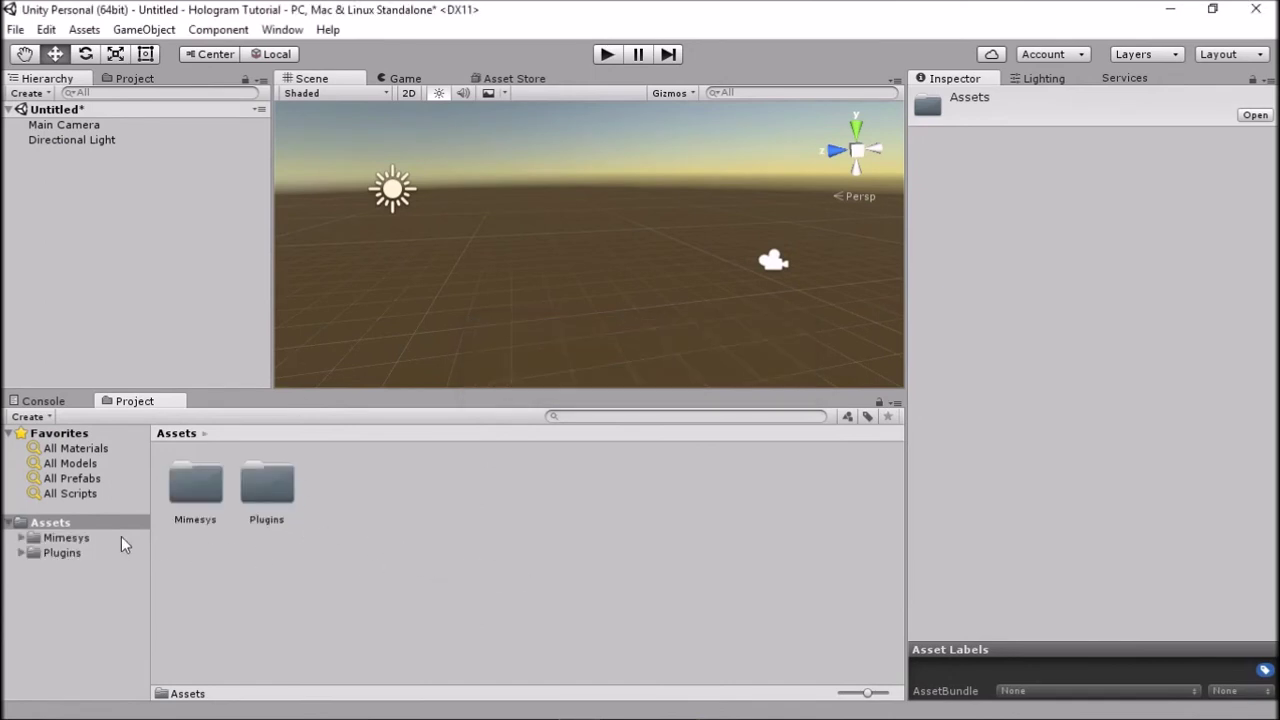
{"action": "left_click", "coordinate": [195, 485]}
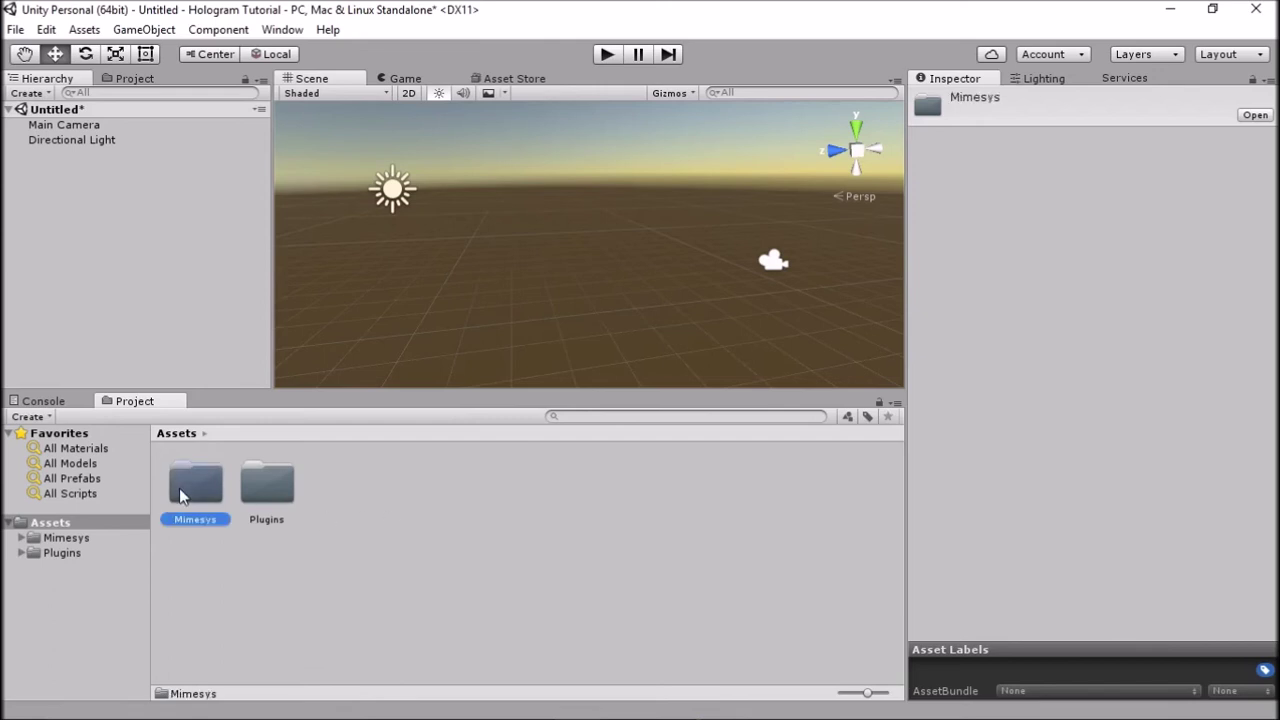
{"action": "double_click", "coordinate": [195, 485]}
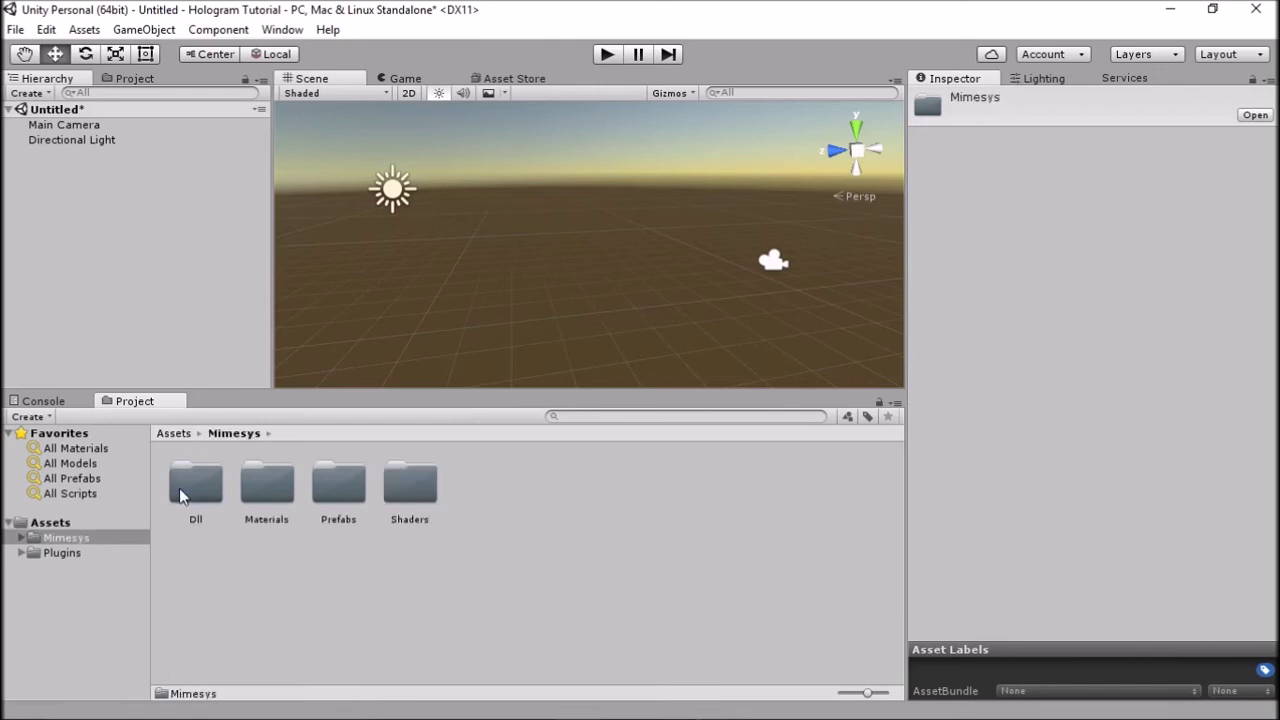
Step: Drag the Q3DPlayer prefab from Mimesys/Prefabs into the Hierarchy and frame it in the Scene view
{"action": "double_click", "coordinate": [333, 500]}
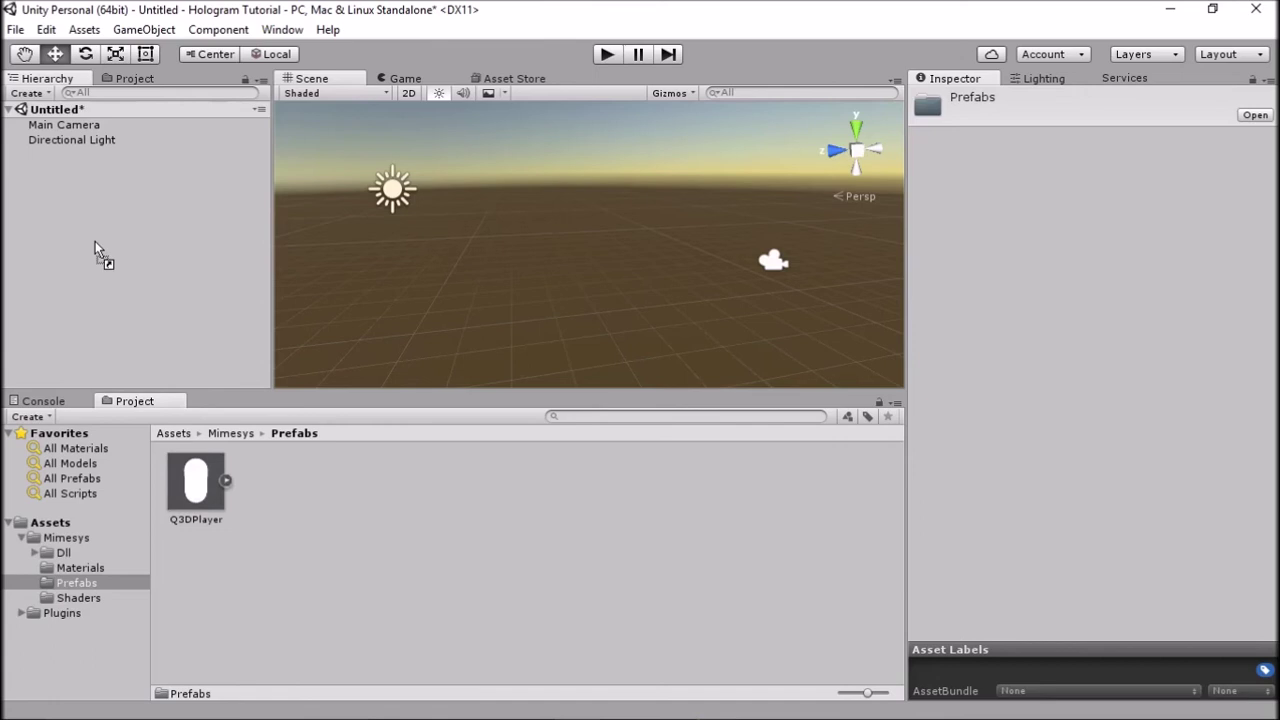
{"action": "left_click_drag", "start_coordinate": [95, 248], "coordinate": [95, 248]}
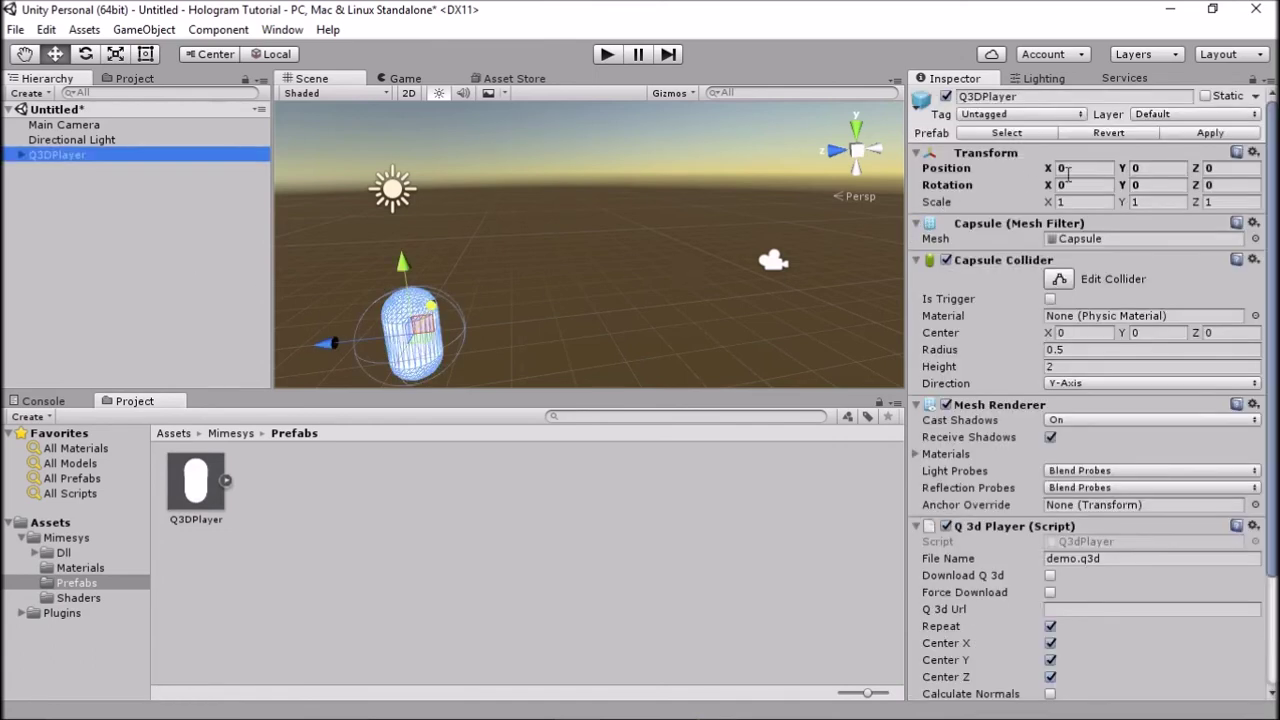
{"action": "right_click_drag", "start_coordinate": [700, 225], "coordinate": [460, 380]}
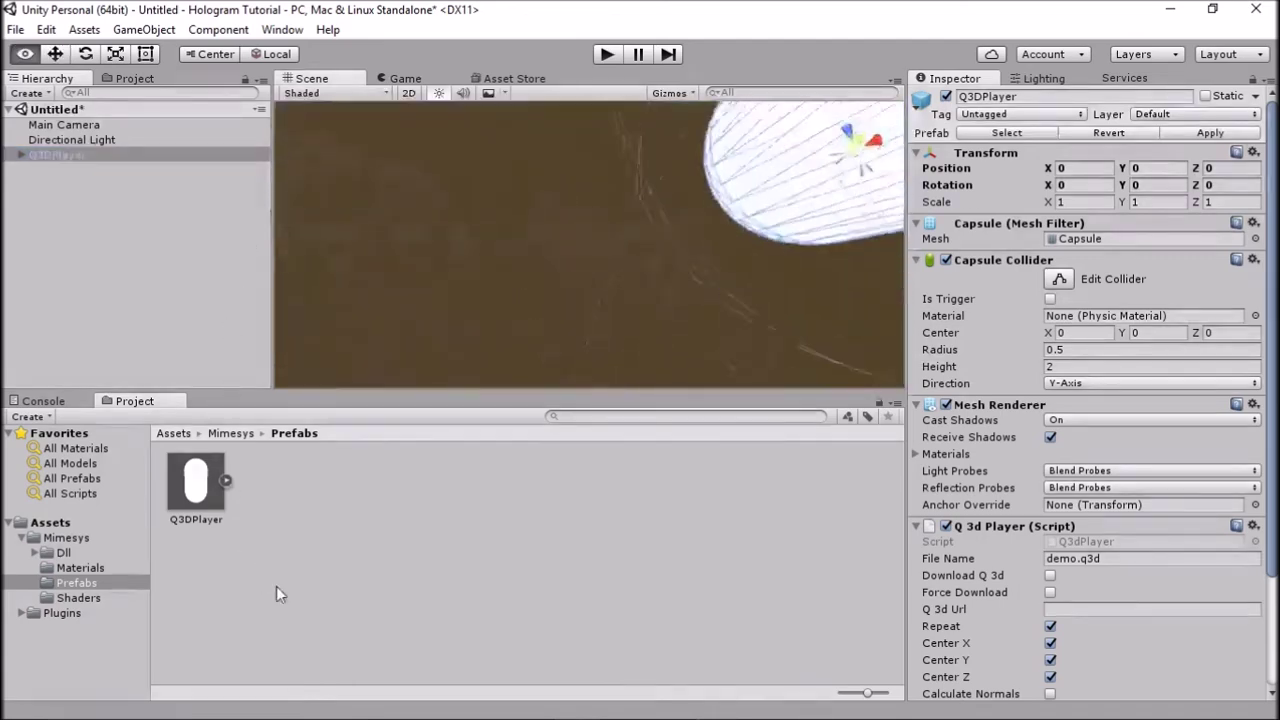
{"action": "key", "text": "f"}
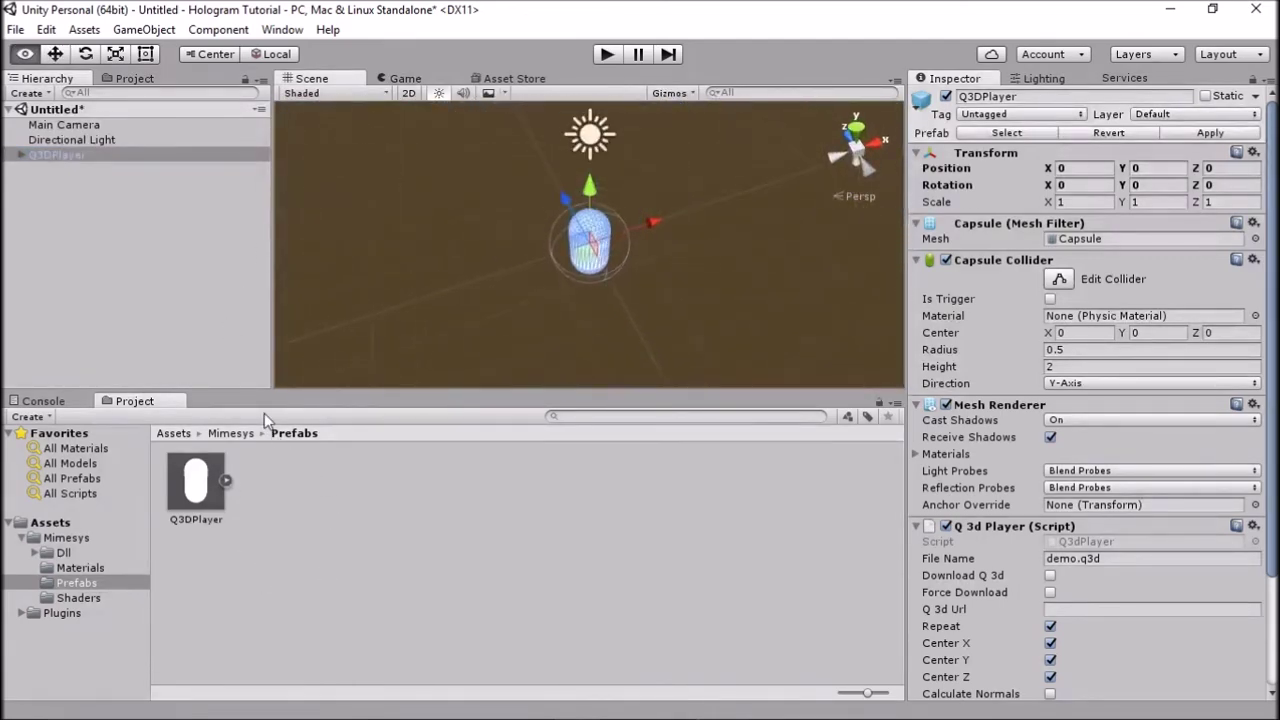
{"action": "left_click", "coordinate": [405, 78]}
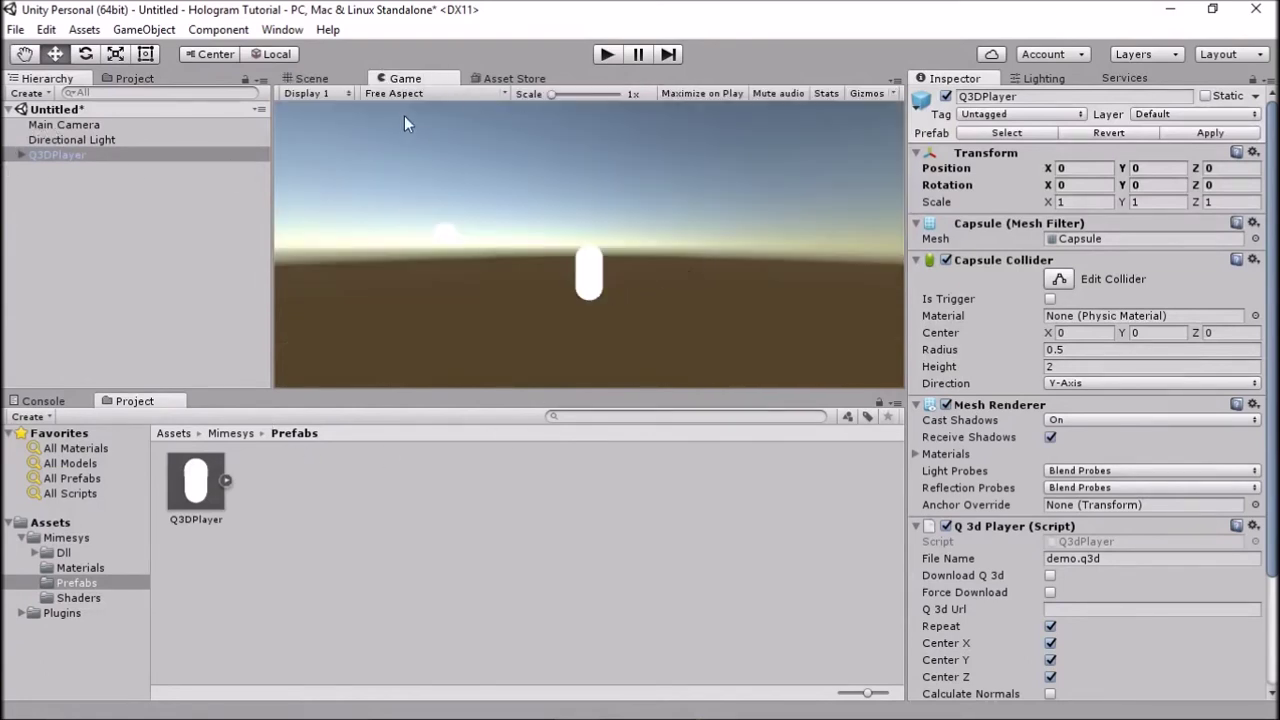
Step: Play and stop the scene, which raises a FileNotFoundException, then deselect Q3DPlayer
{"action": "left_click", "coordinate": [610, 54]}
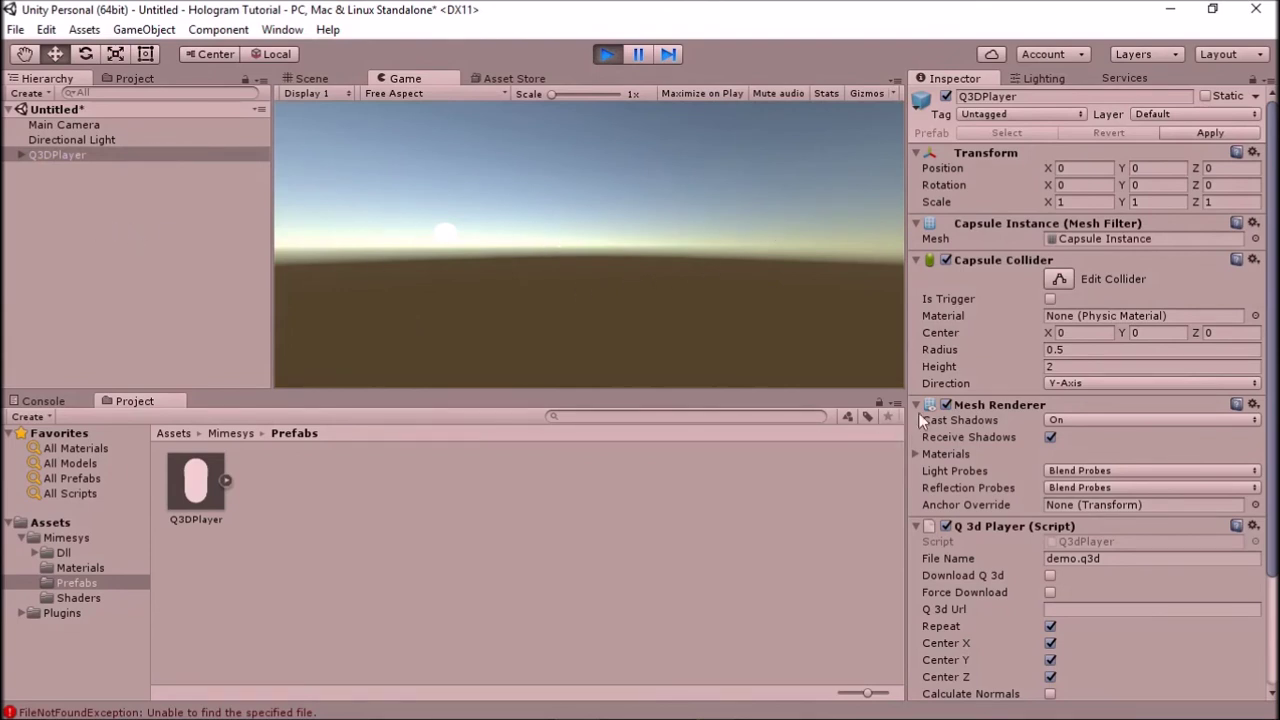
{"action": "left_click", "coordinate": [612, 55]}
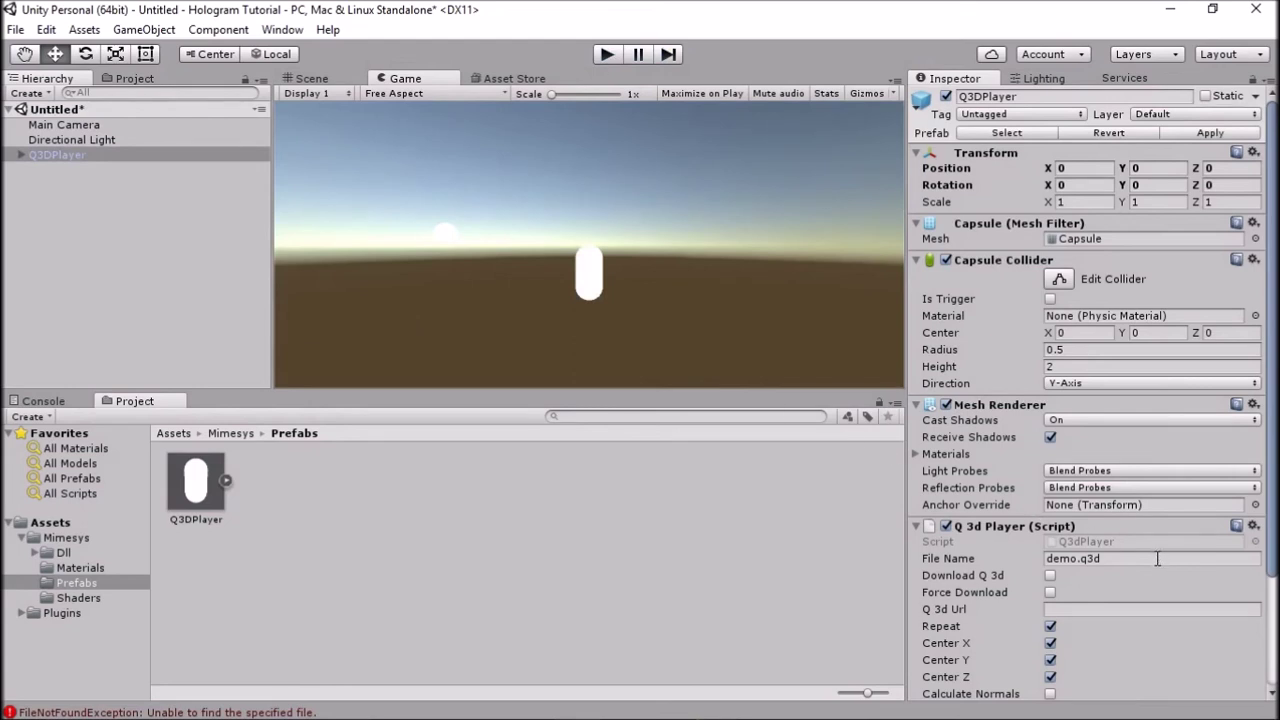
{"action": "left_click", "coordinate": [67, 230]}
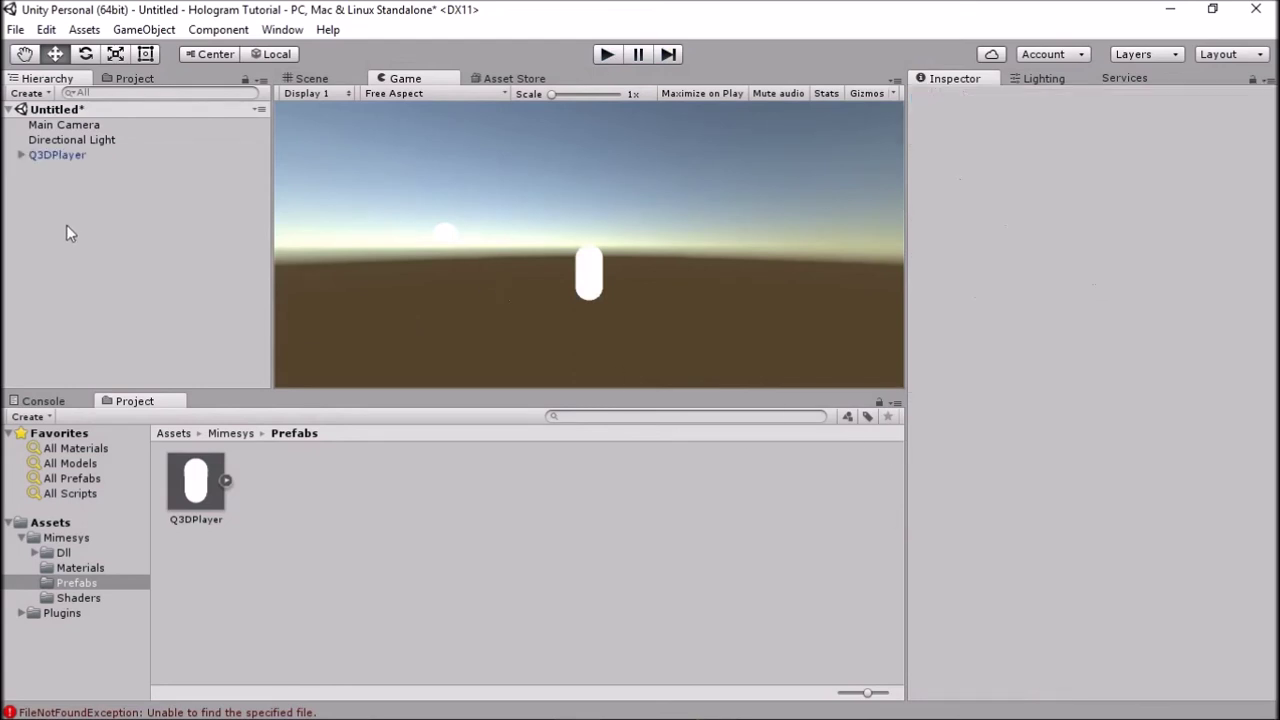
Step: Select Q3DPlayer and focus its Q 3d Player File Name field, which holds demo.q3d
{"action": "left_click", "coordinate": [73, 154]}
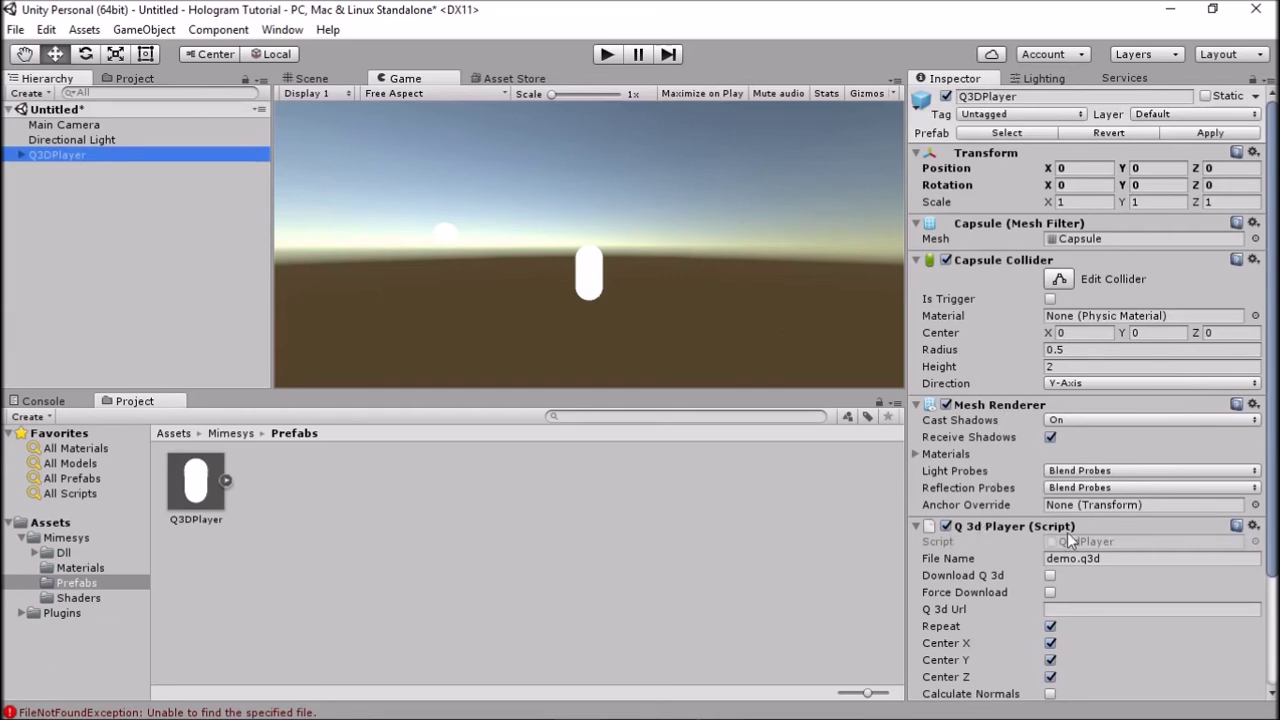
{"action": "scroll", "coordinate": [1100, 480], "scroll_direction": "down", "scroll_amount": 3}
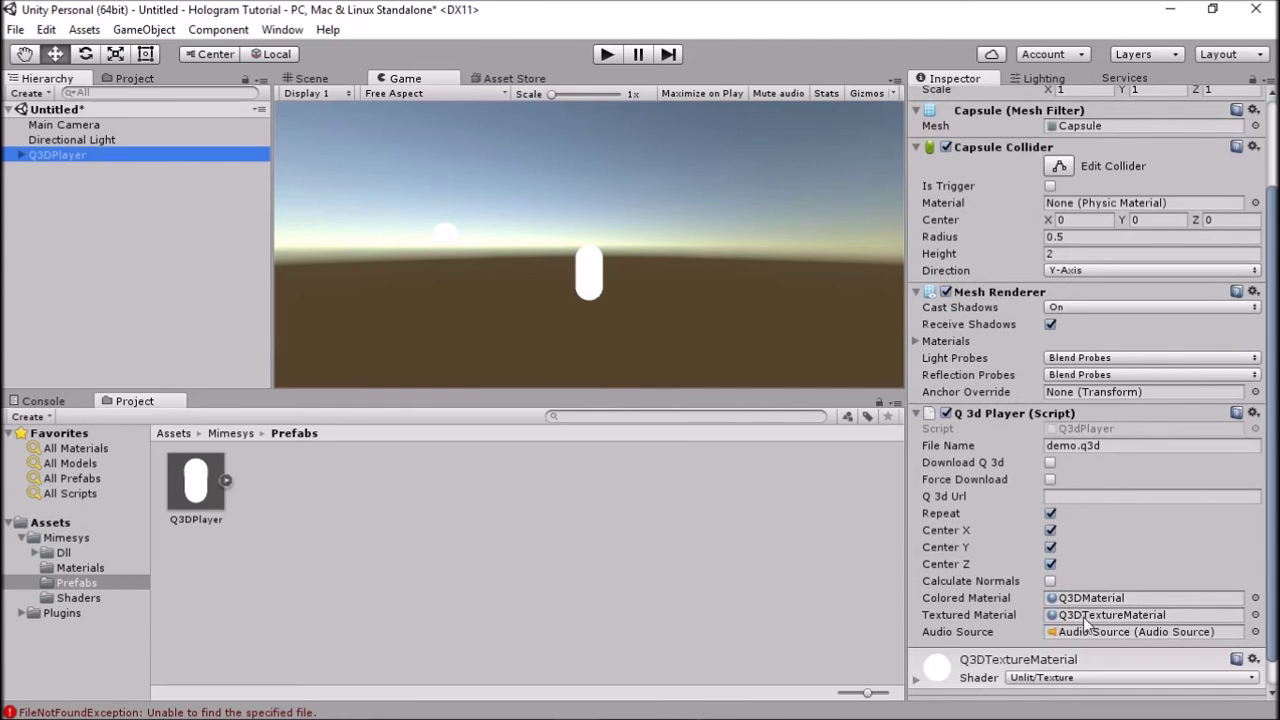
{"action": "left_click", "coordinate": [1120, 447]}
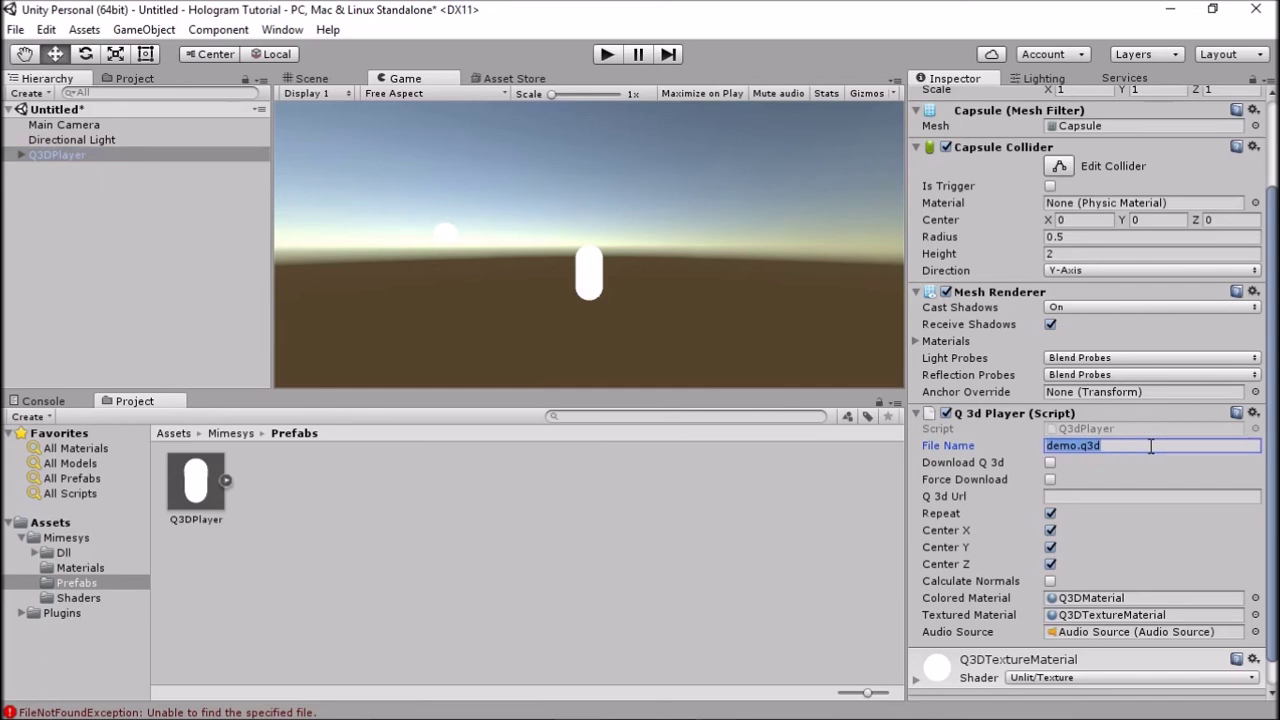
Step: Browse to MimesysSdkBeta01 > MimesysRecorder > exports and select Spinnychair.q3d
{"action": "left_click", "coordinate": [1172, 9]}
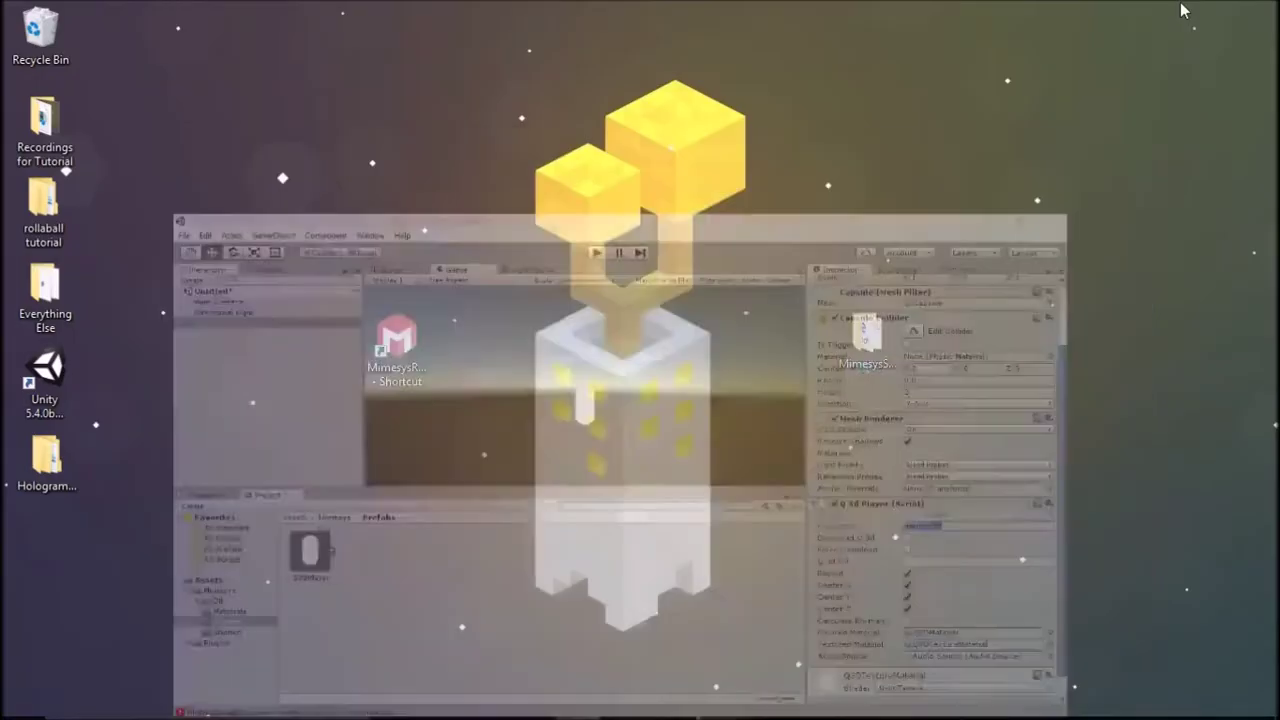
{"action": "double_click", "coordinate": [884, 347]}
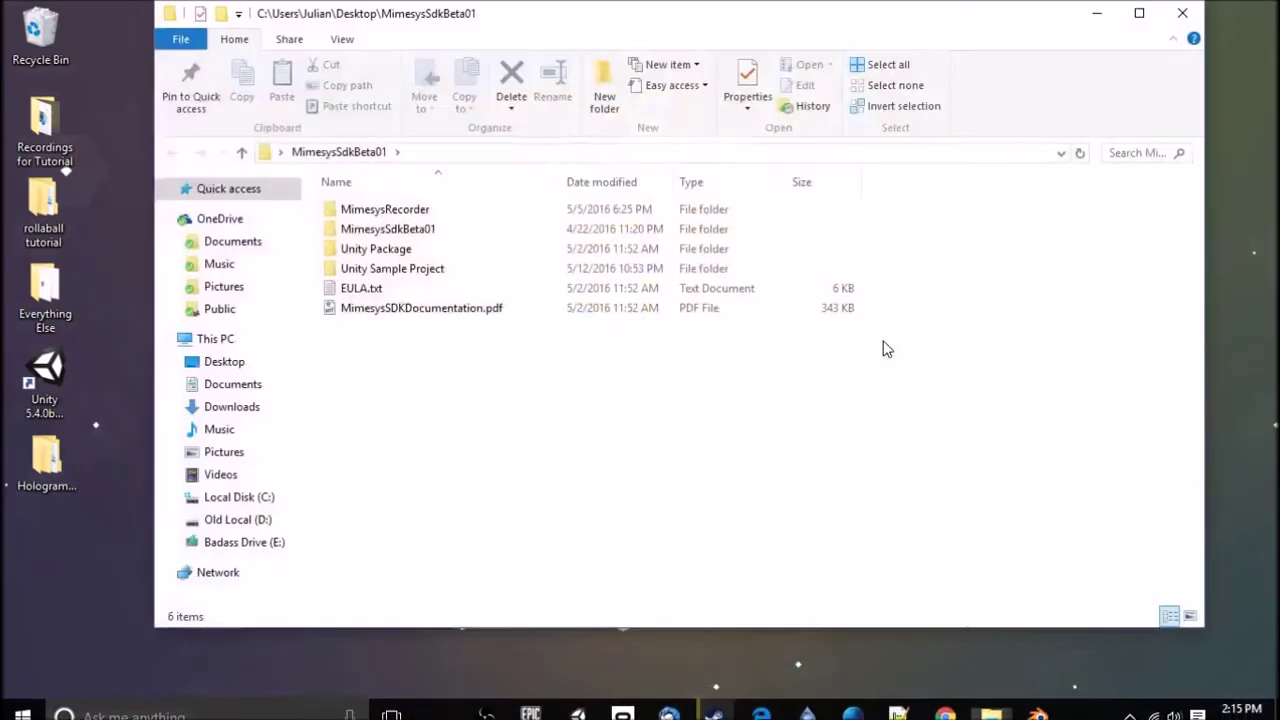
{"action": "double_click", "coordinate": [385, 209]}
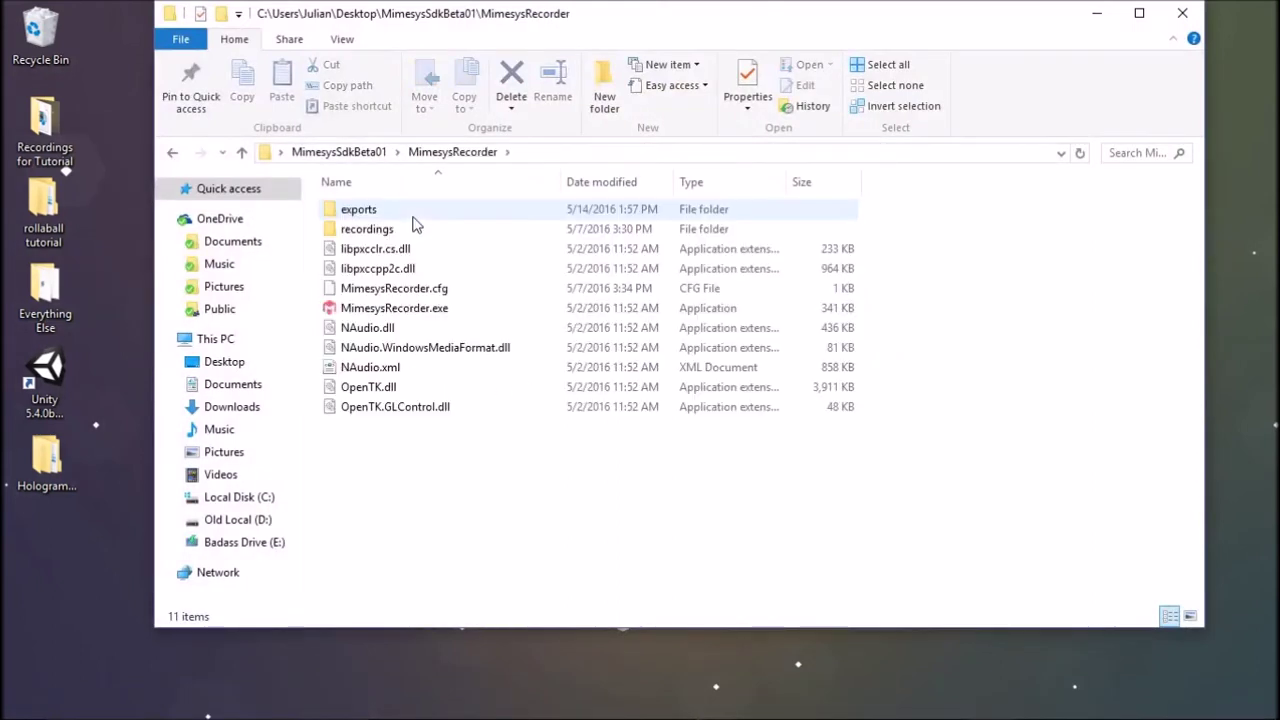
{"action": "double_click", "coordinate": [414, 214]}
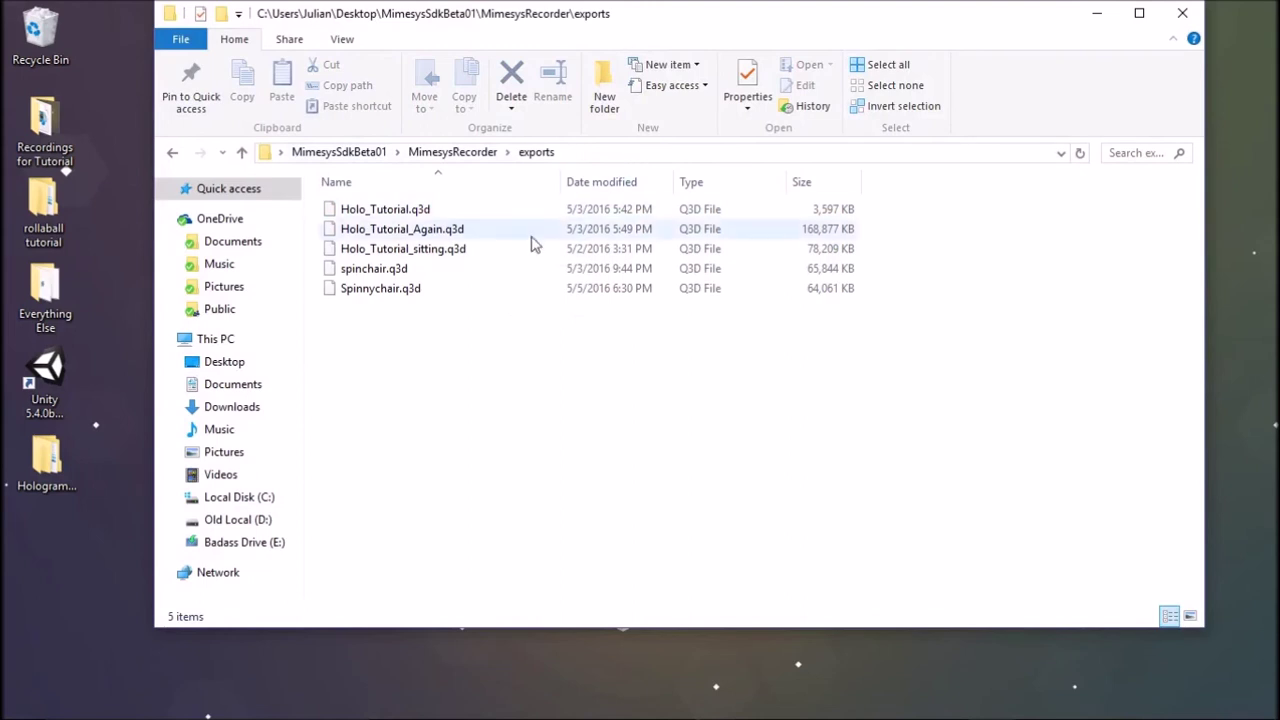
{"action": "left_click", "coordinate": [415, 300]}
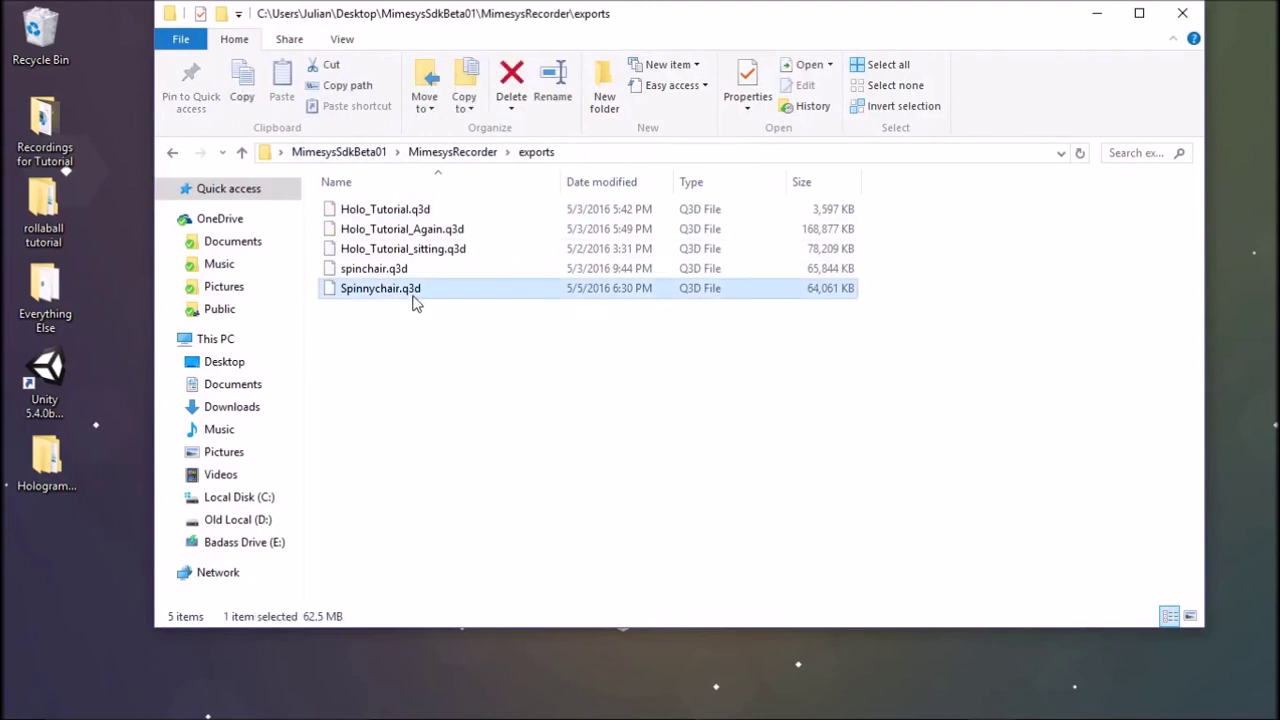
Step: Copy the exports folder's full path from the address bar and return to Unity
{"action": "left_click", "coordinate": [647, 152]}
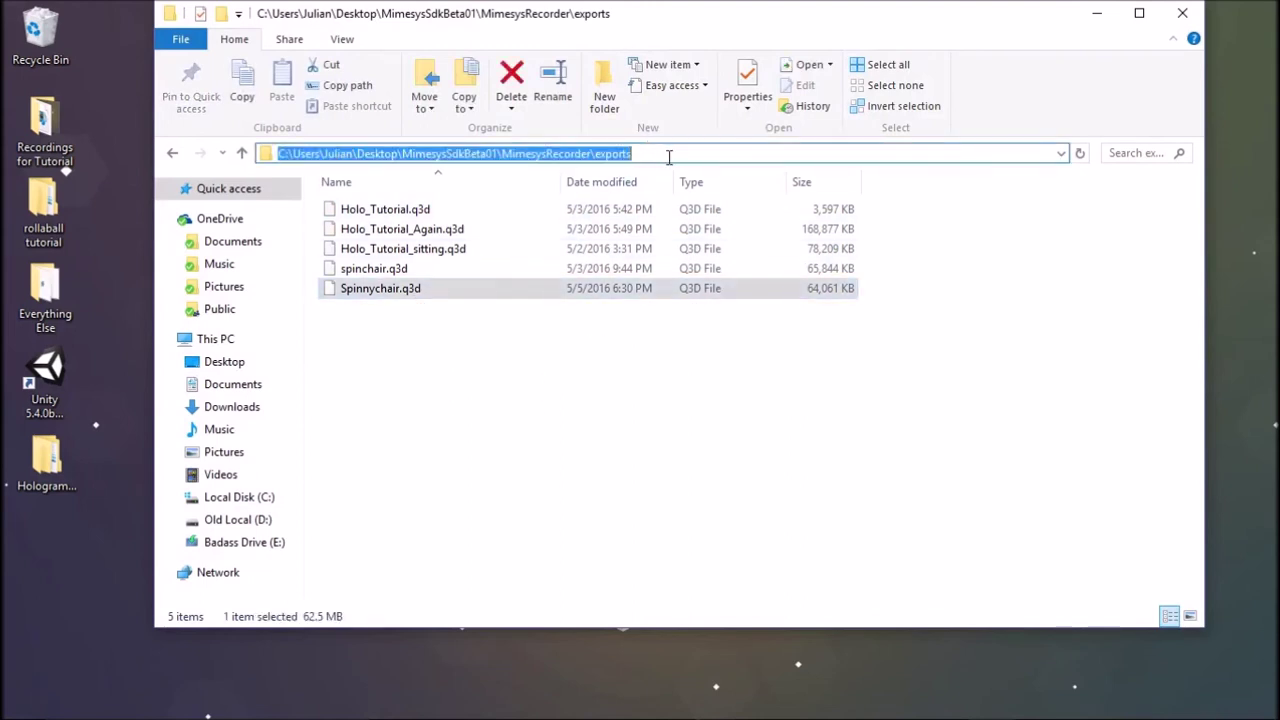
{"action": "right_click", "coordinate": [670, 157]}
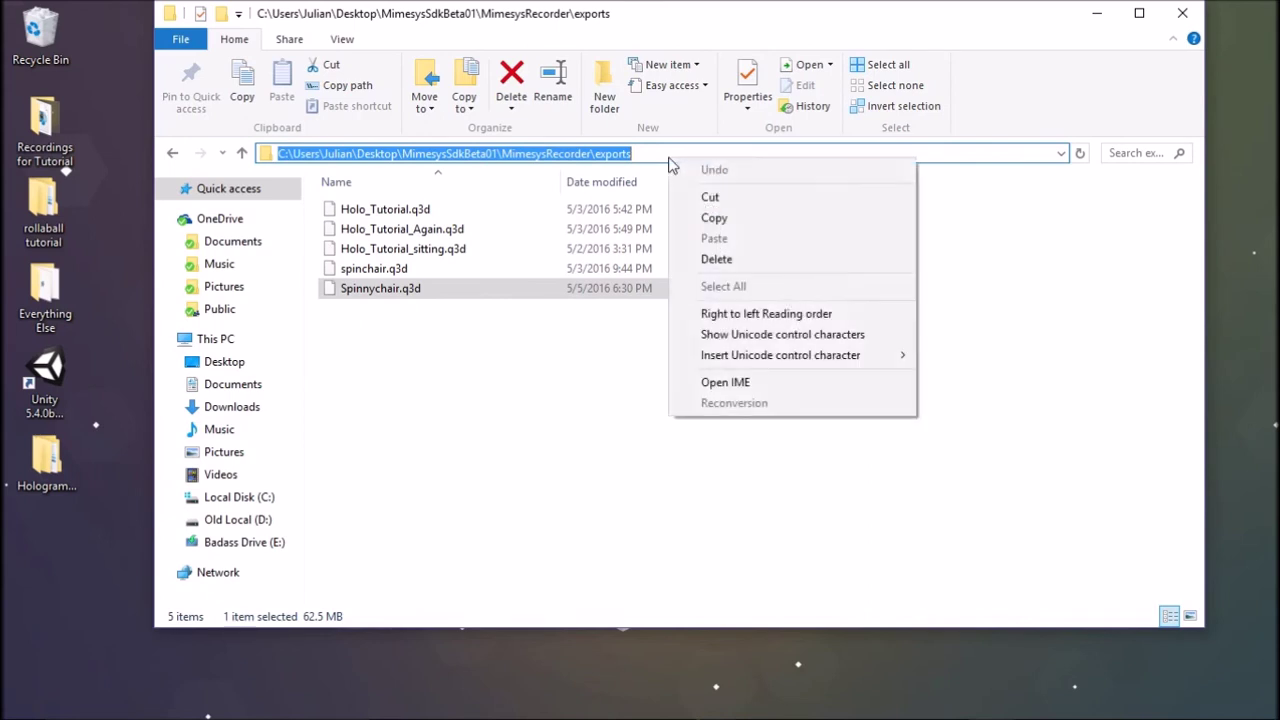
{"action": "left_click", "coordinate": [571, 350]}
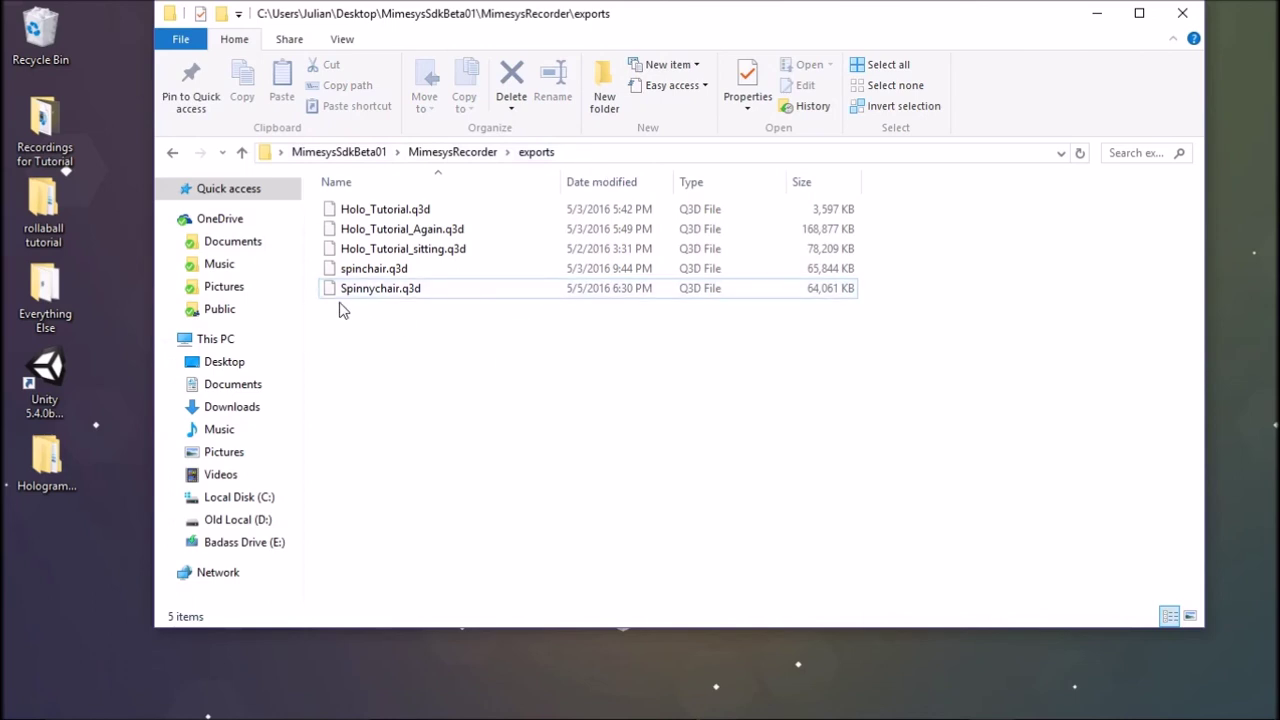
{"action": "left_click", "coordinate": [678, 150]}
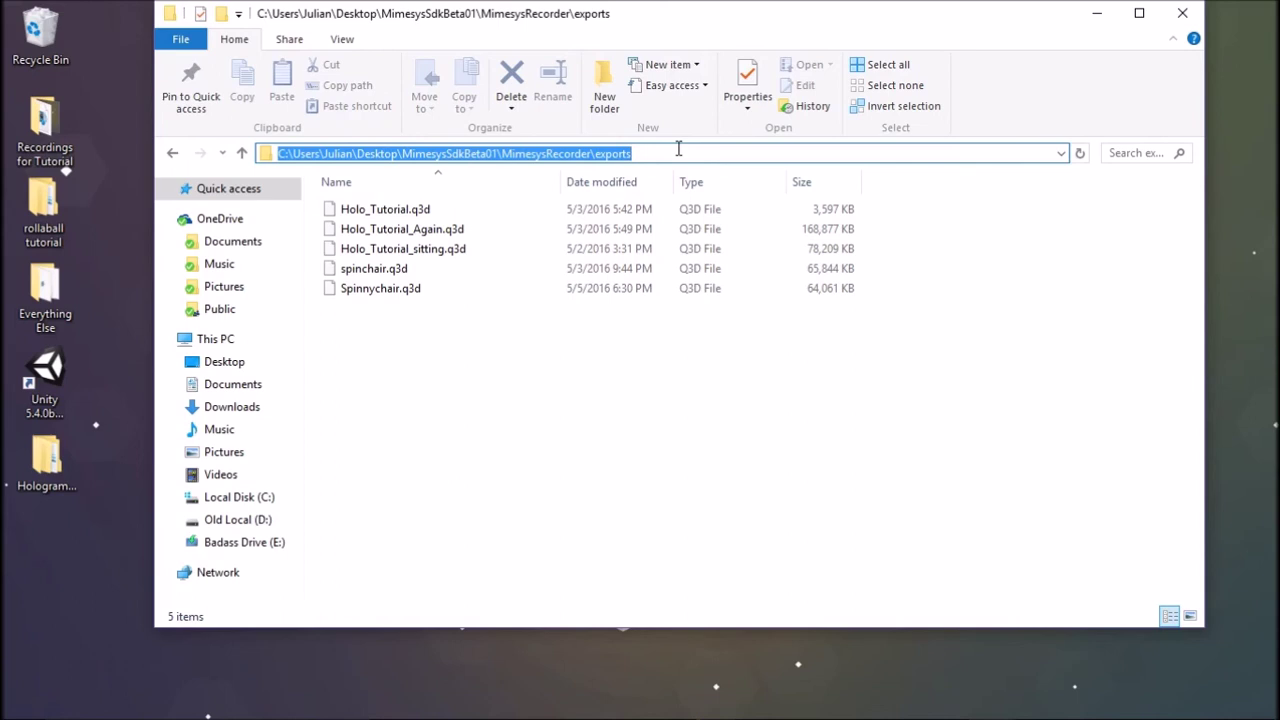
{"action": "right_click", "coordinate": [735, 159]}
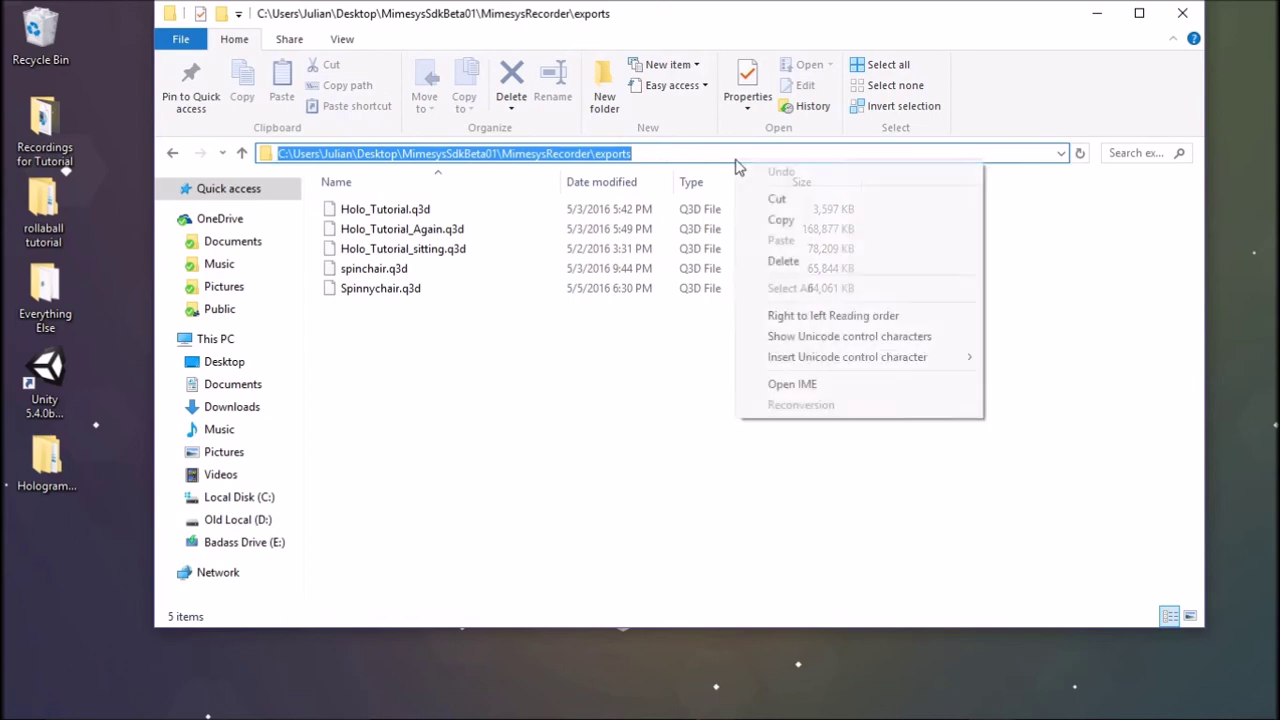
{"action": "left_click", "coordinate": [776, 220]}
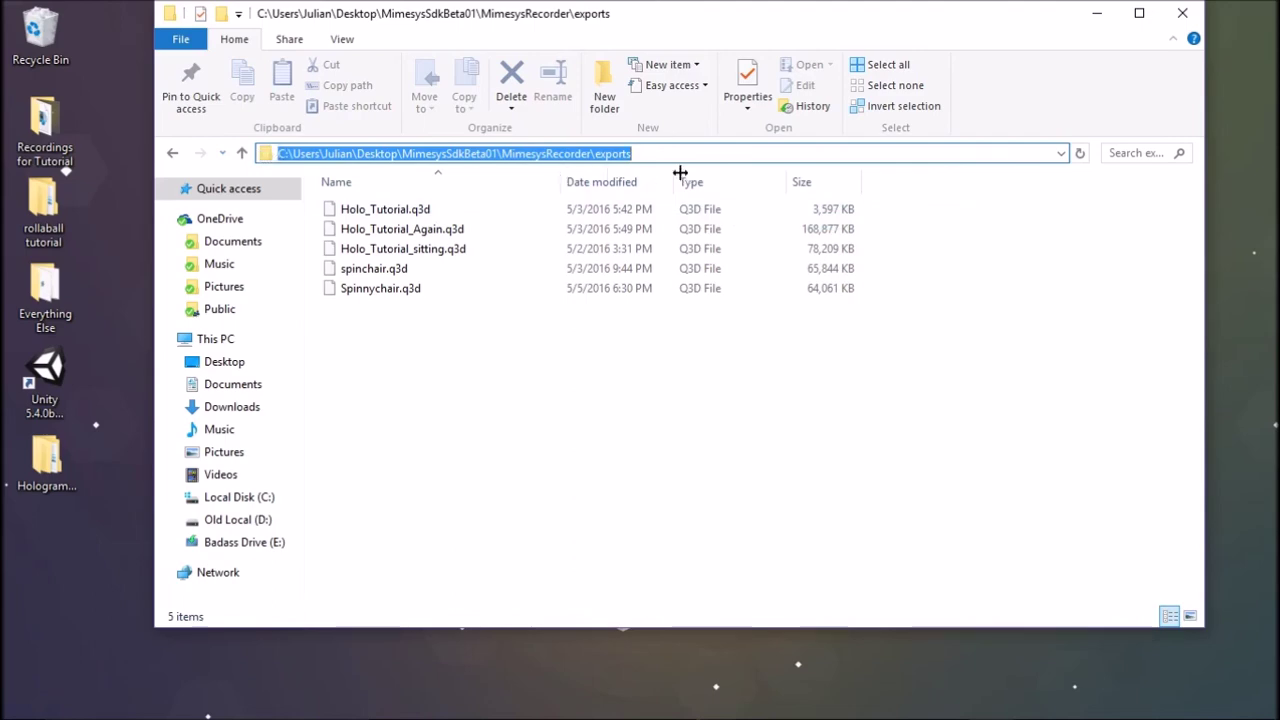
{"action": "mouse_move", "coordinate": [580, 703]}
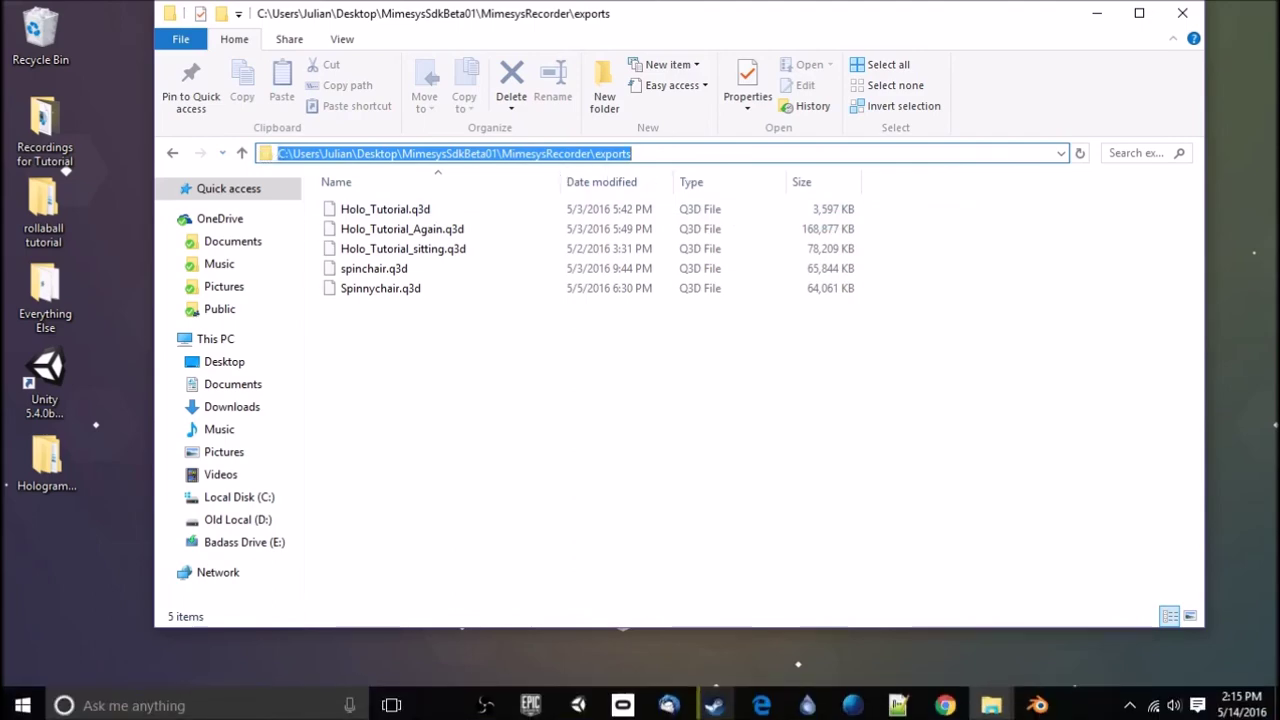
{"action": "left_click", "coordinate": [580, 703]}
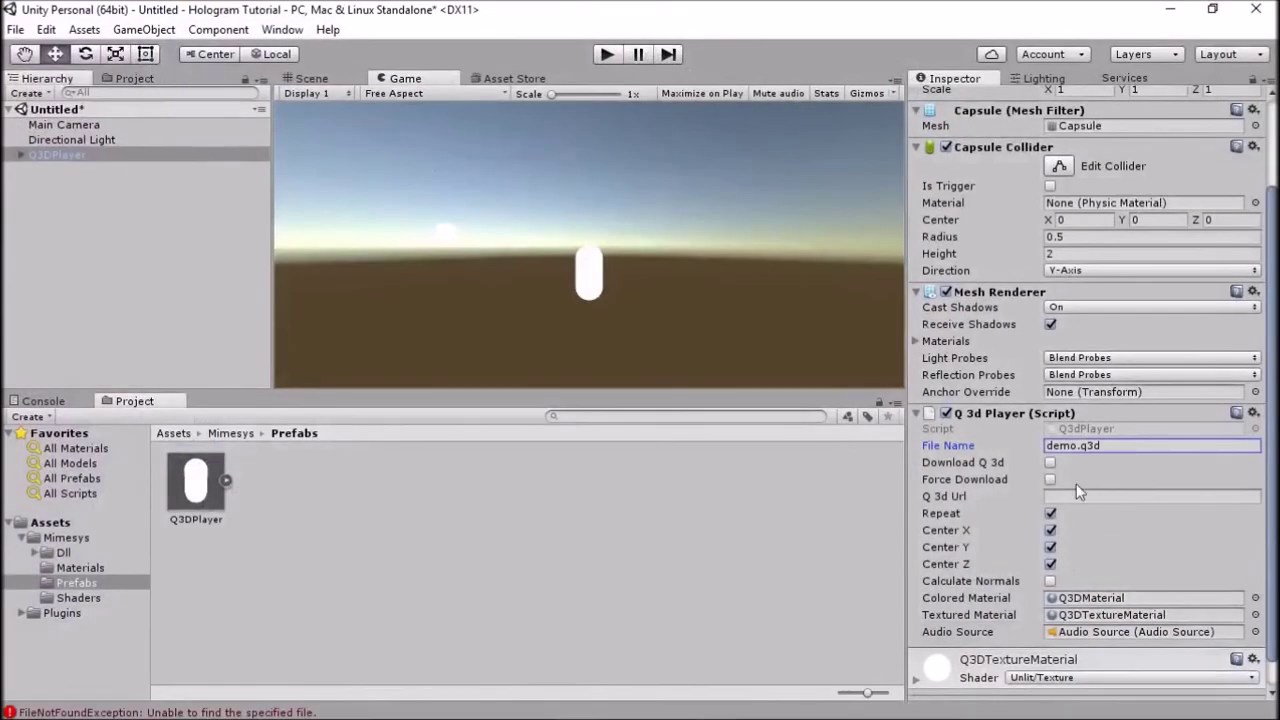
Step: Replace demo.q3d with the pasted exports path followed by \Spinnychair.q3d
{"action": "left_click", "coordinate": [1107, 445]}
{"action": "right_click", "coordinate": [1108, 448]}
{"action": "left_click", "coordinate": [1150, 502]}
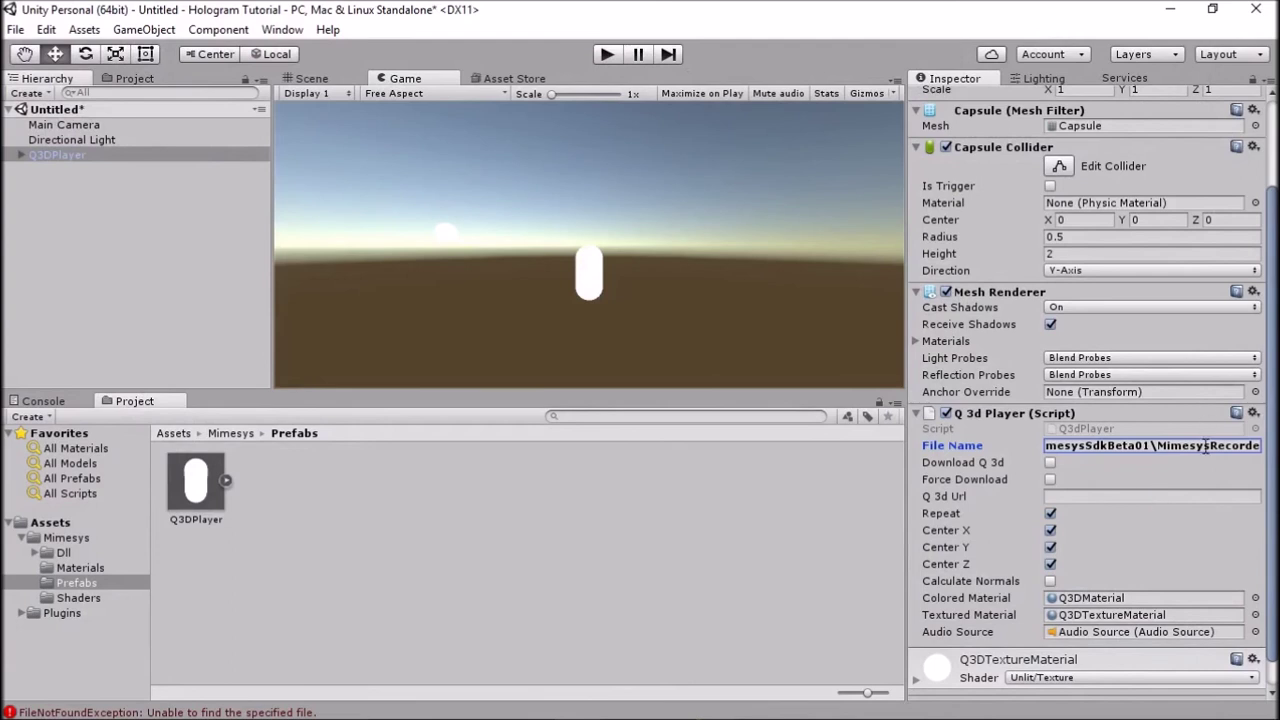
{"action": "key", "text": "Right"}
{"action": "key", "text": "Right"}
{"action": "key", "text": "Right"}
{"action": "key", "text": "Right"}
{"action": "key", "text": "Right"}
{"action": "key", "text": "Right"}
{"action": "key", "text": "Right"}
{"action": "key", "text": "Right"}
{"action": "key", "text": "Right"}
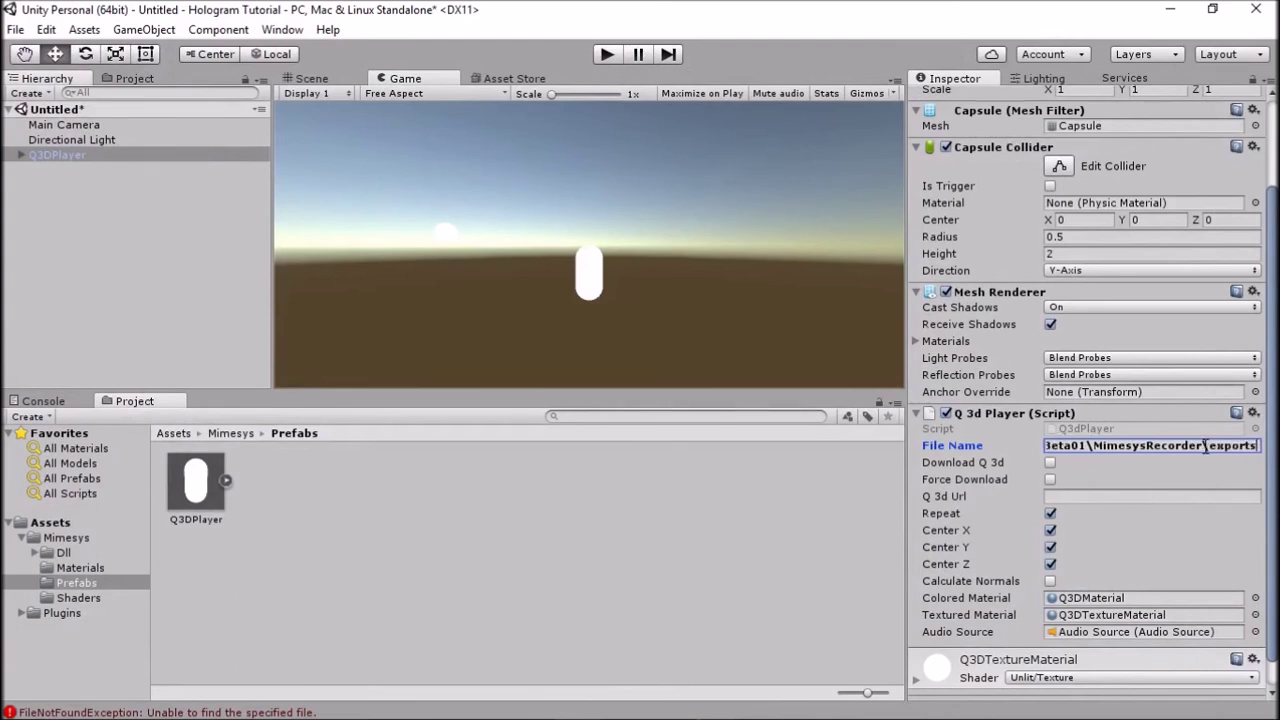
{"action": "type", "text": "\\Spinnychair.q3"}
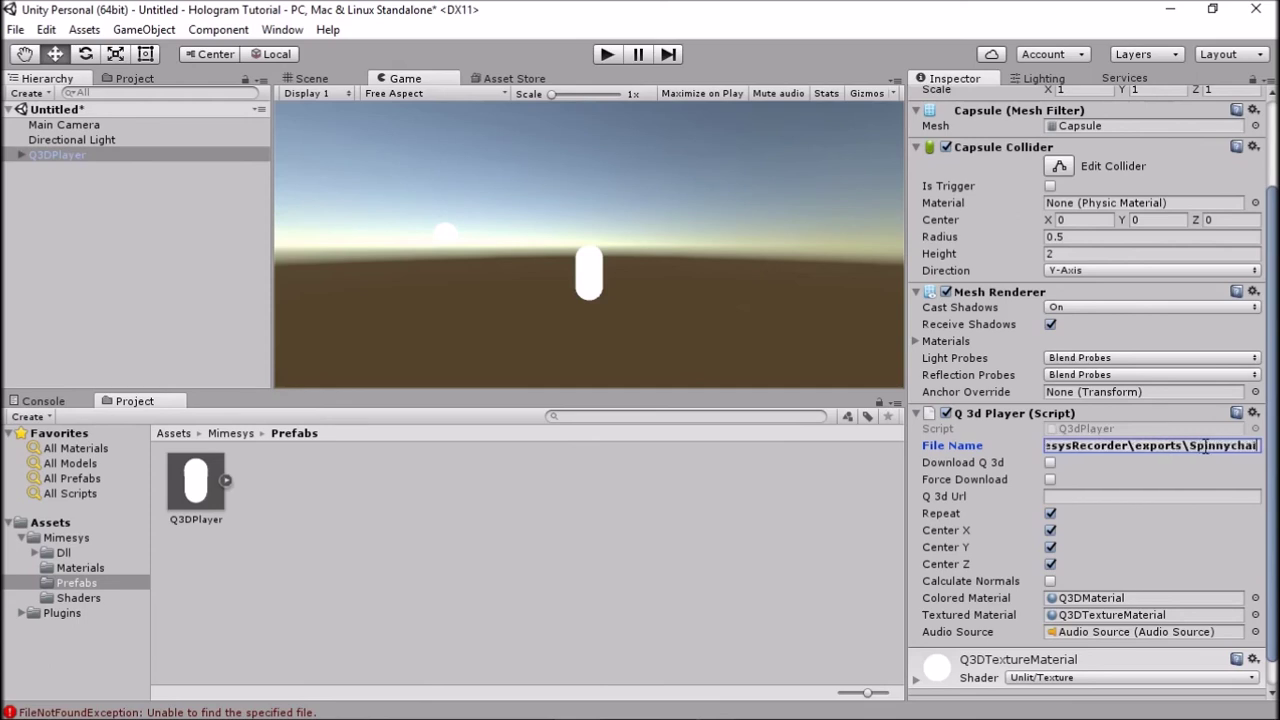
{"action": "type", "text": "d"}
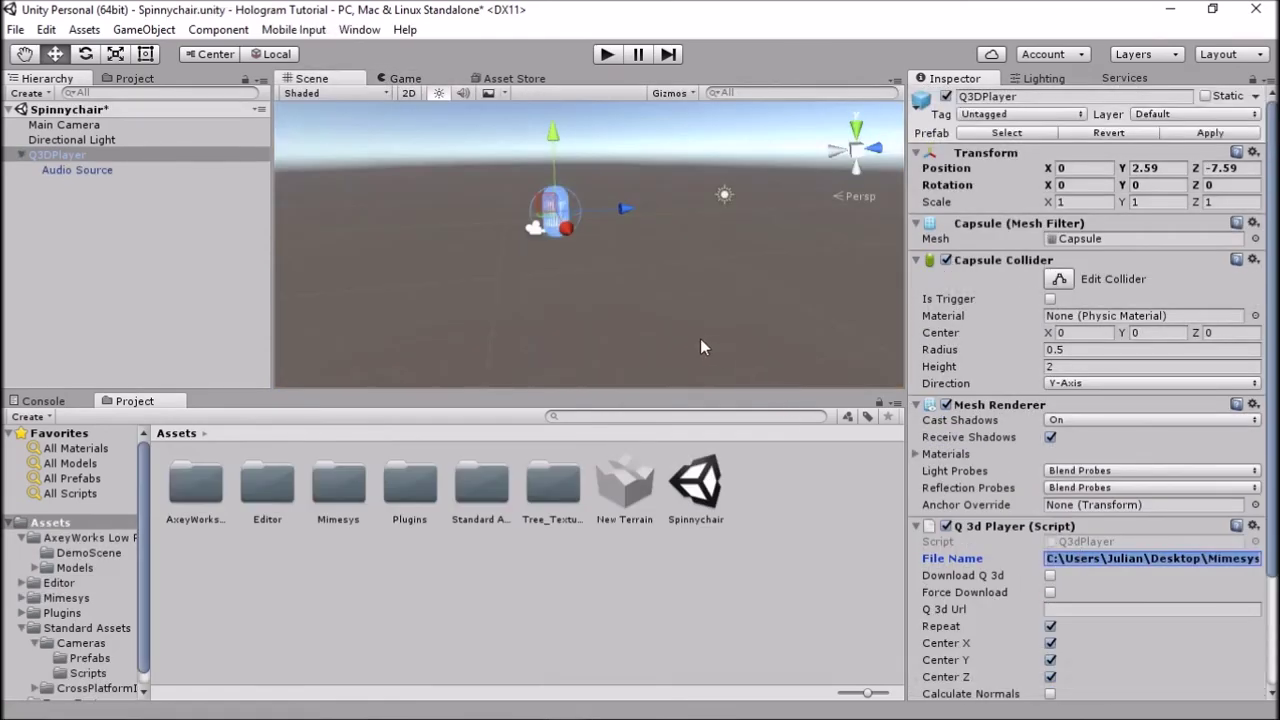
{"action": "left_click", "coordinate": [700, 338]}
Step: Preview the hologram in Play mode, set the Q3DPlayer's Position Y to 2.31, then stop
{"action": "left_click", "coordinate": [608, 53]}
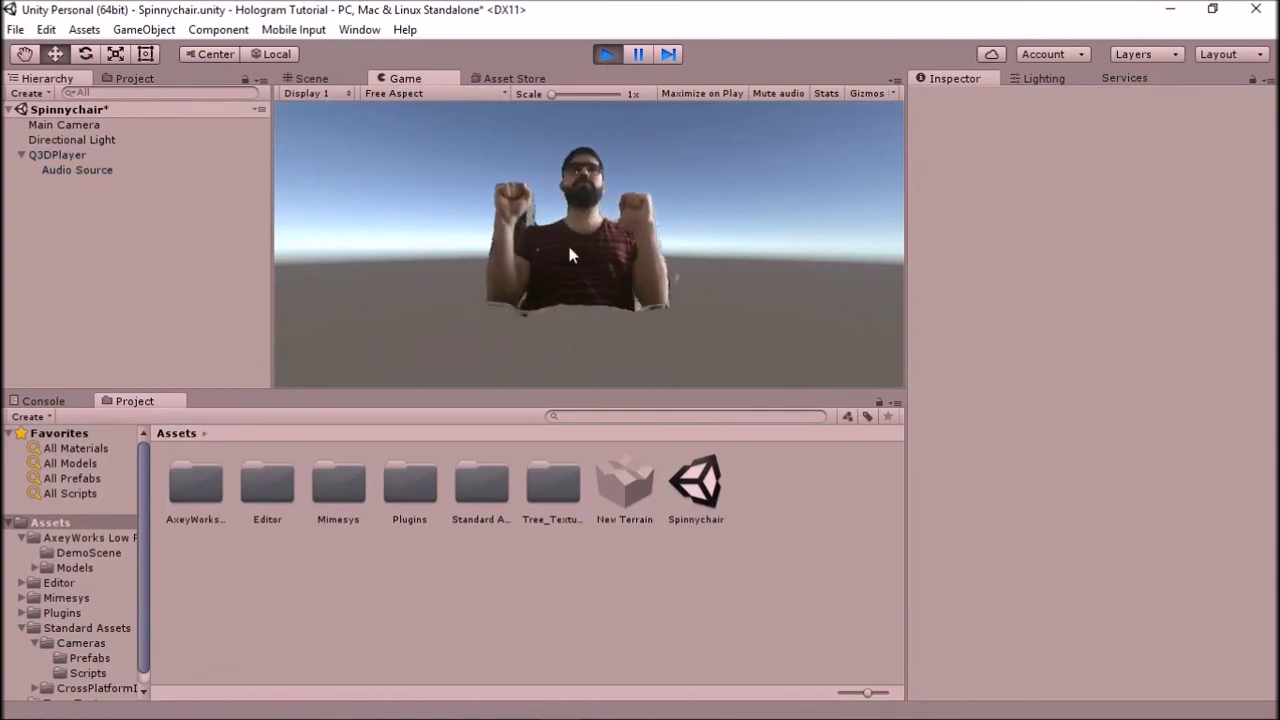
{"action": "left_click", "coordinate": [72, 124]}
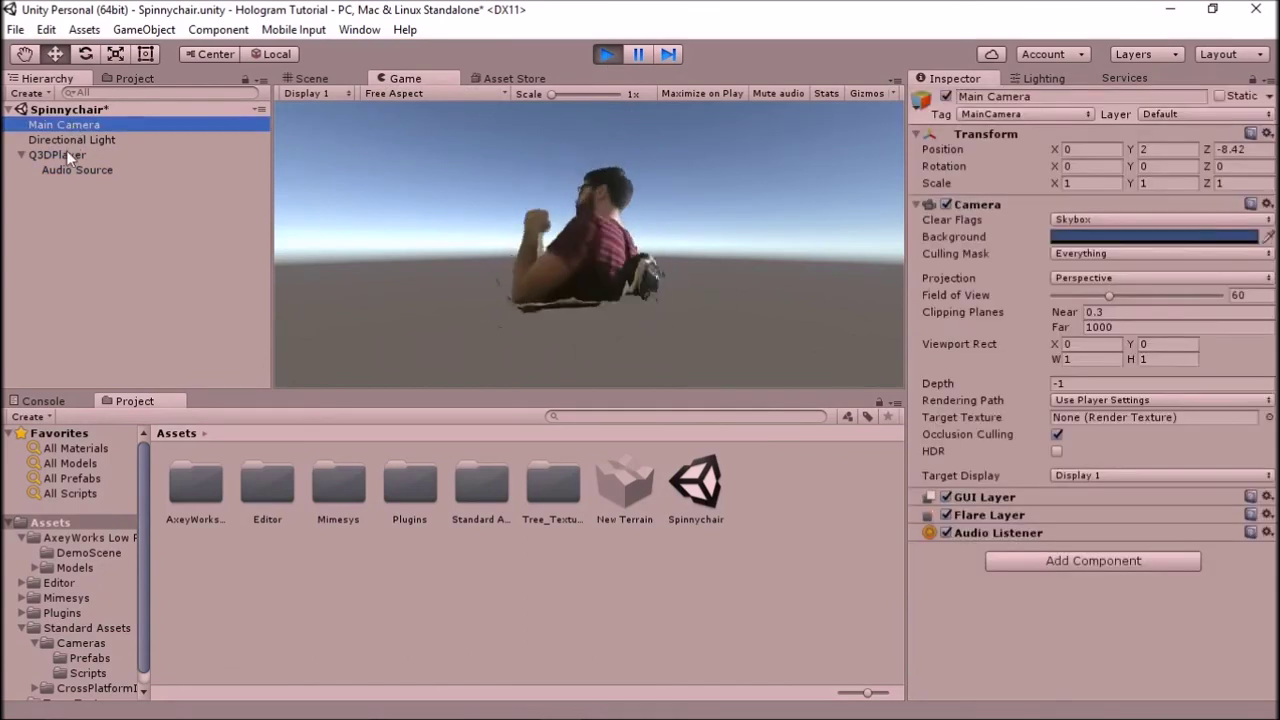
{"action": "left_click", "coordinate": [66, 153]}
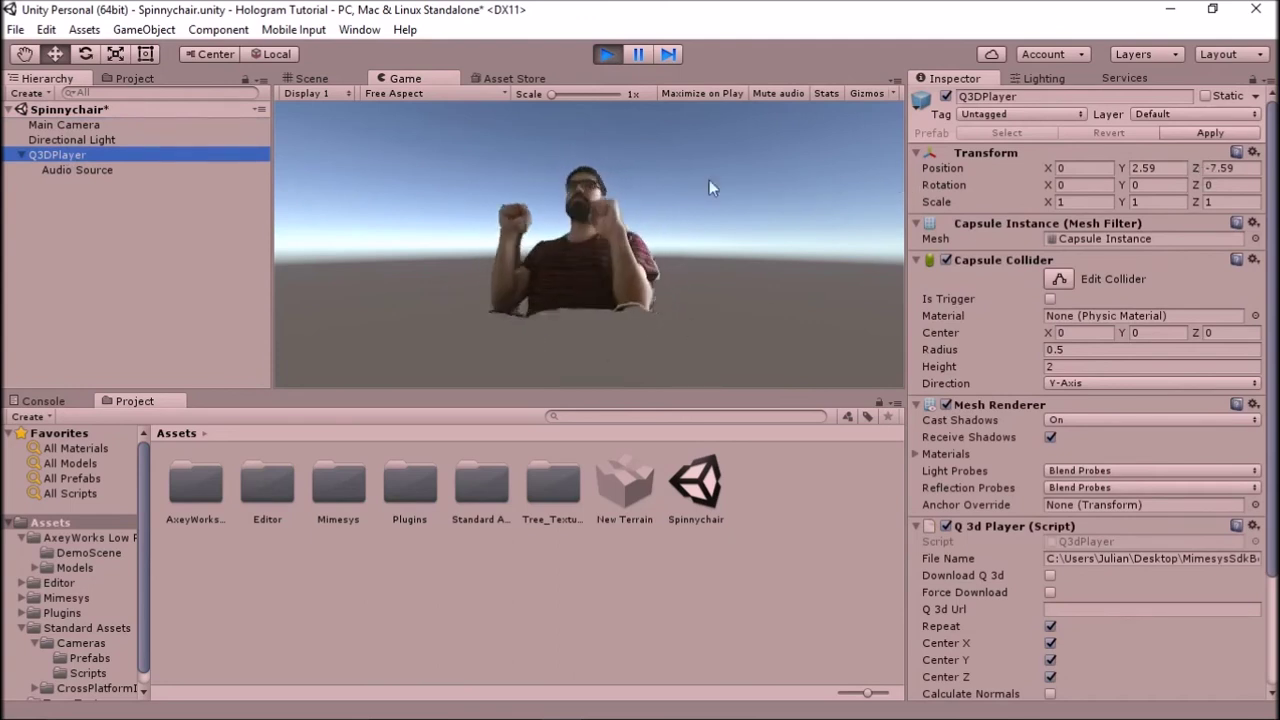
{"action": "left_click", "coordinate": [62, 157]}
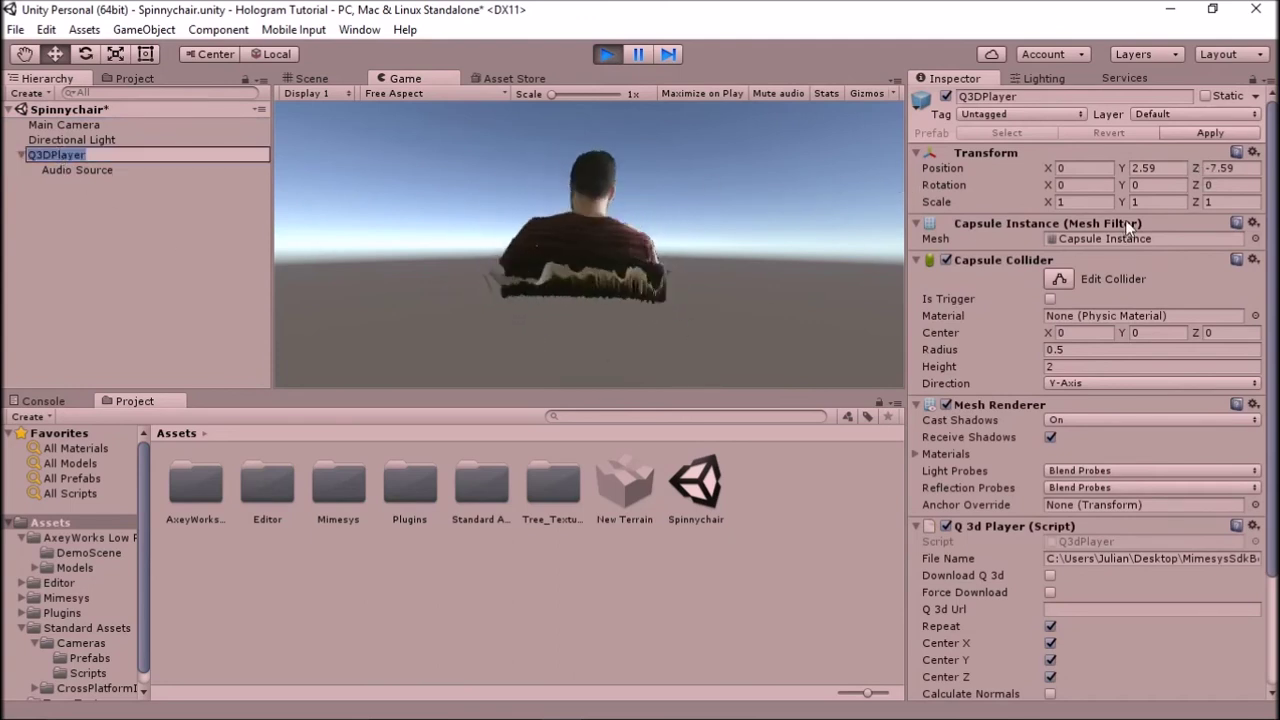
{"action": "left_click_drag", "start_coordinate": [1122, 168], "coordinate": [1112, 170]}
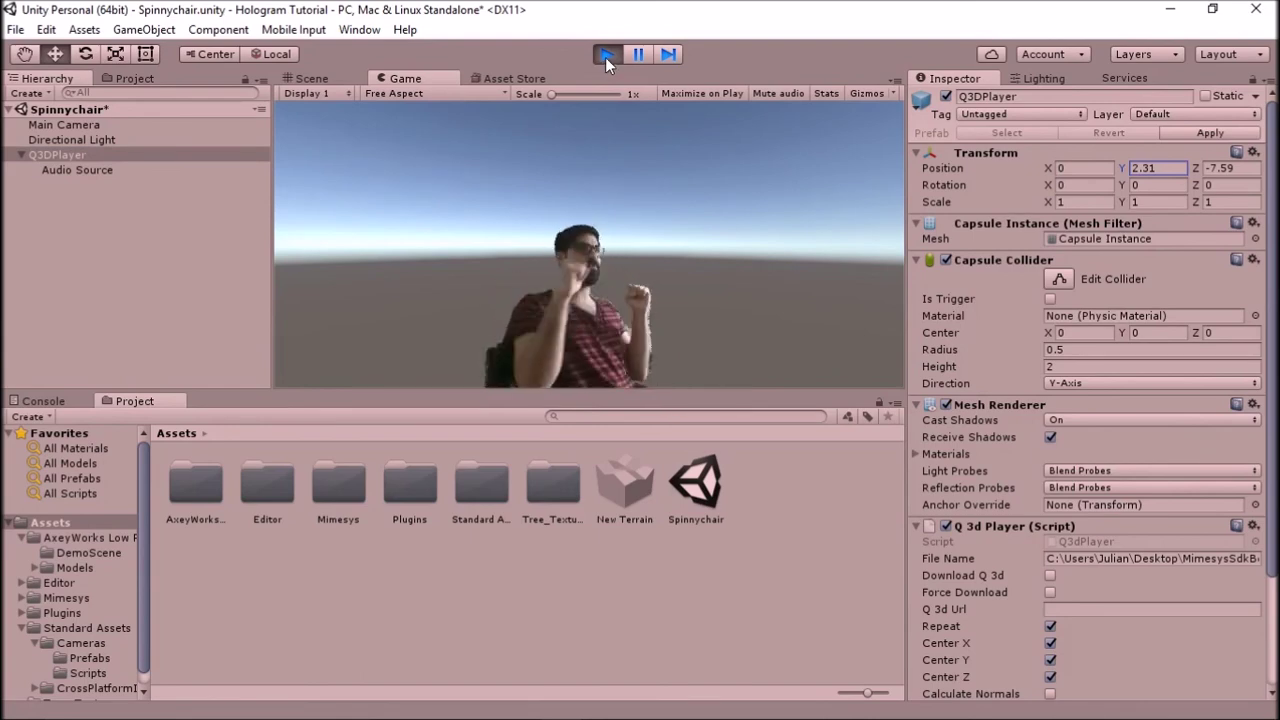
{"action": "left_click", "coordinate": [605, 55]}
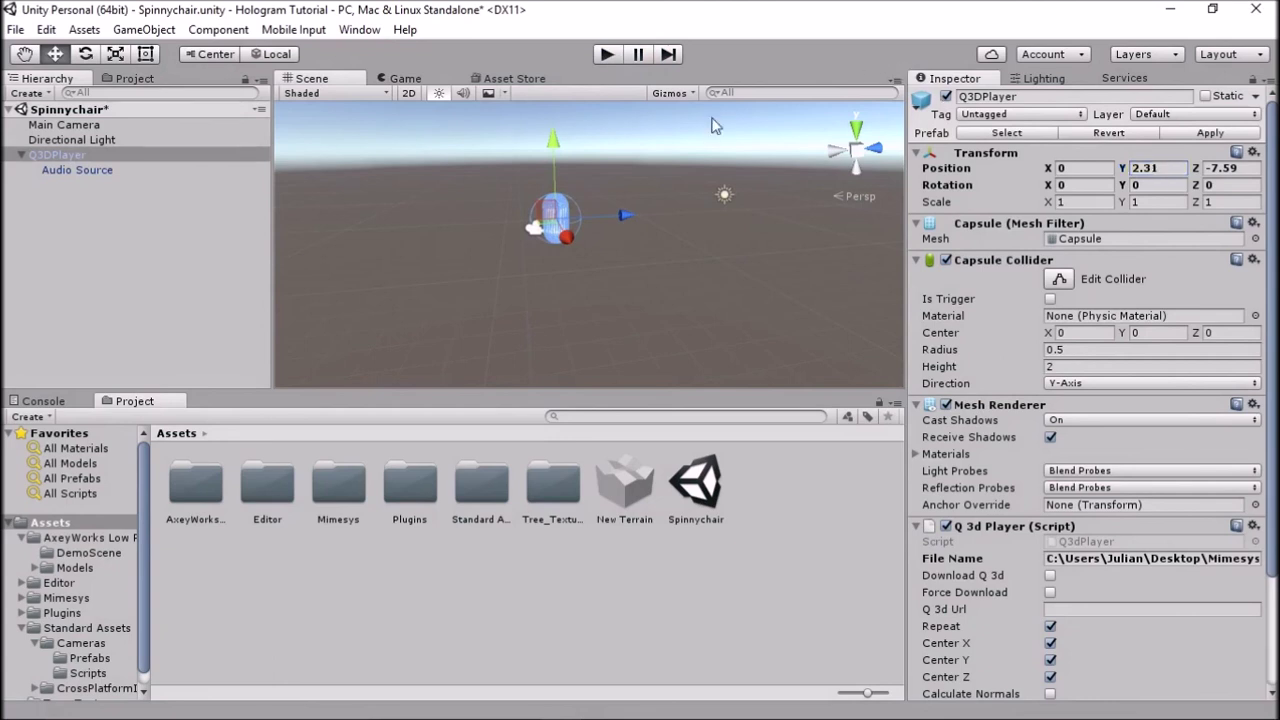
{"action": "left_click_drag", "start_coordinate": [714, 125], "coordinate": [1220, 240], "text": "alt"}
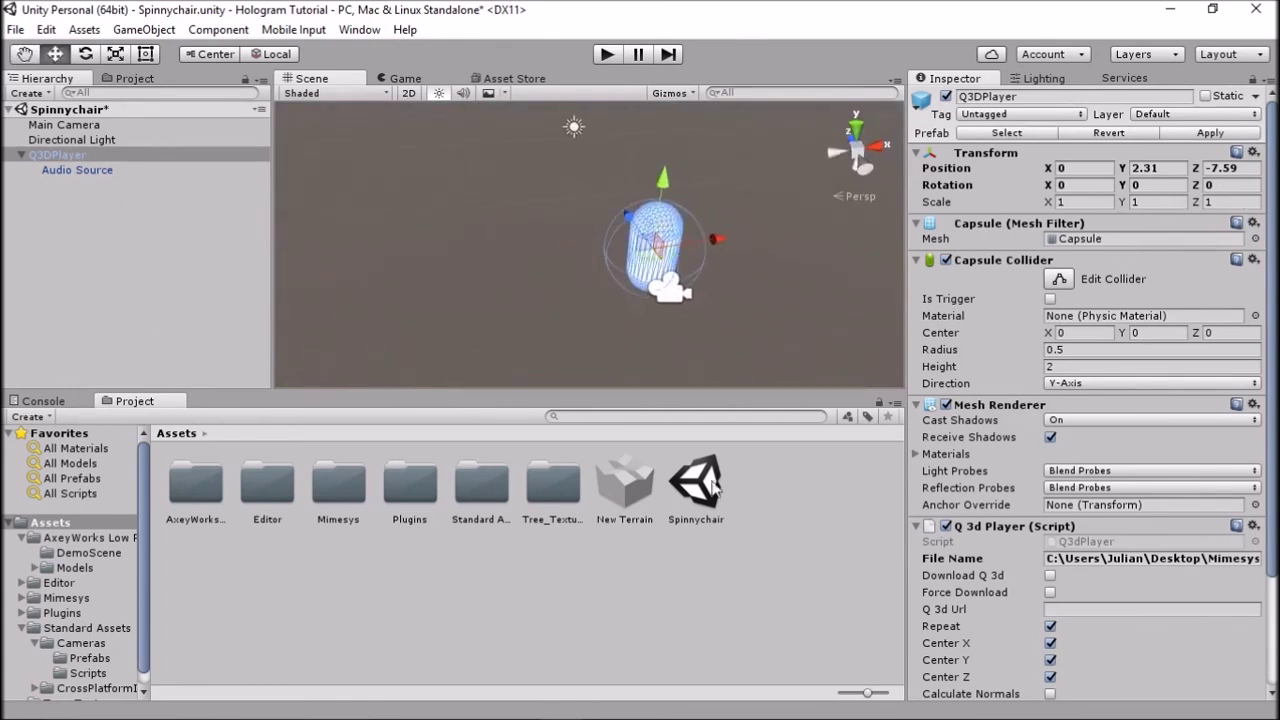
Step: Drop New Terrain into the scene at X -300, Z -300 and start Play mode
{"action": "left_click_drag", "start_coordinate": [490, 259], "coordinate": [756, 184]}
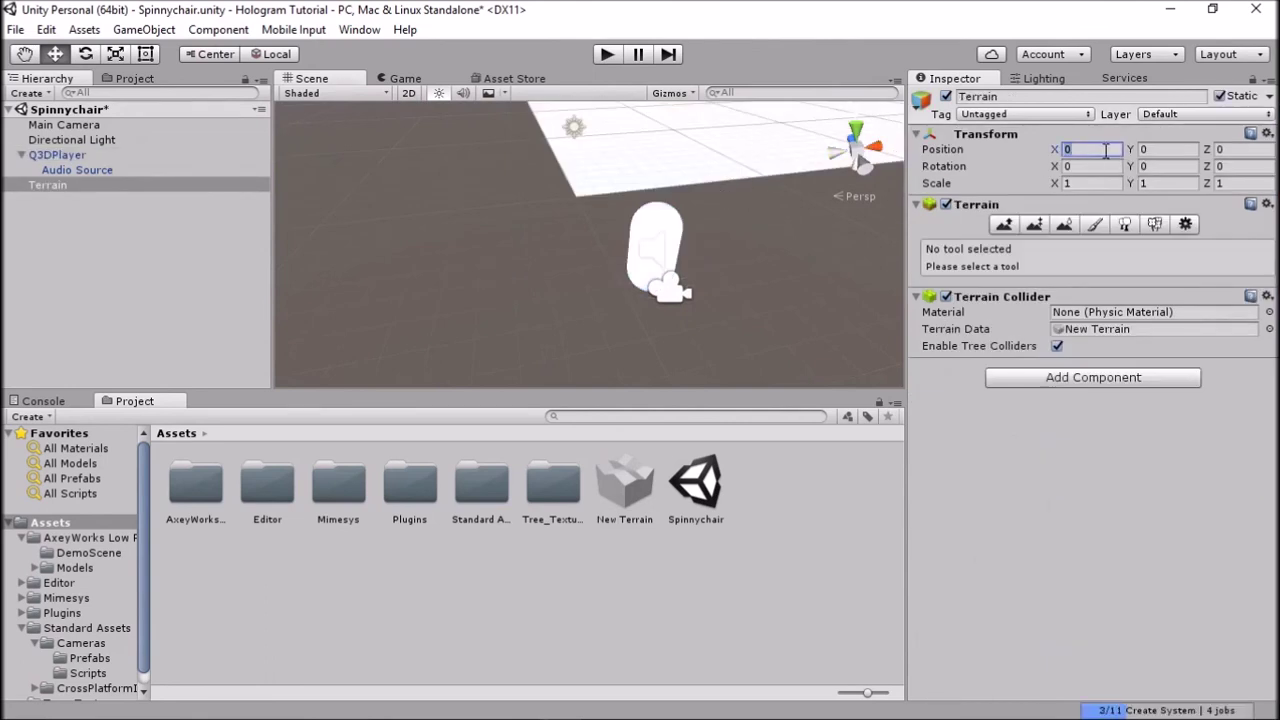
{"action": "type", "text": "-300"}
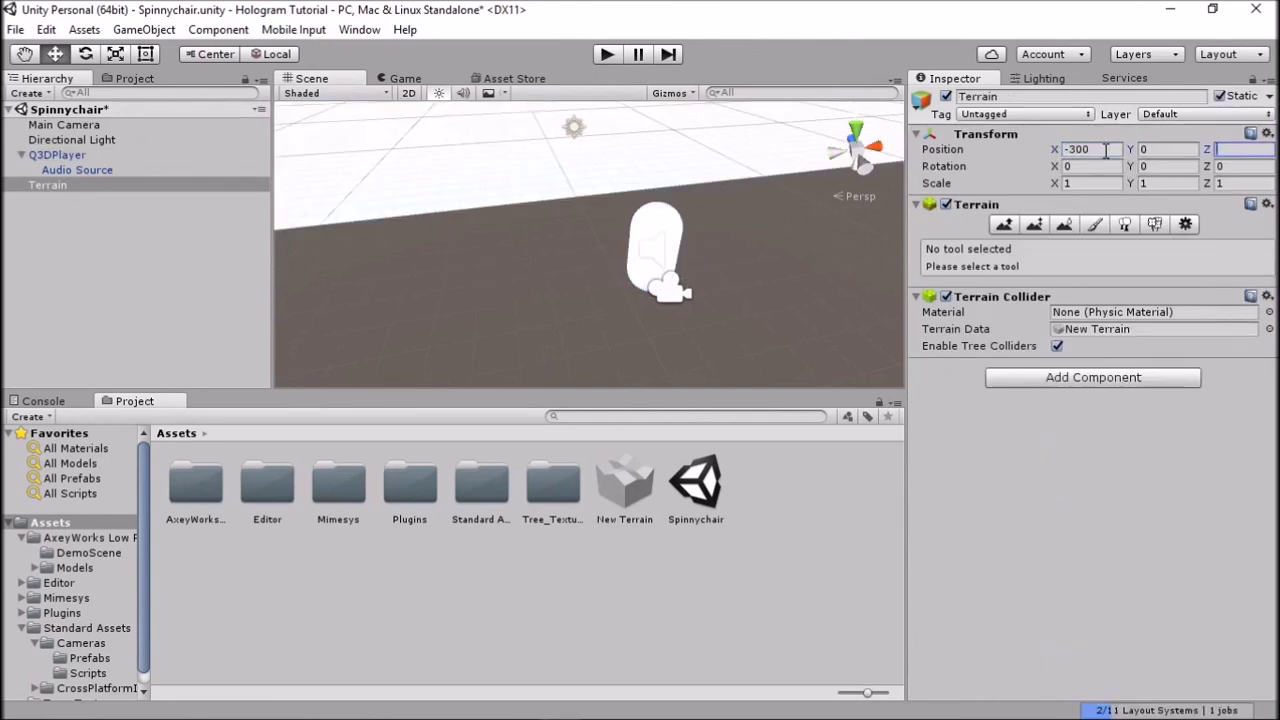
{"action": "type", "text": "-300"}
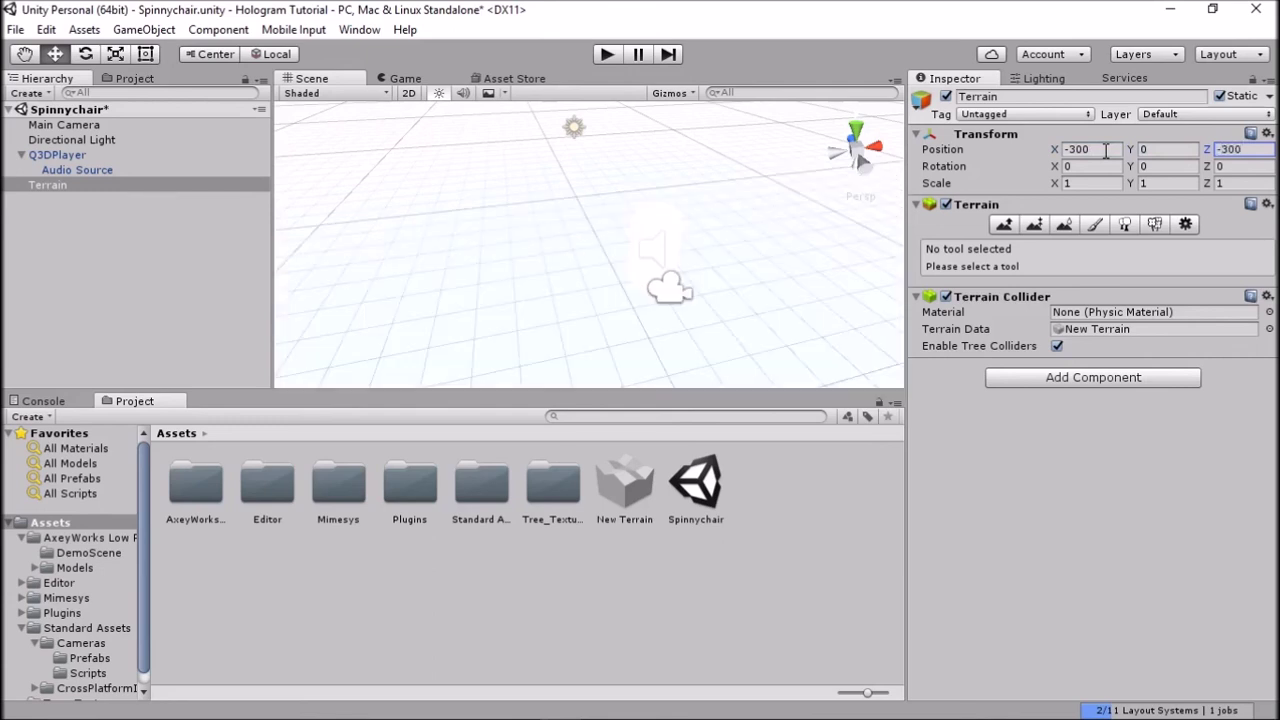
{"action": "left_click_drag", "start_coordinate": [897, 152], "coordinate": [585, 300], "text": "alt"}
{"action": "left_click", "coordinate": [607, 55]}
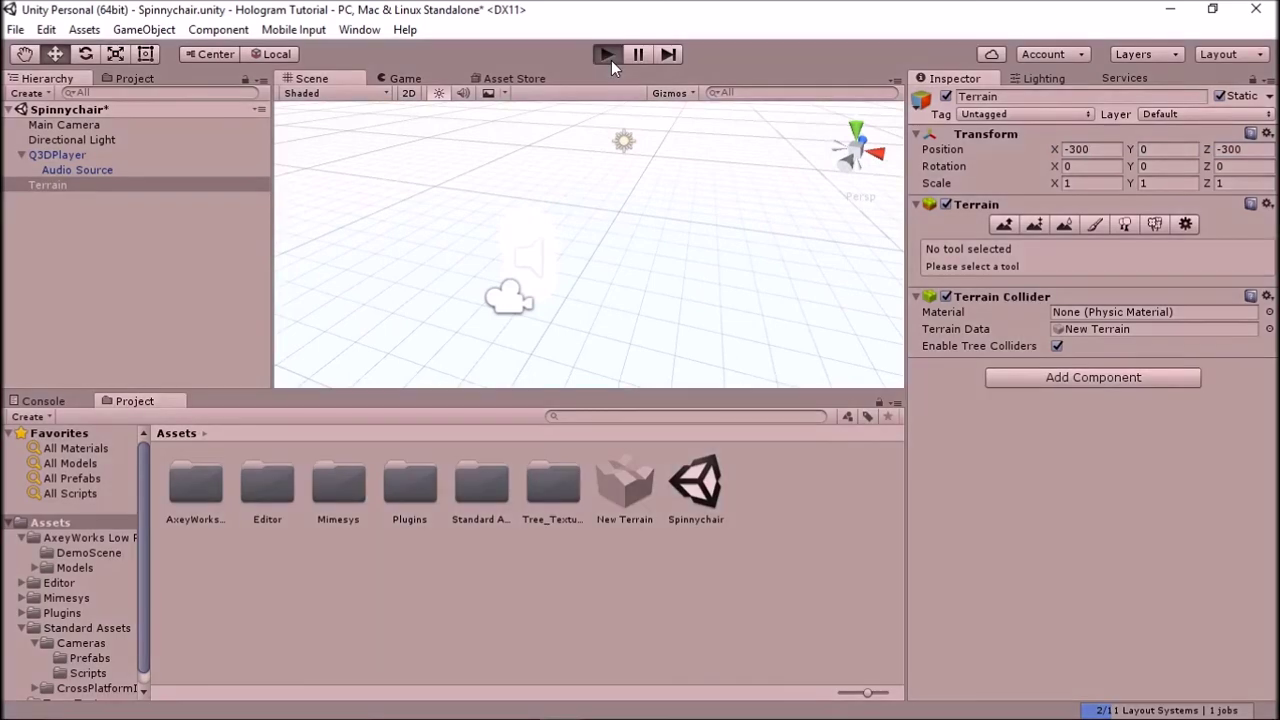